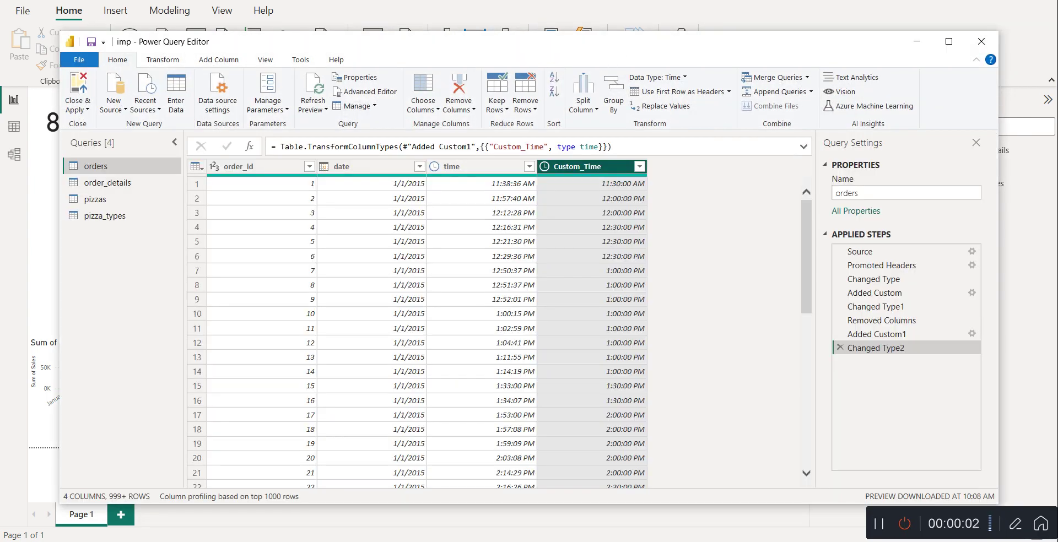
Step: Edit the Custom_Time formula in the orders query's Added Custom1 step to use (60*24/60) for both the multiplier and divisor
click(954, 44)
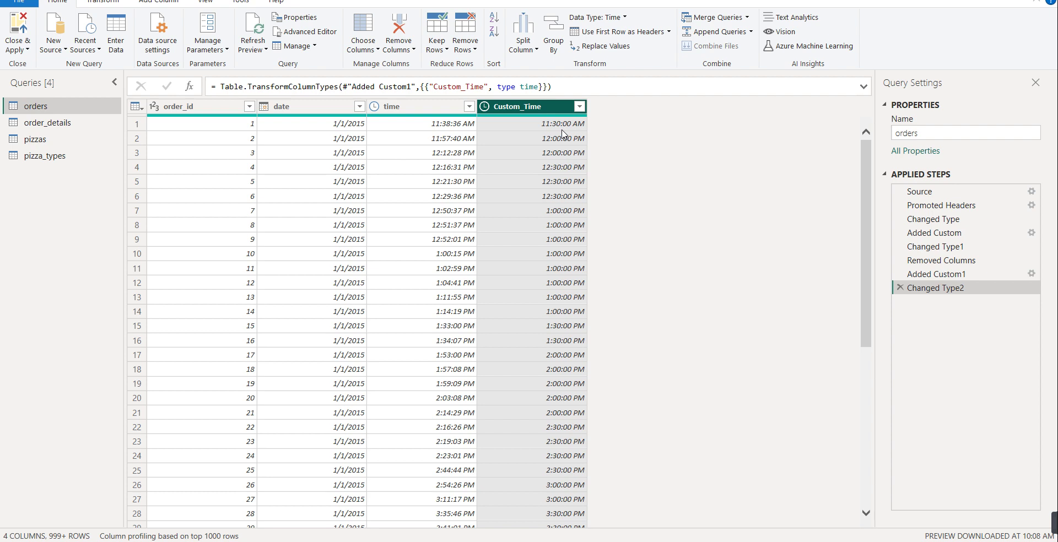
click(1033, 274)
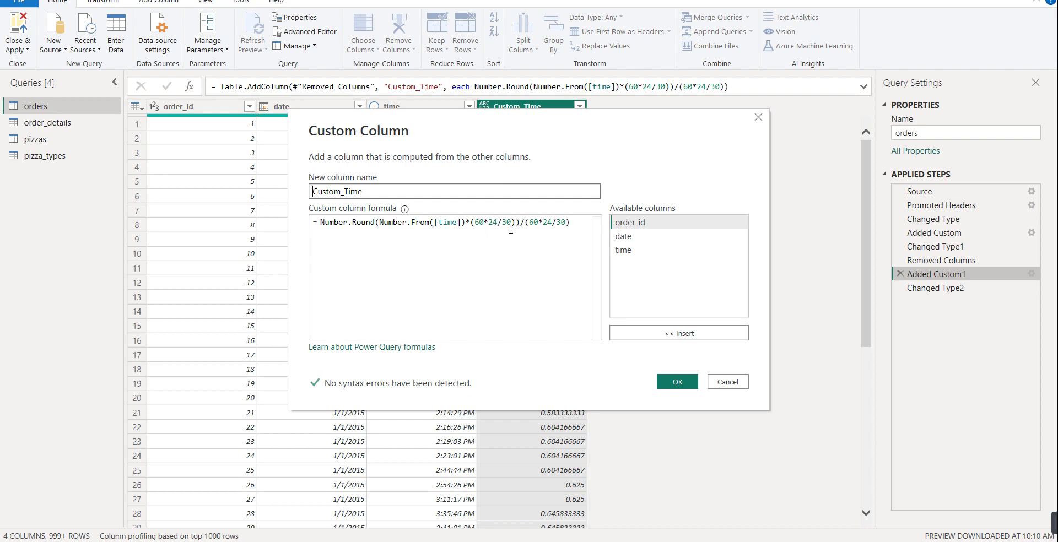
click(508, 225)
key(BackSpace)
text(6)
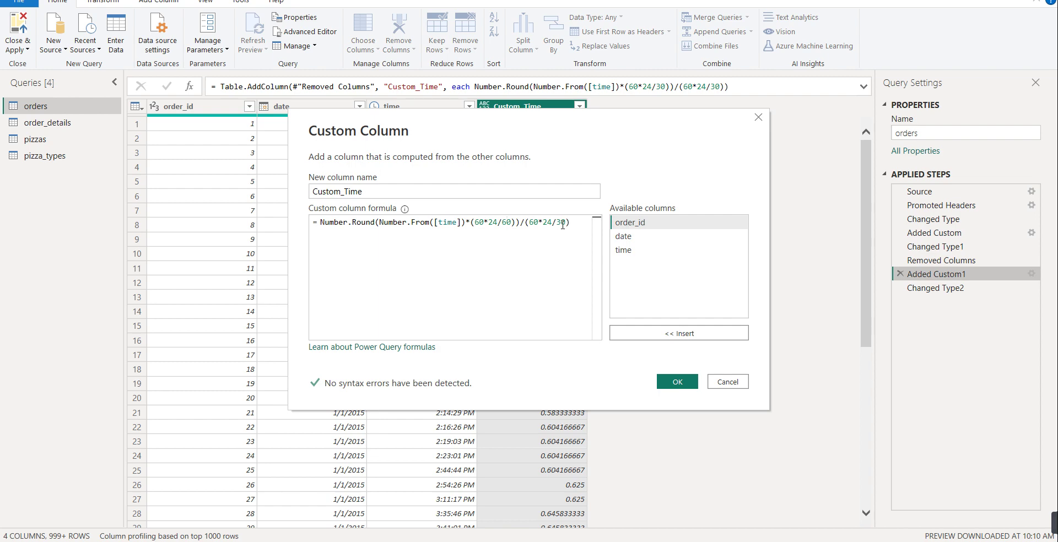
key(BackSpace)
text(6)
click(675, 382)
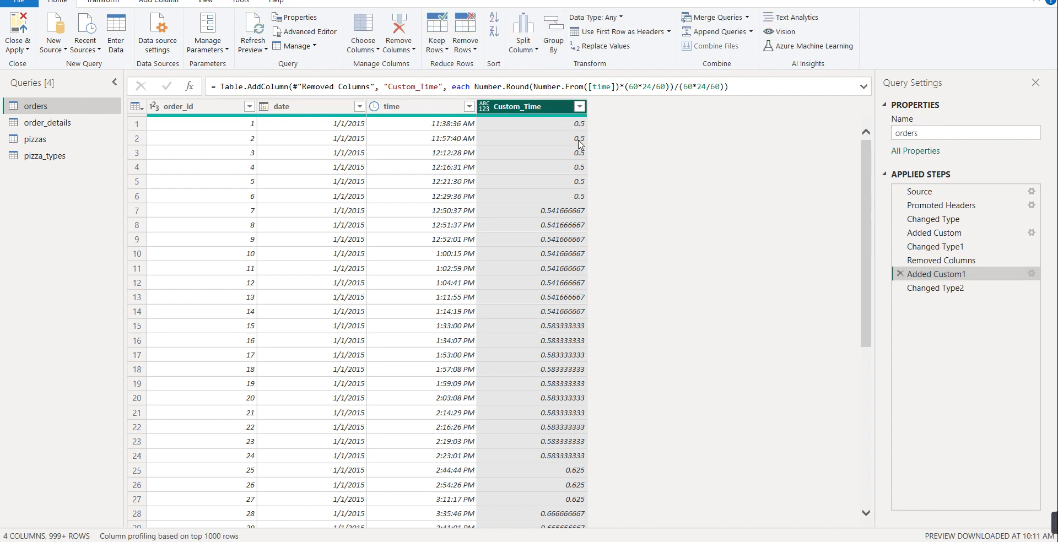
Step: Insert a step that sets the Custom_Time column's data type to Time, and apply the query changes to the report
scroll(585, 183, down, 5)
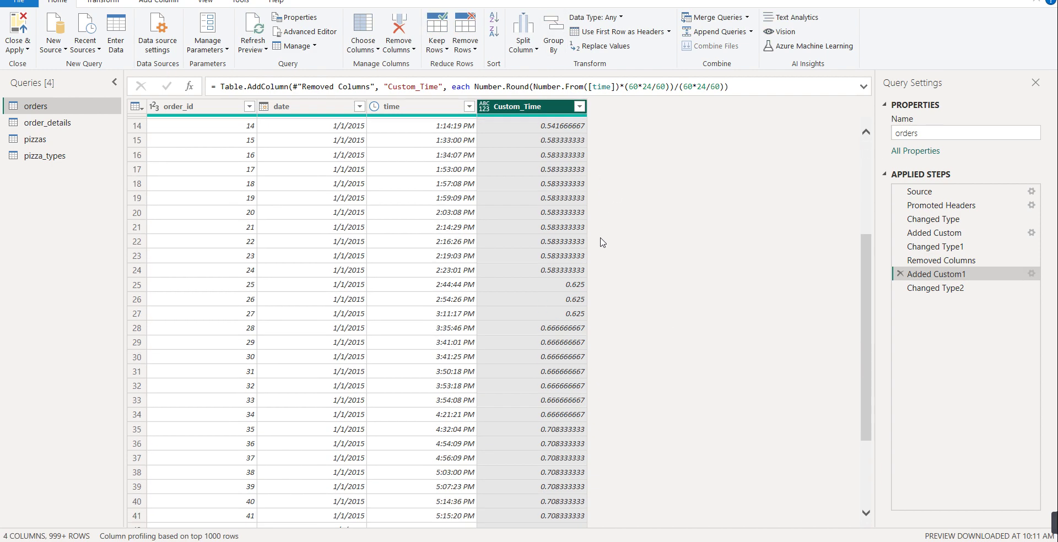
scroll(602, 236, up, 4)
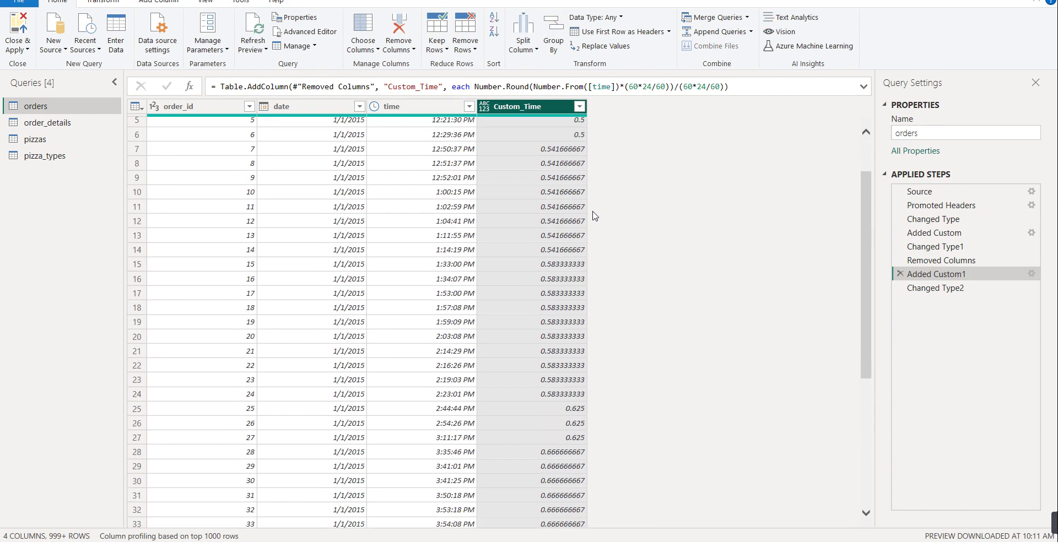
click(485, 109)
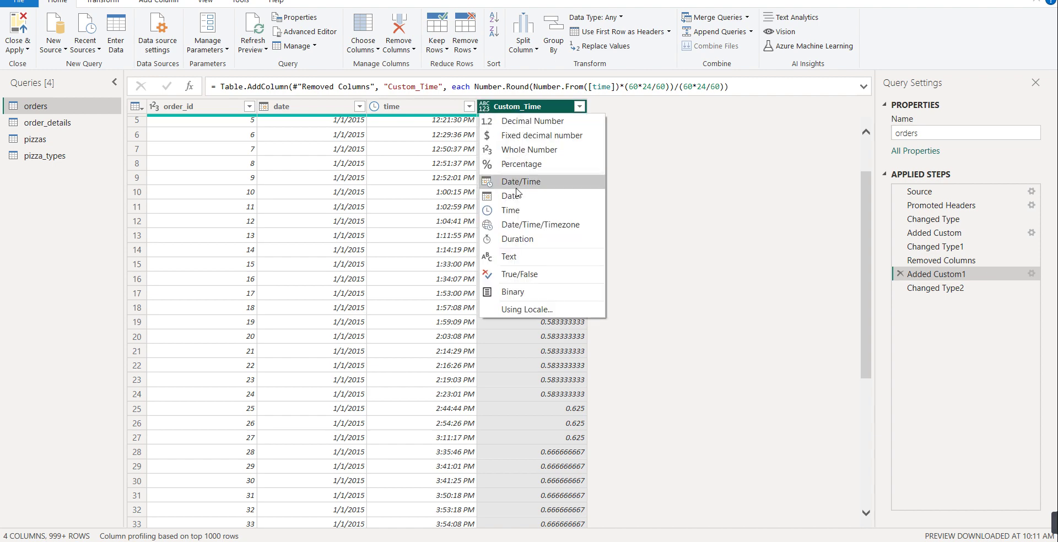
click(523, 210)
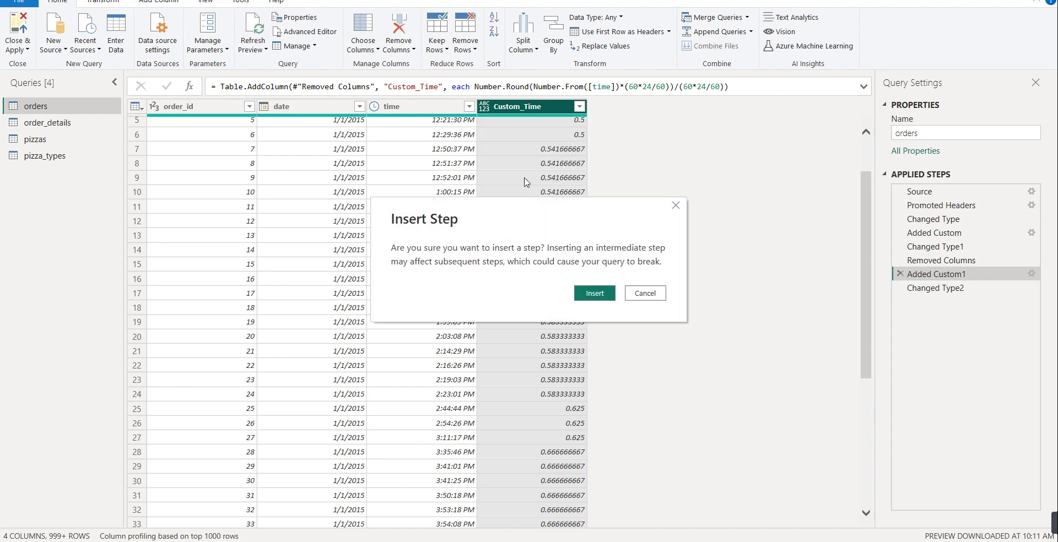
click(600, 296)
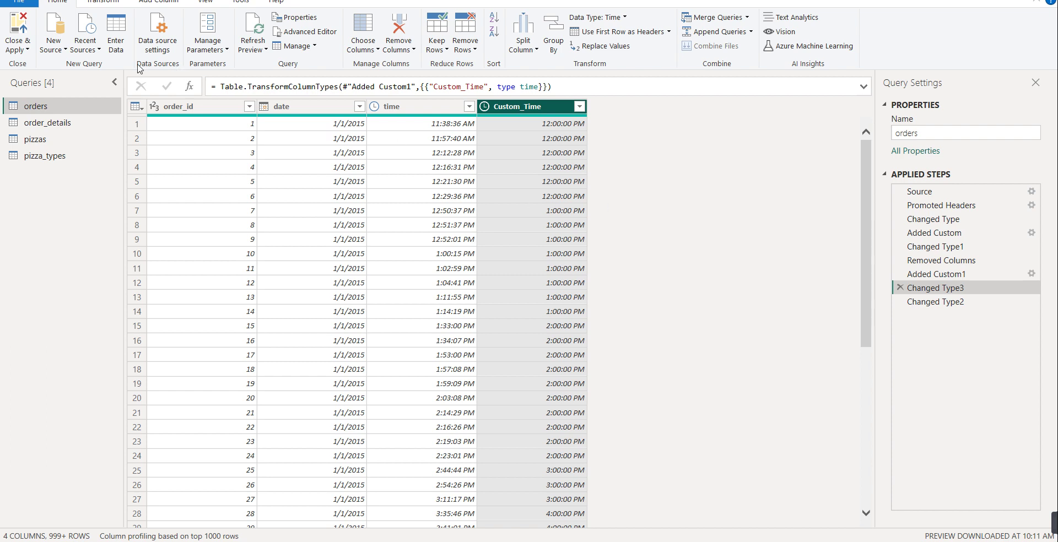
click(19, 20)
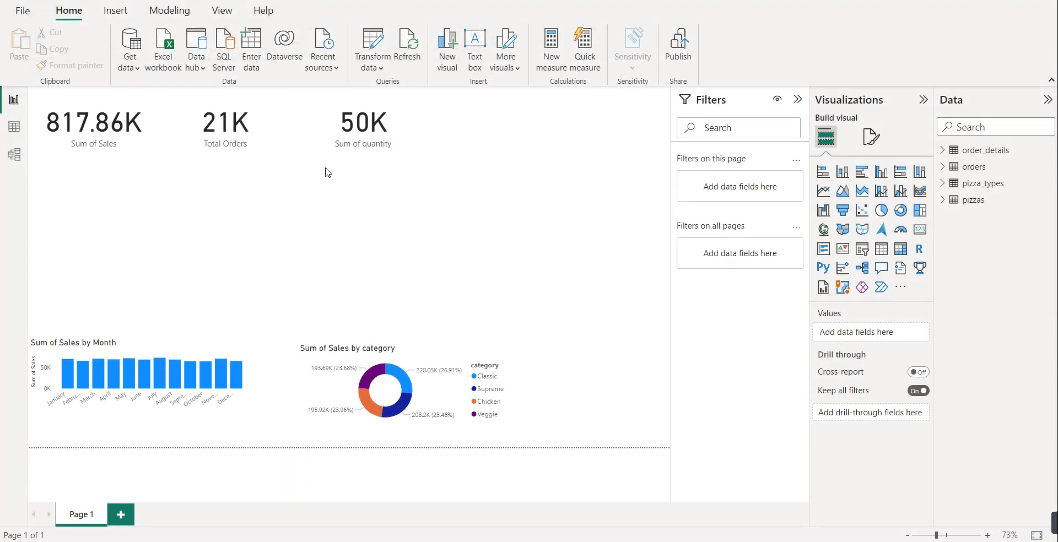
mouse_move(989, 512)
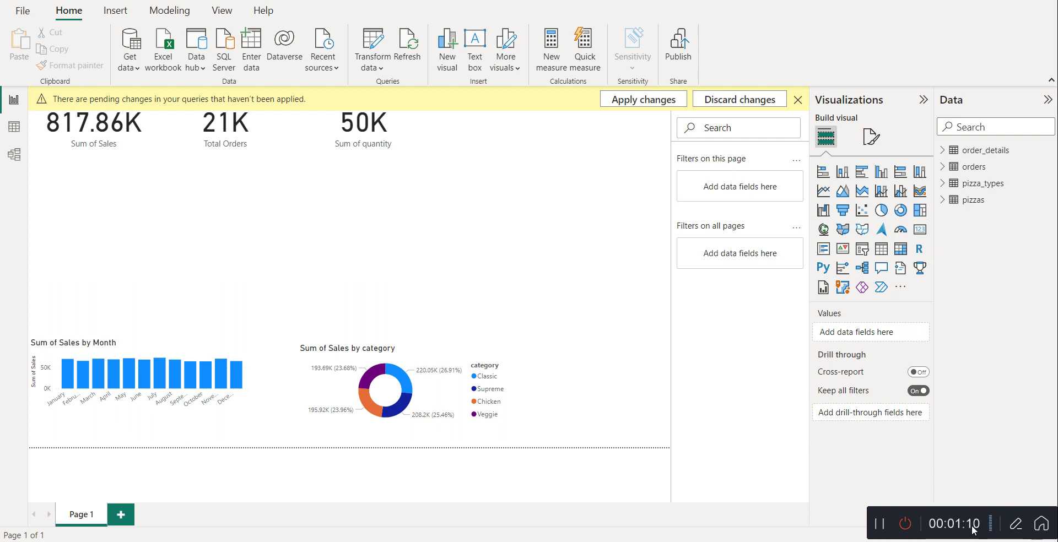
click(880, 523)
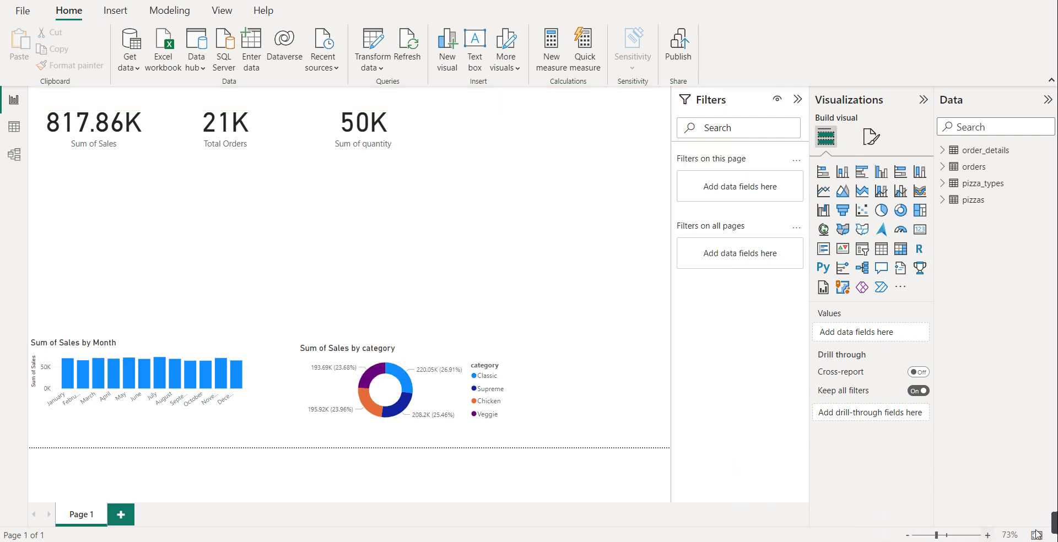
Step: Add a stacked column chart above the category donut chart and expand the orders table's fields
mouse_move(1053, 524)
click(849, 176)
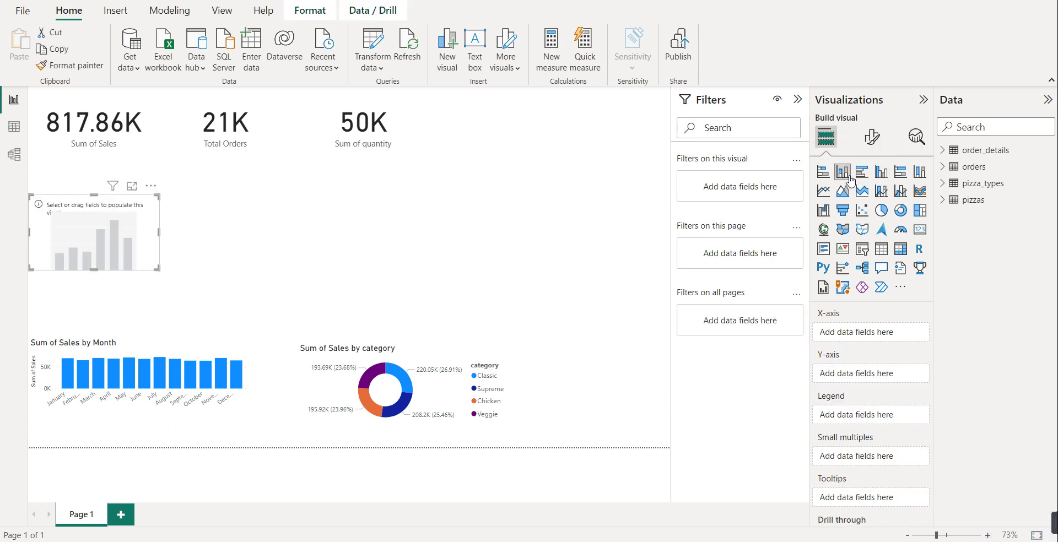
drag(119, 230, 440, 227)
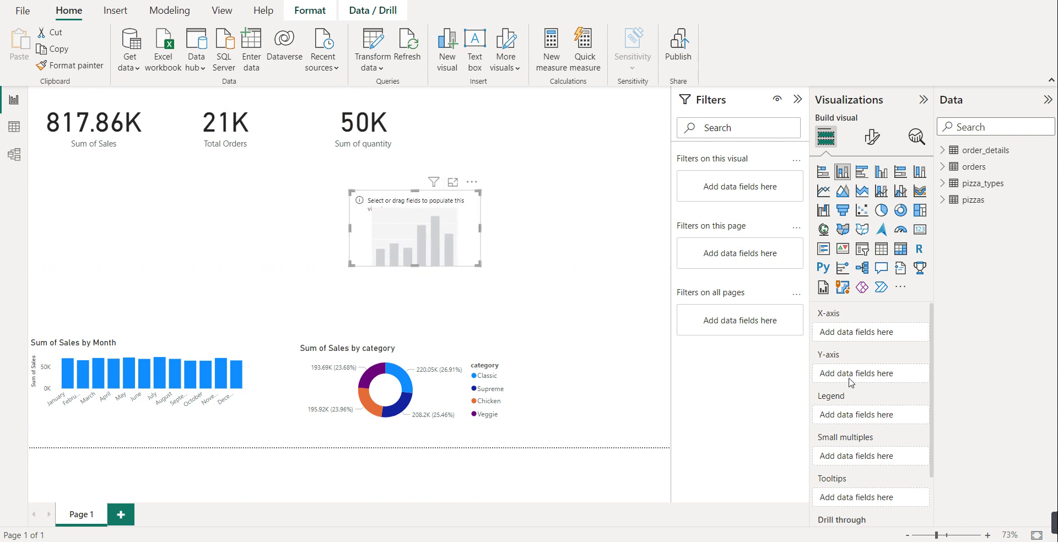
click(942, 166)
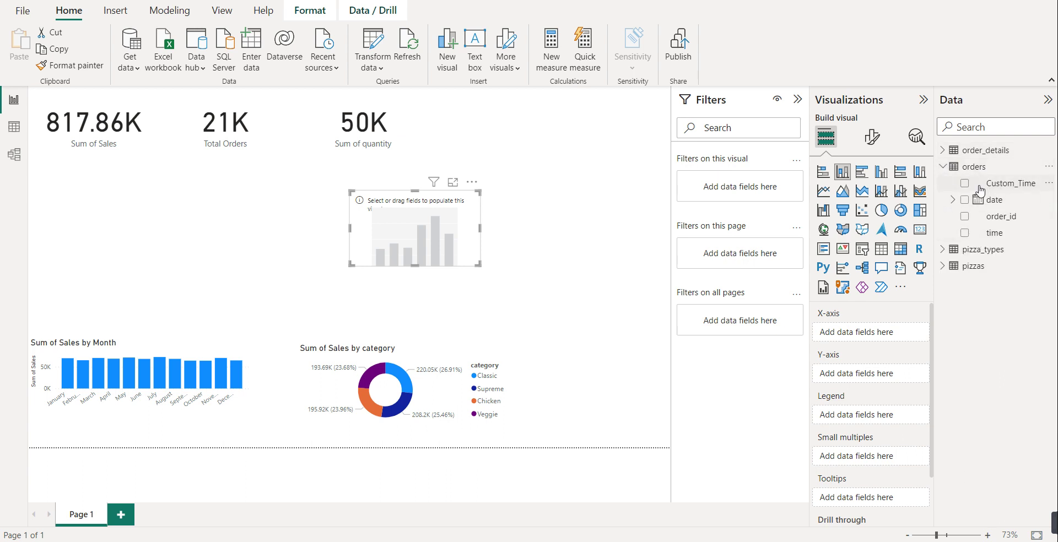
drag(997, 189, 866, 374)
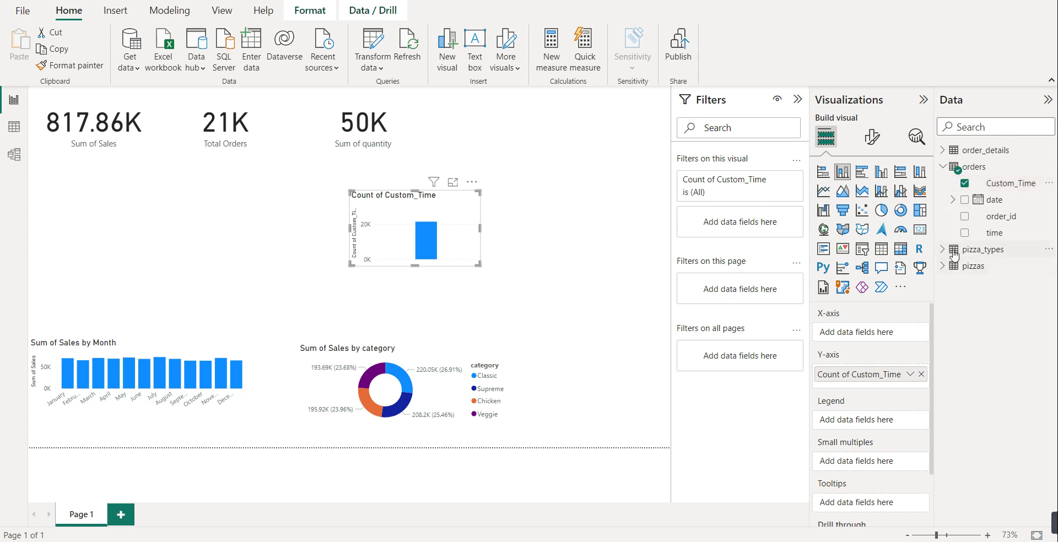
click(951, 153)
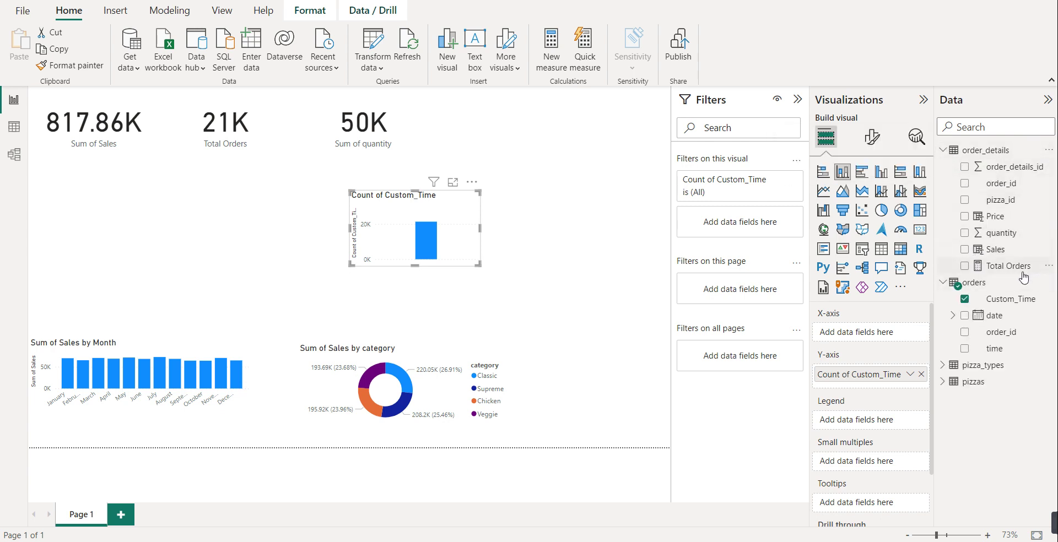
drag(1009, 267, 912, 336)
drag(1007, 267, 891, 332)
drag(992, 269, 869, 344)
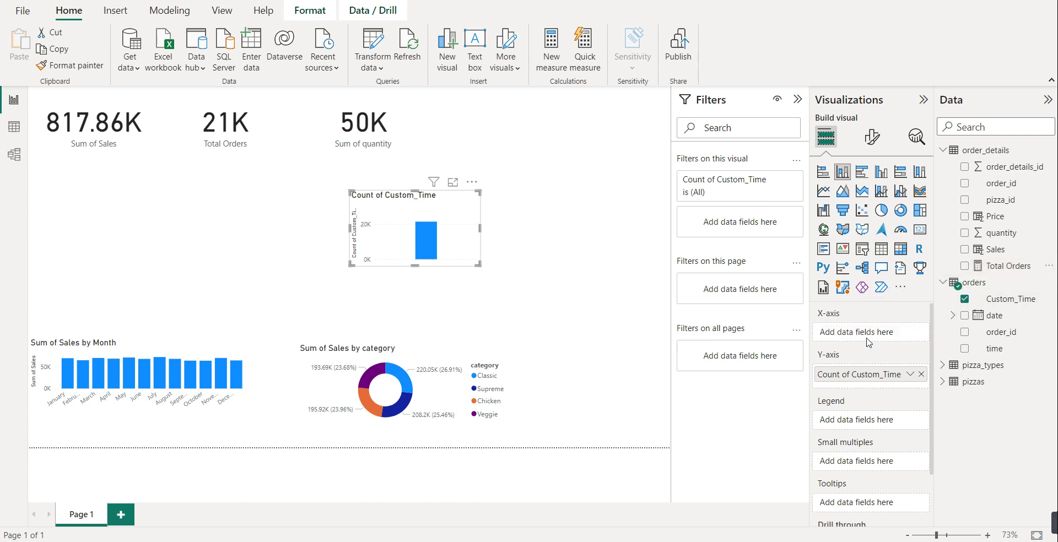
click(966, 273)
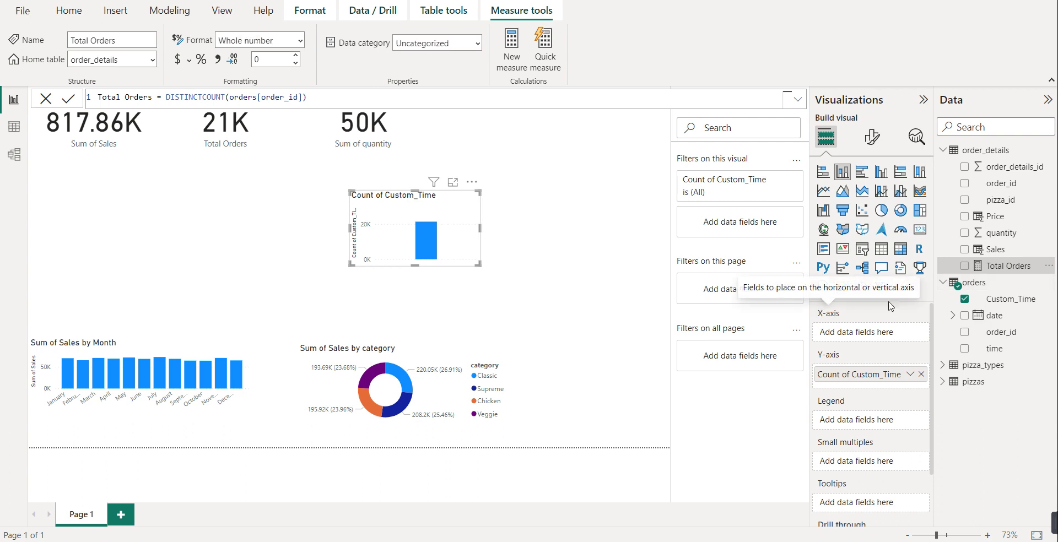
click(961, 267)
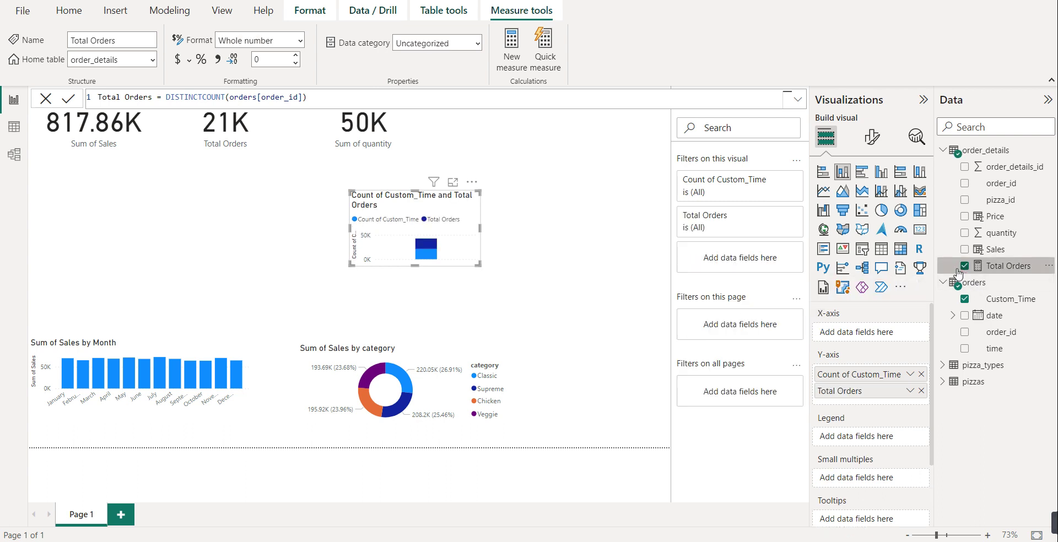
click(921, 391)
click(921, 374)
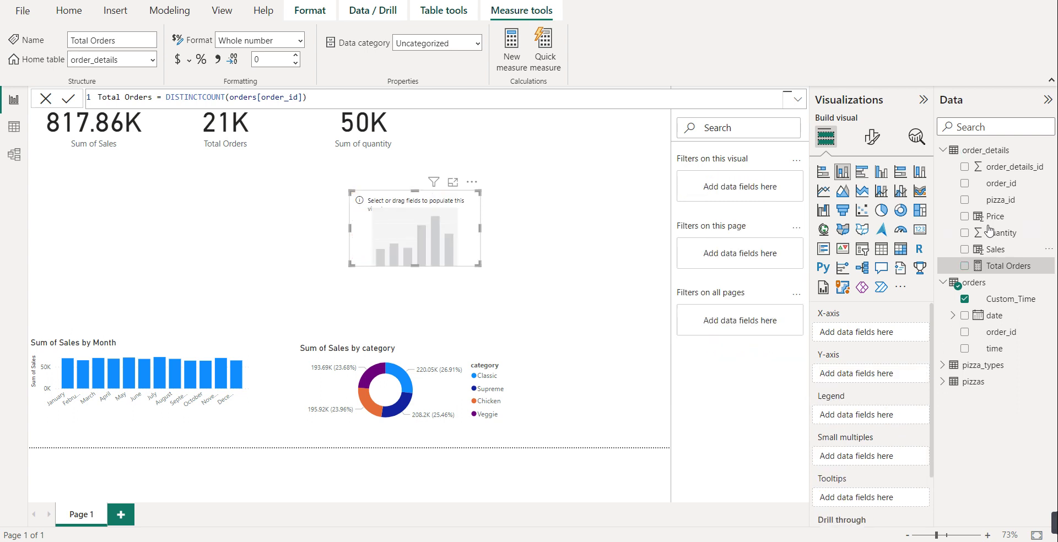
Step: Put Custom_Time on the new chart's X-axis and Total Orders on its Y-axis, and enlarge the chart toward its lower-left corner
drag(1012, 299, 893, 339)
drag(1000, 266, 898, 378)
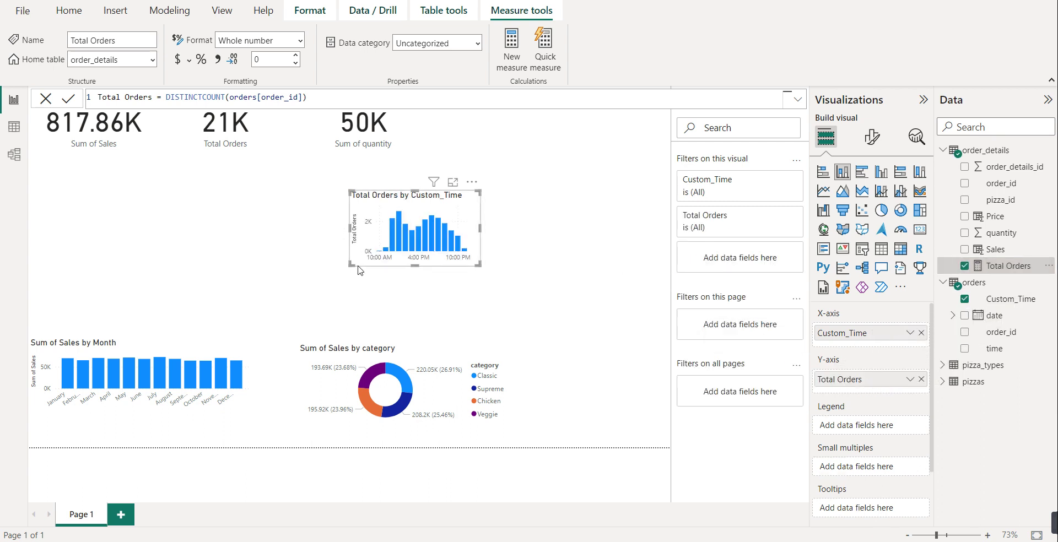
drag(358, 269, 98, 330)
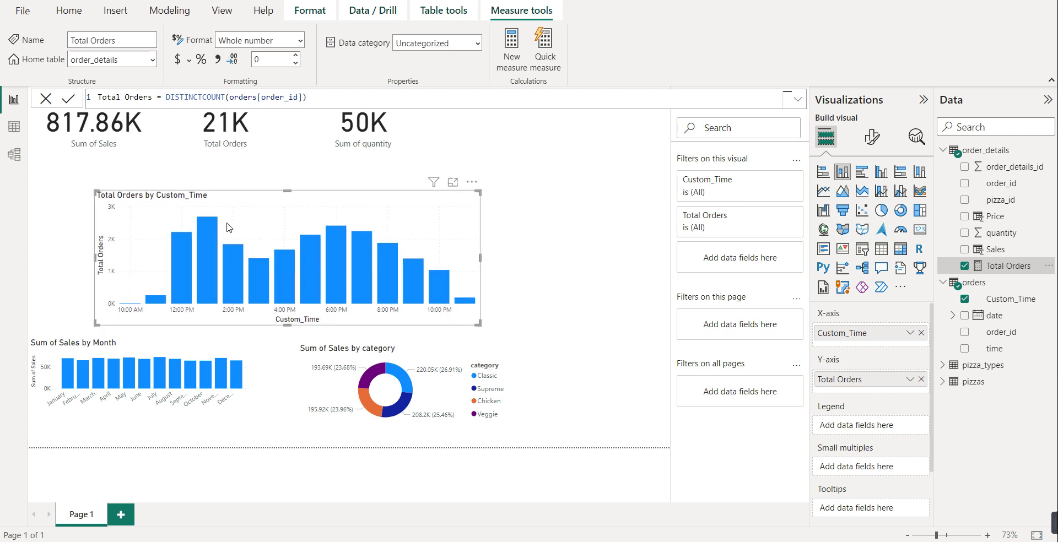
mouse_move(216, 236)
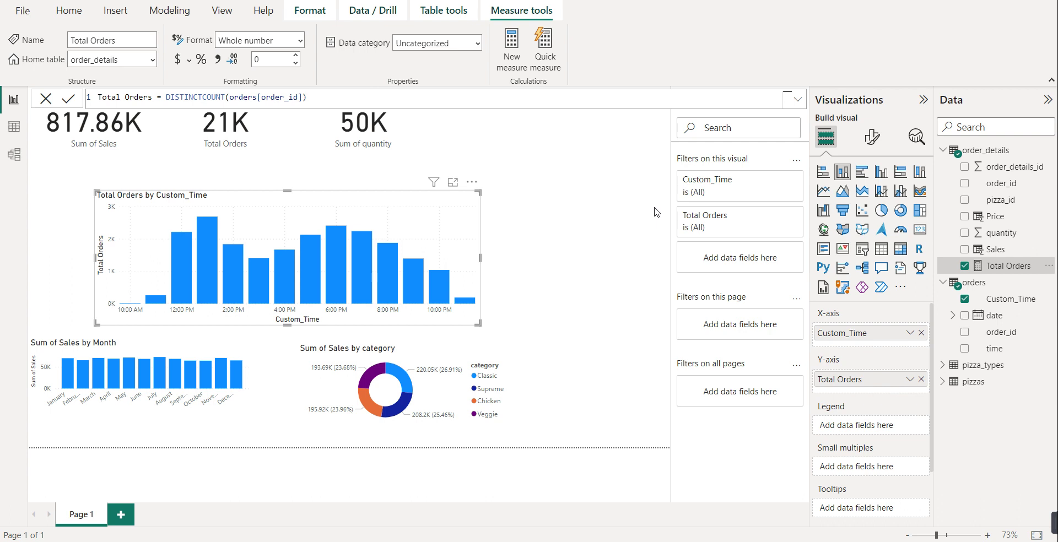
mouse_move(893, 530)
click(907, 528)
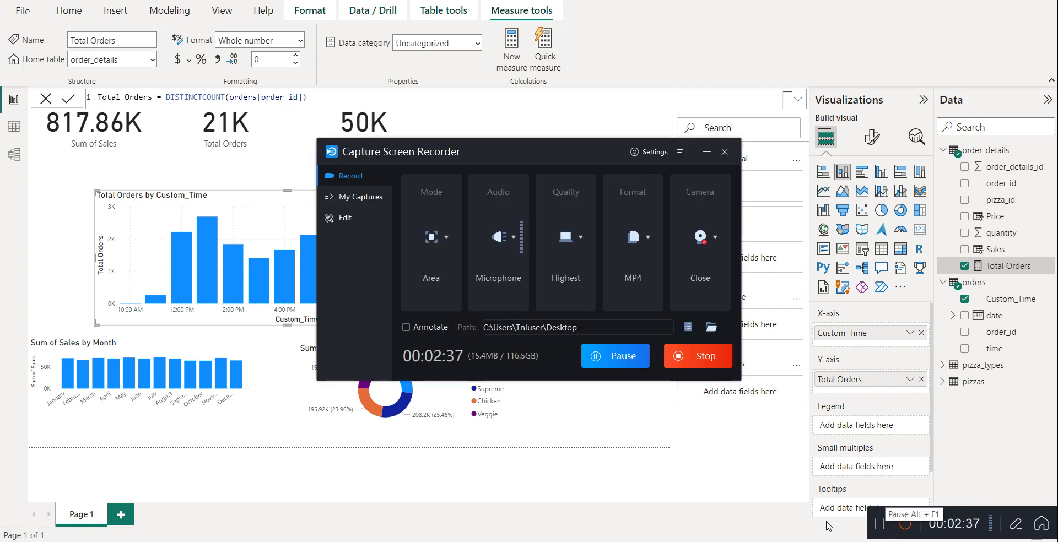
click(721, 483)
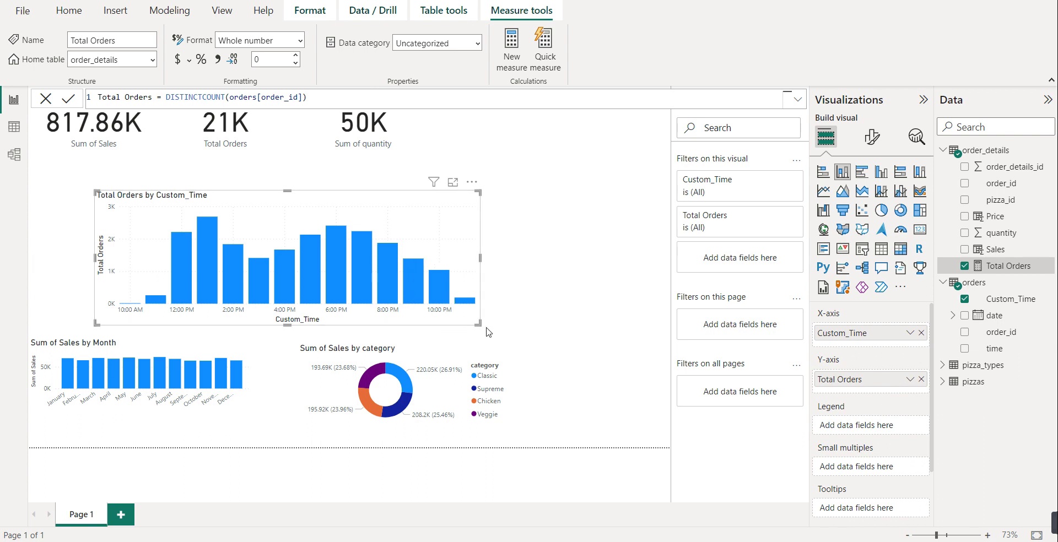
Step: Shrink the Total Orders by Custom_Time chart and place it between the summary cards and the monthly sales chart
drag(480, 324, 380, 312)
drag(304, 229, 274, 225)
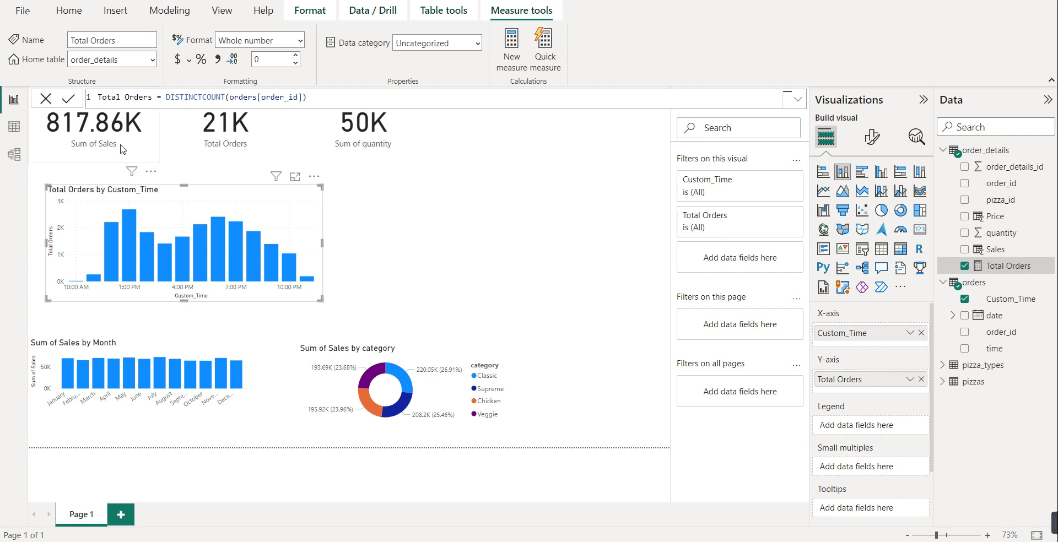
Step: Open the Power Query Editor and duplicate the date column in the orders query
click(69, 11)
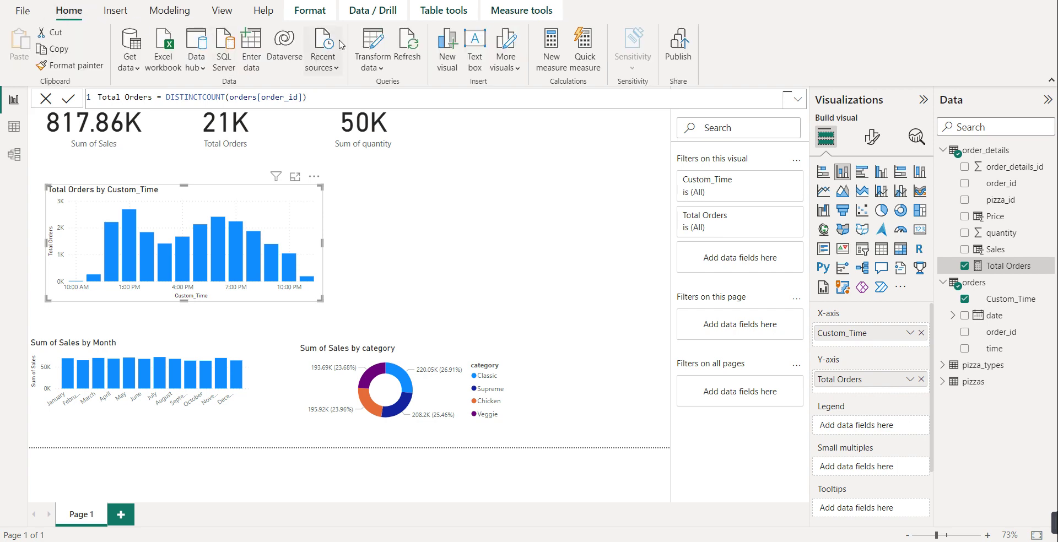
click(365, 38)
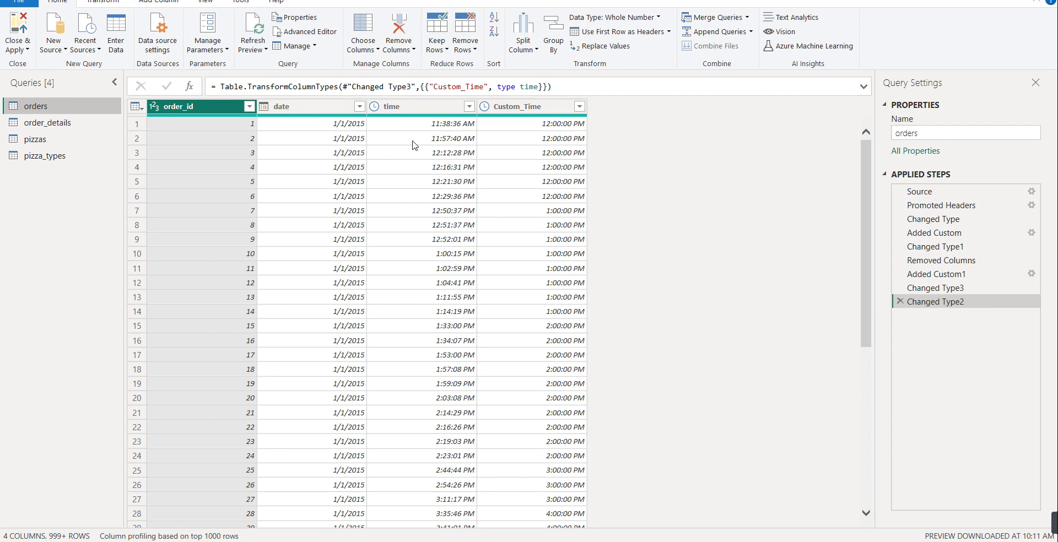
right_click(318, 109)
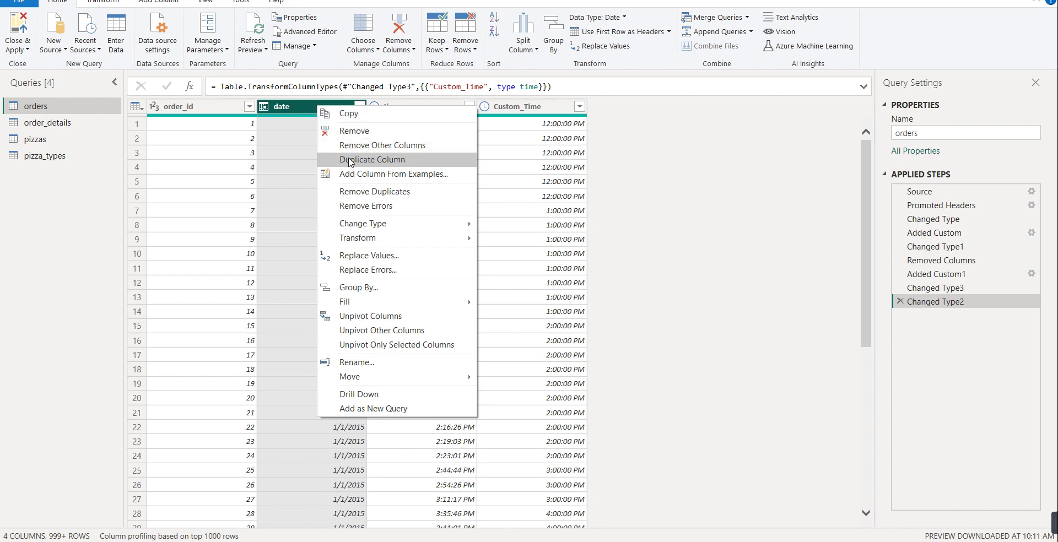
click(348, 160)
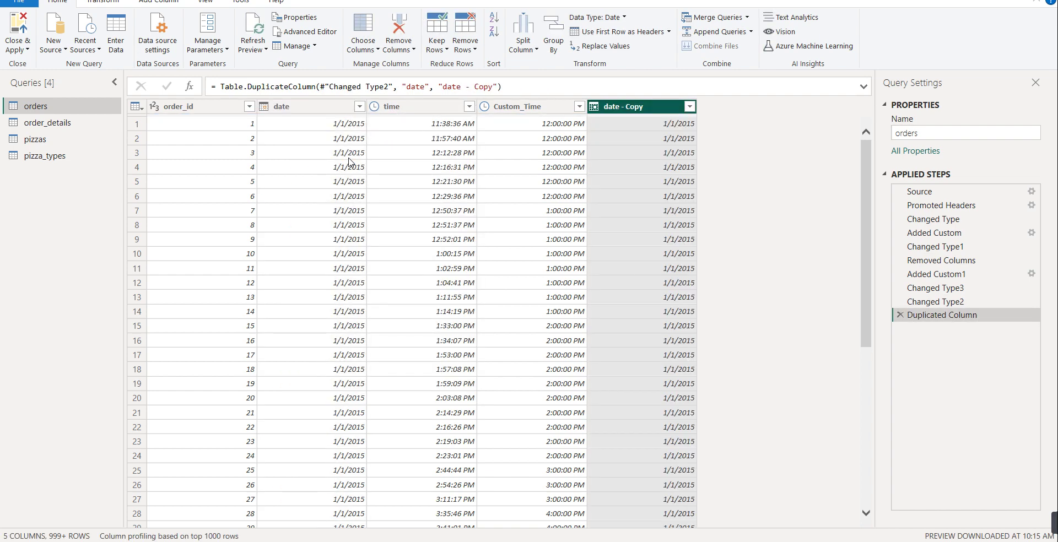
Step: Rename the duplicated date column as Weekday
right_click(638, 107)
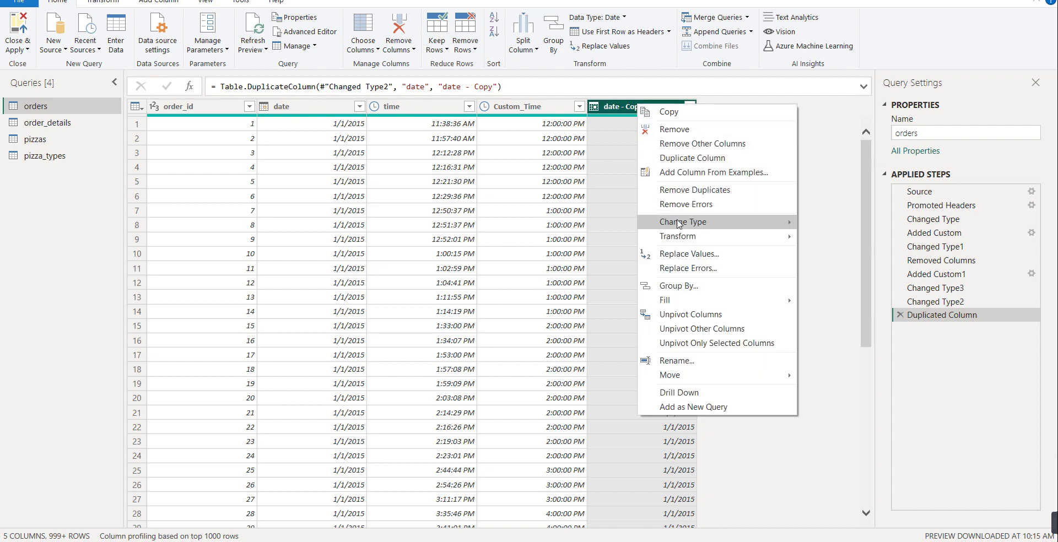
click(700, 361)
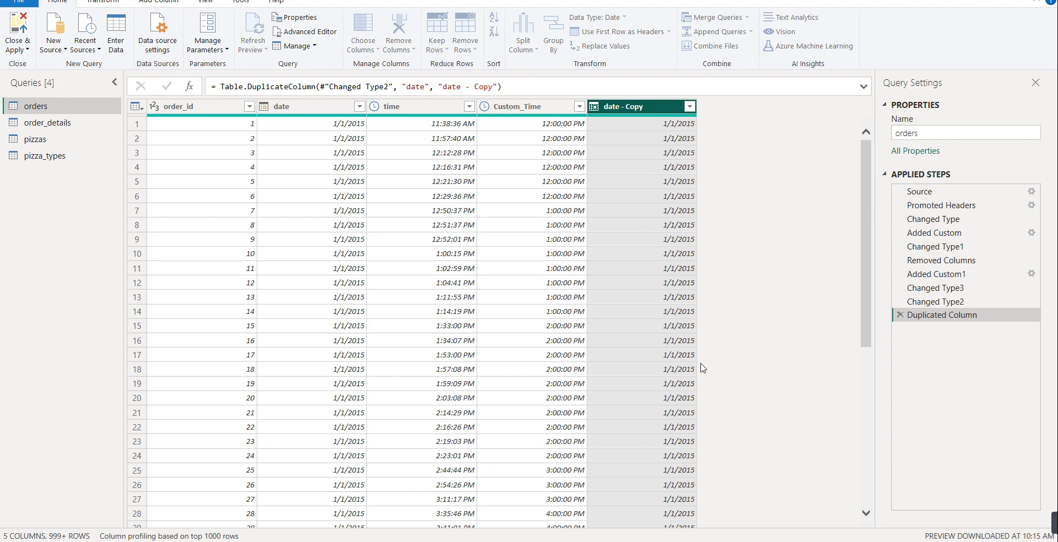
text(Weekday)
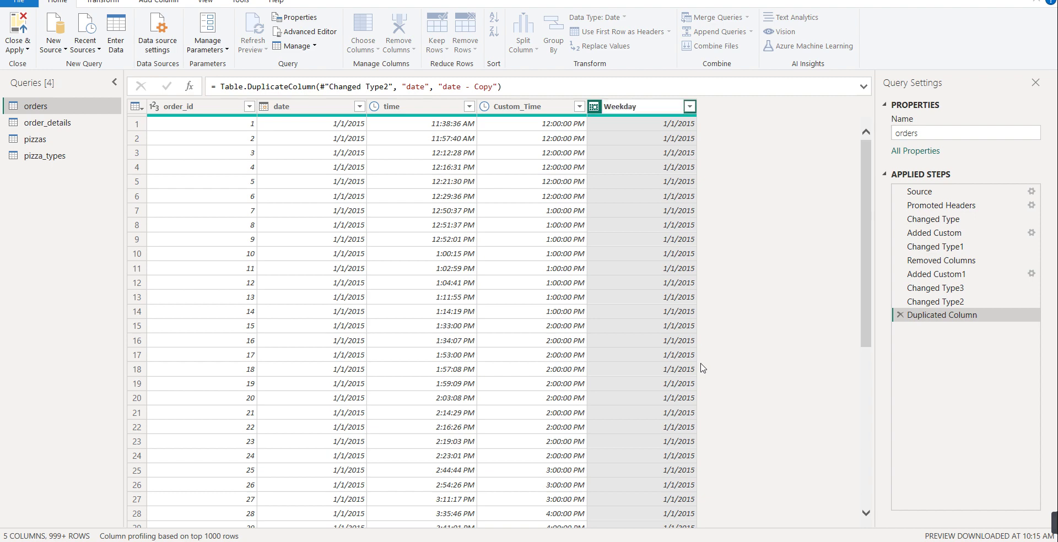
key(Return)
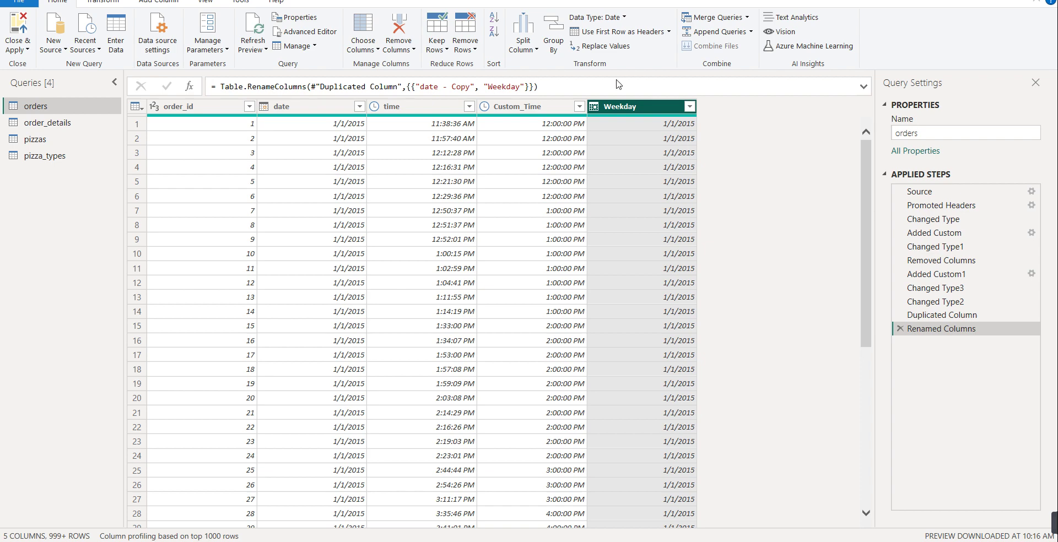
Step: Transform the Weekday column in the orders query to the name of the day
right_click(628, 110)
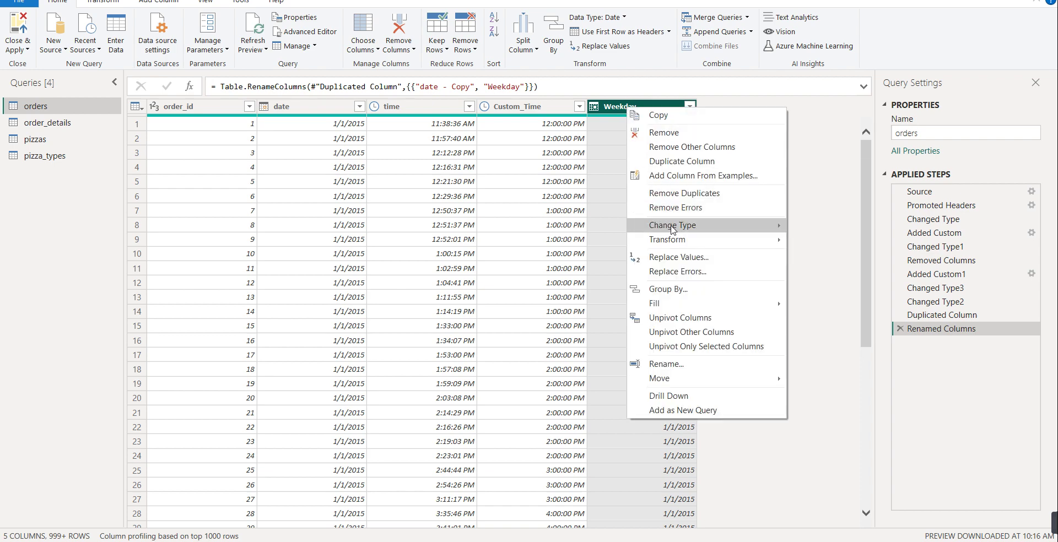
mouse_move(781, 249)
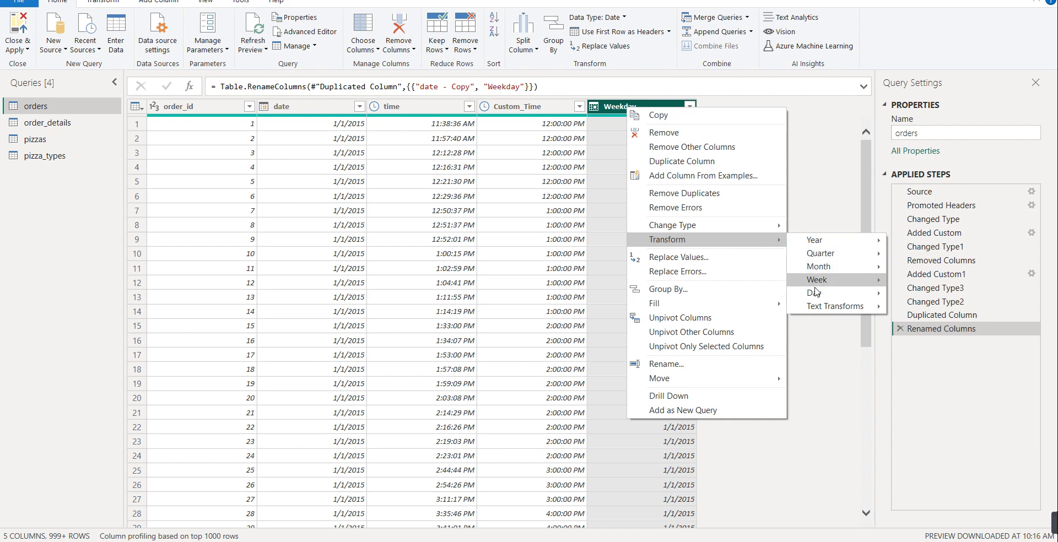
mouse_move(817, 294)
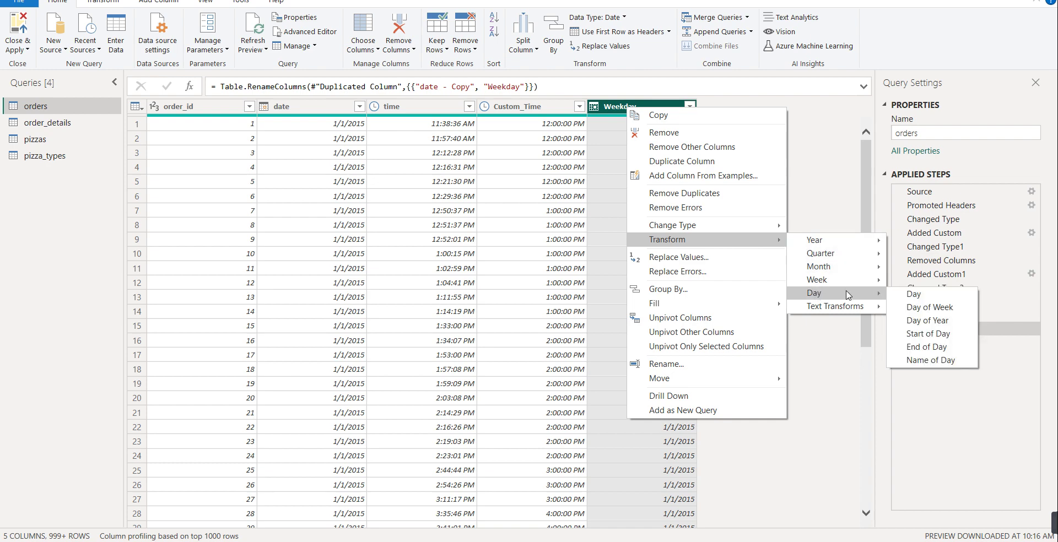
click(909, 361)
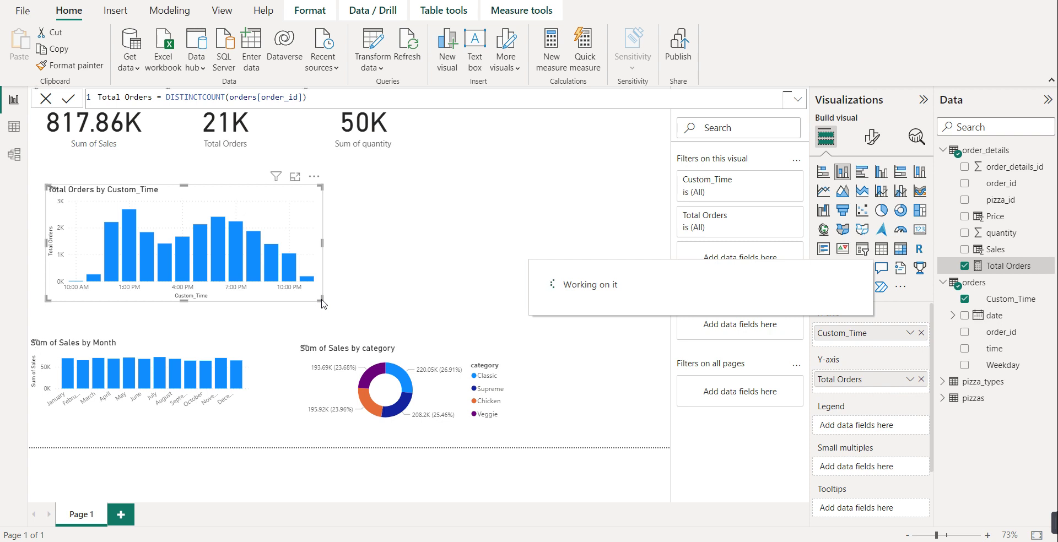
Step: Shrink the Total Orders by Custom_Time chart from its lower-right corner, keeping it as a column chart
drag(321, 299, 253, 285)
click(821, 173)
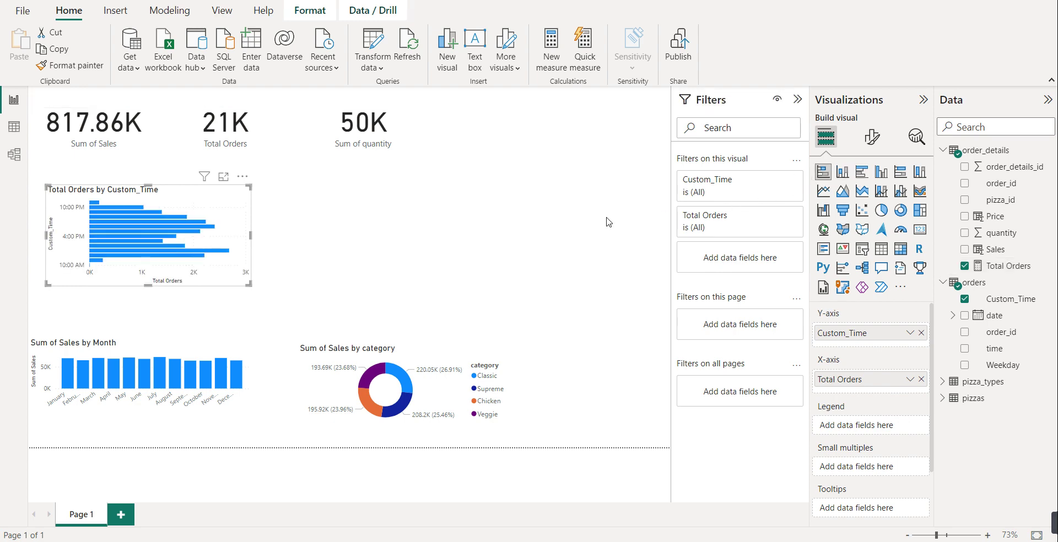
key(ctrl+z)
Step: Add a stacked bar chart to the page with Weekday on the Y-axis and Total Orders on the X-axis
click(630, 220)
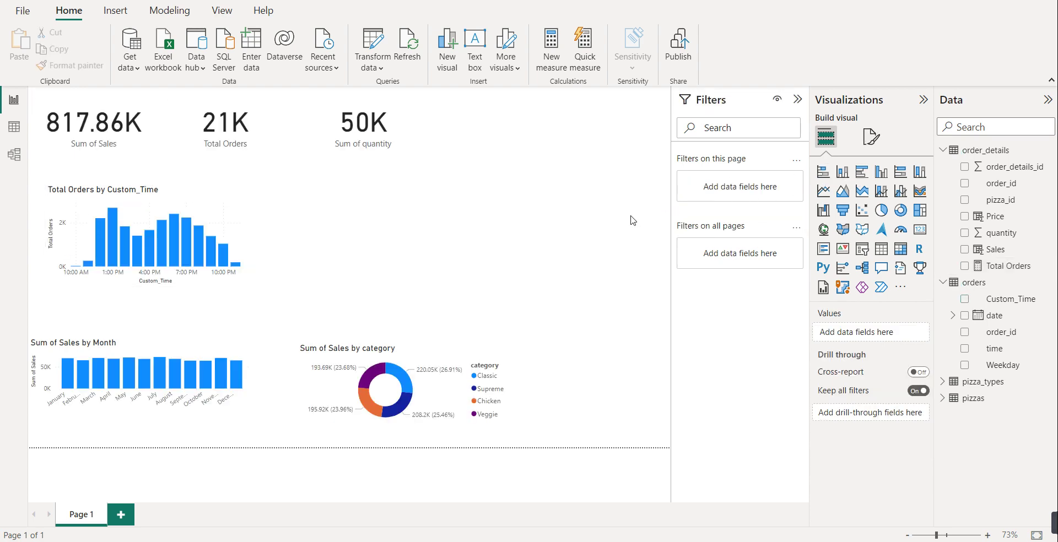
click(823, 172)
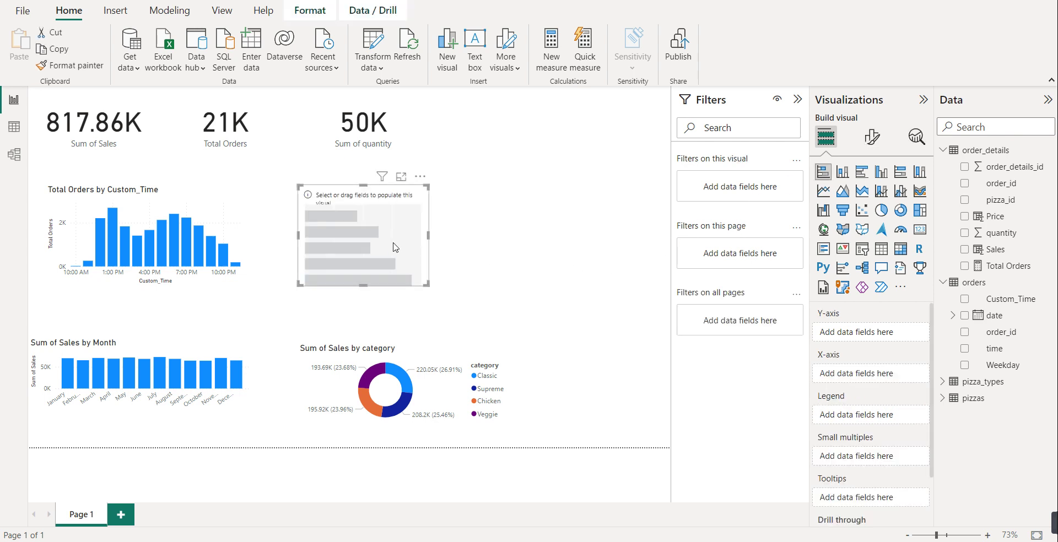
drag(392, 237, 533, 237)
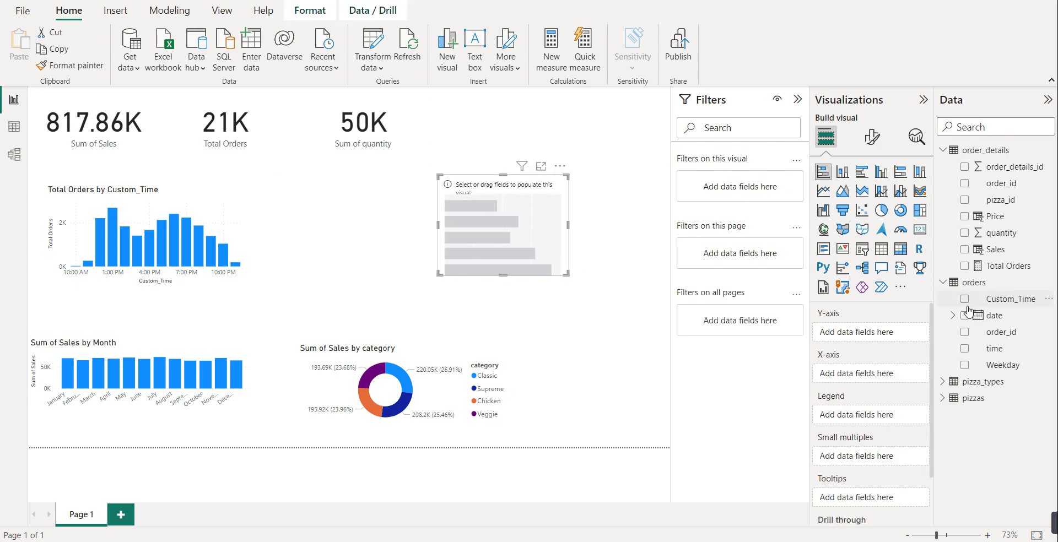
drag(1018, 366, 906, 332)
drag(1007, 267, 894, 381)
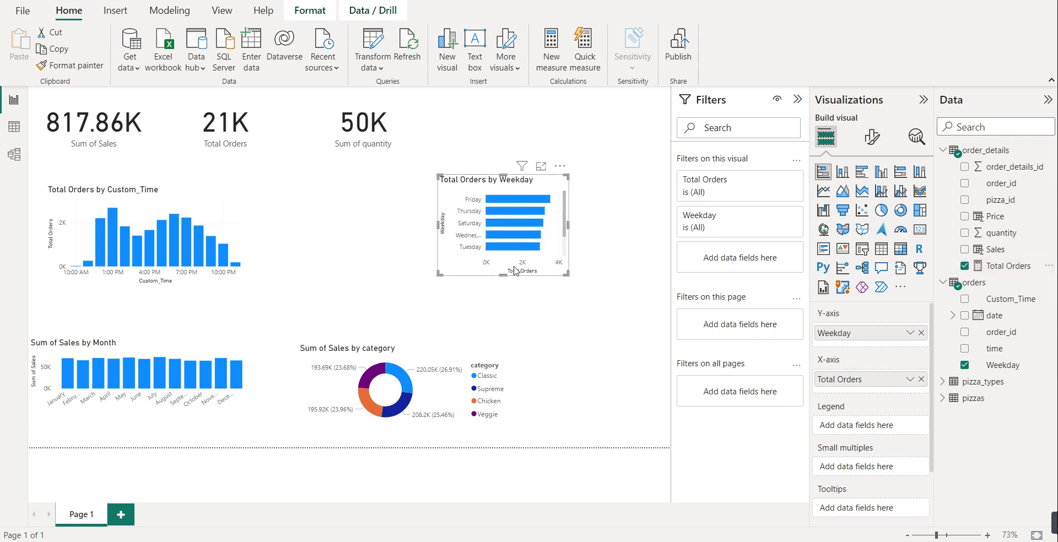
Step: Enlarge the Total Orders by Weekday chart downward and to the left, and place it beside the Custom_Time chart
drag(503, 275, 507, 326)
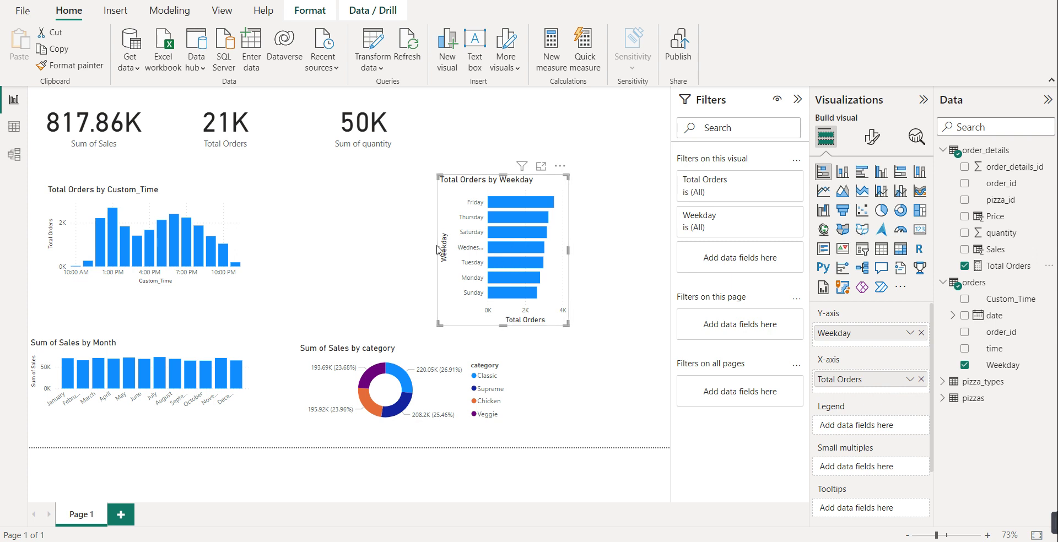
drag(437, 250, 322, 241)
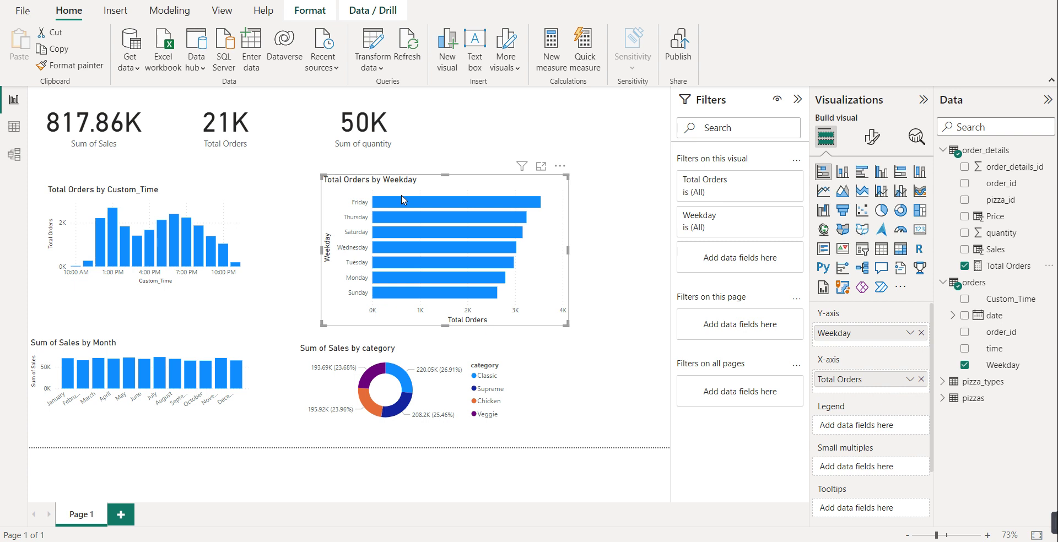
drag(467, 194, 419, 189)
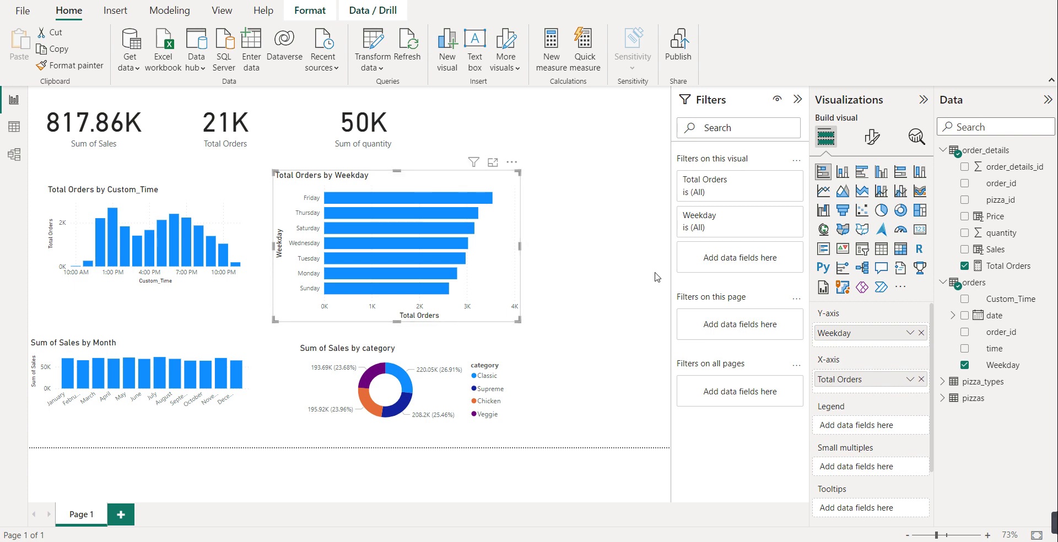
click(628, 280)
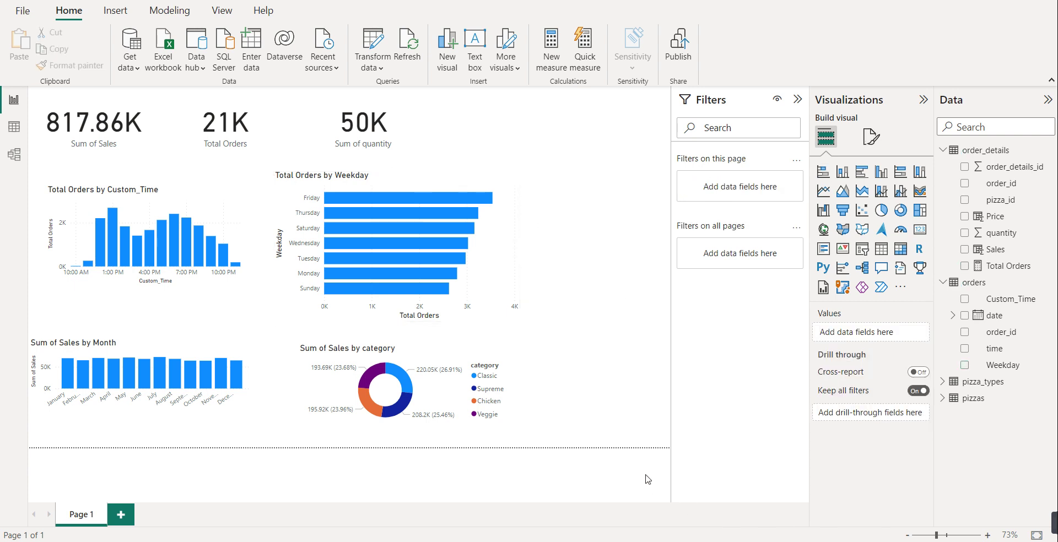
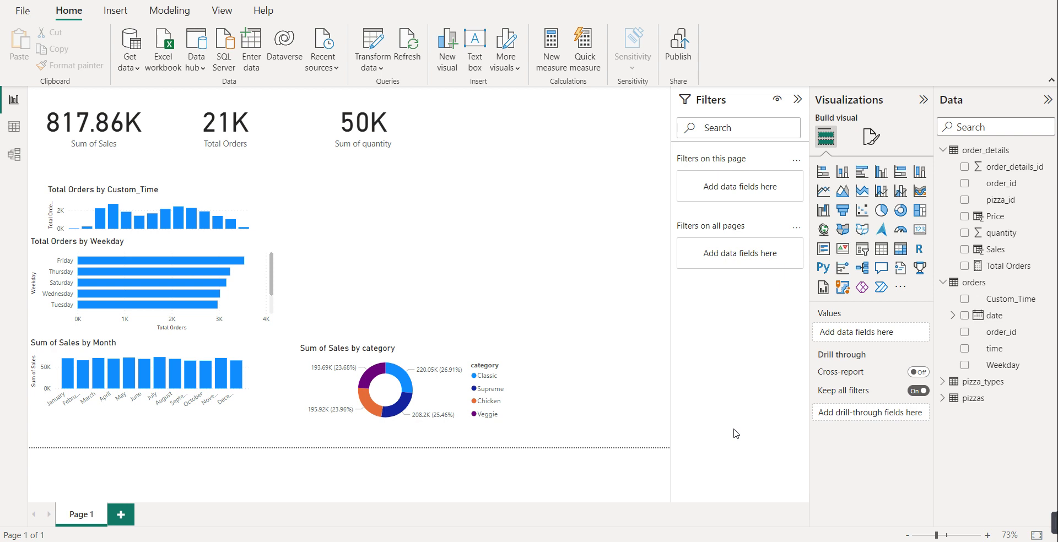
Step: Add a matrix with Weekday rows, Custom_Time columns and Total Orders values, widened toward the page's right edge and made taller
click(900, 250)
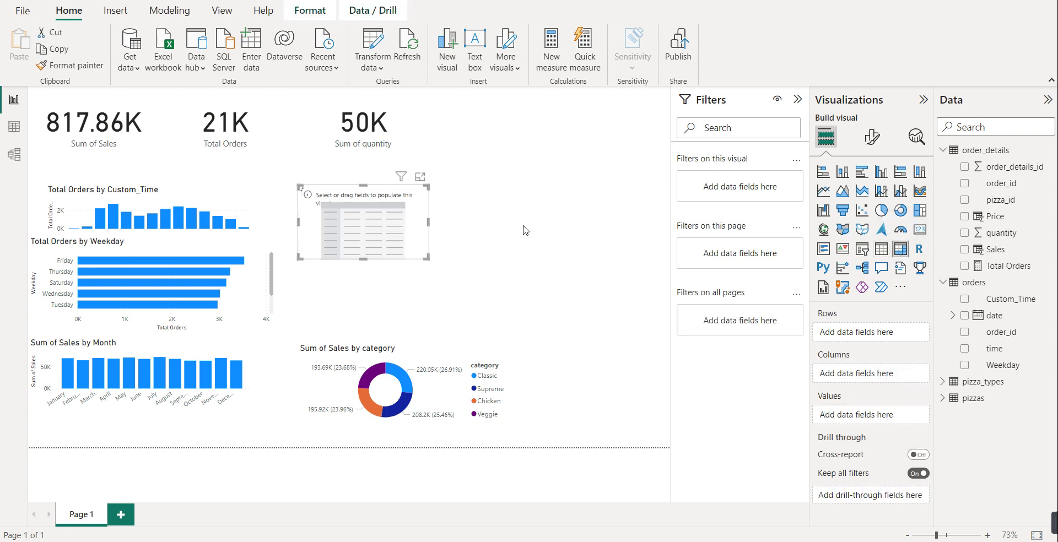
drag(428, 224, 661, 223)
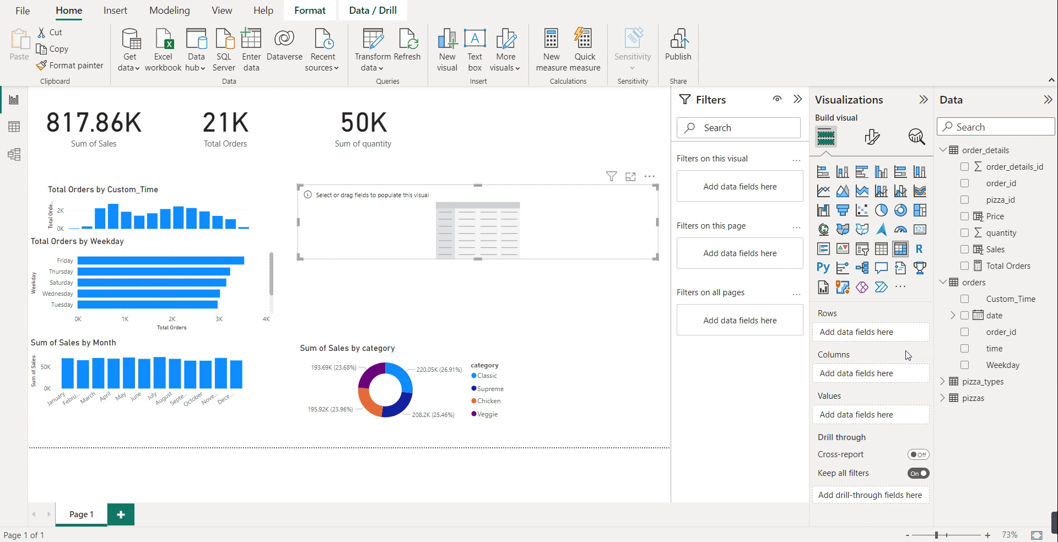
drag(997, 367, 877, 338)
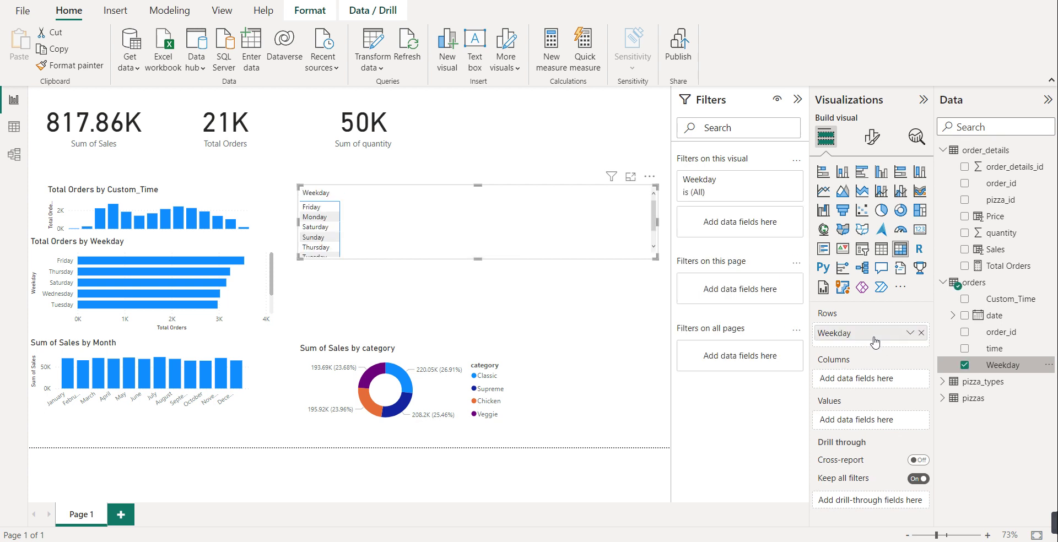
drag(476, 261, 477, 284)
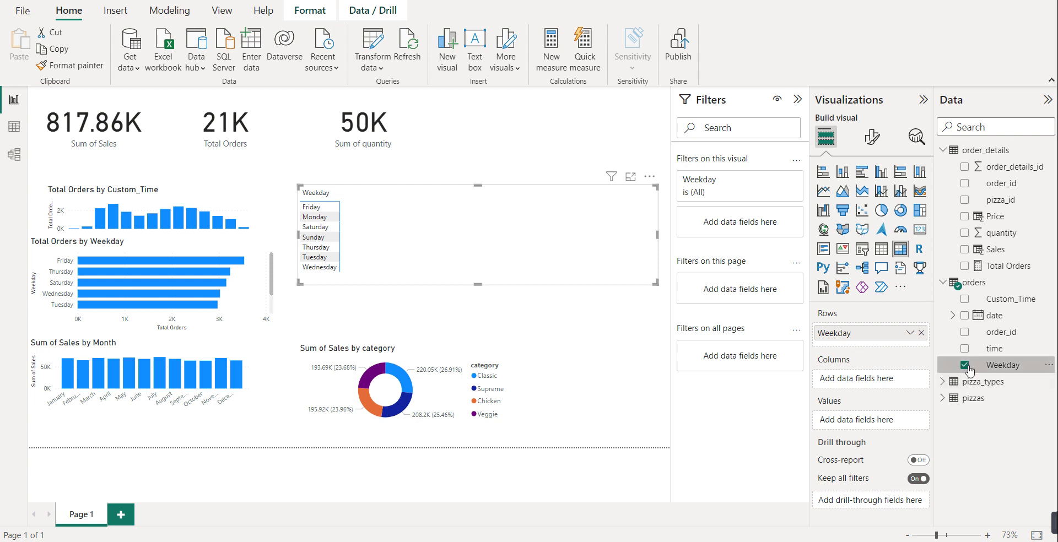
drag(1023, 294, 907, 379)
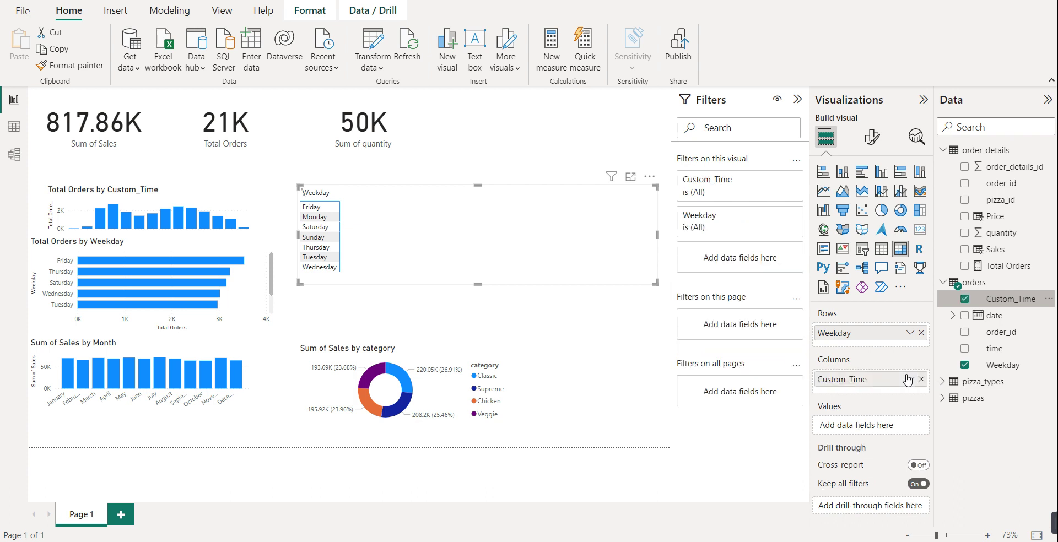
drag(998, 265, 876, 430)
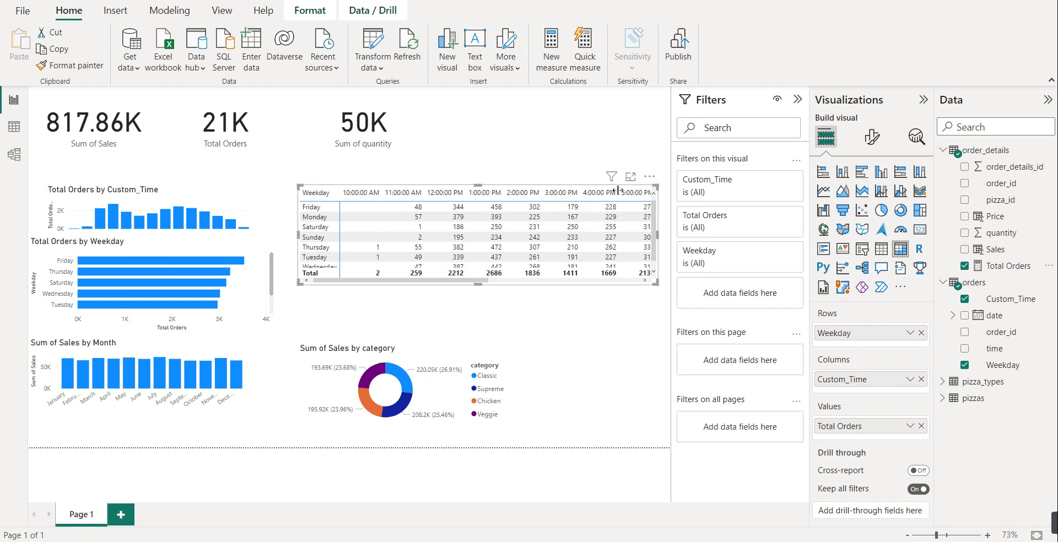
Step: View the weekday matrix in focus mode and briefly highlight its 6:00:00 PM column total
click(631, 177)
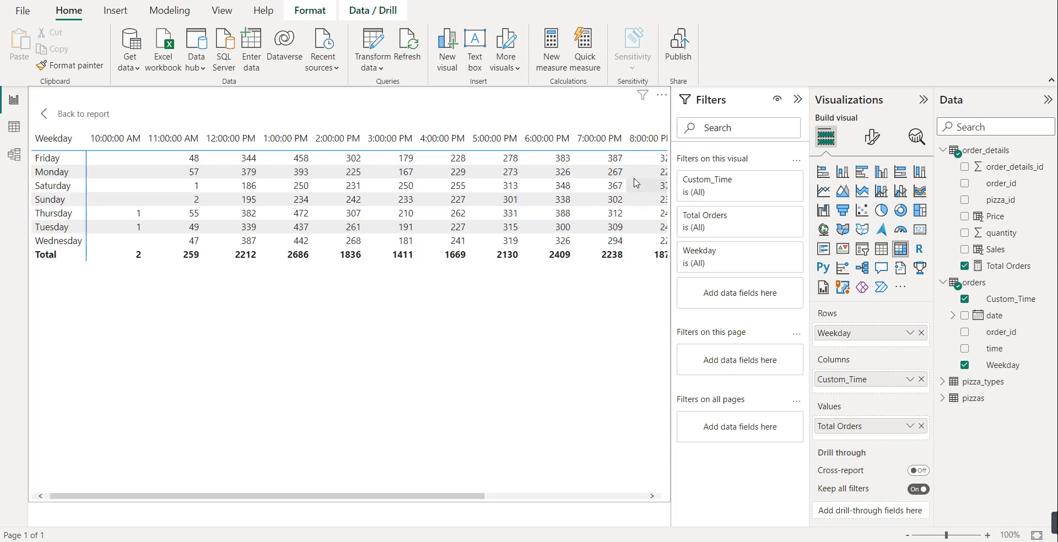
click(535, 255)
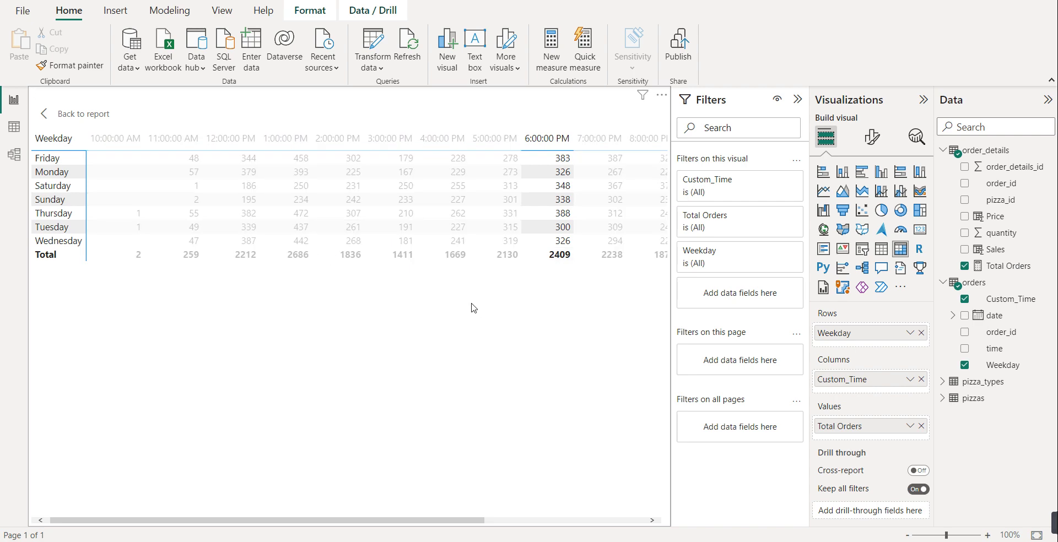
click(526, 275)
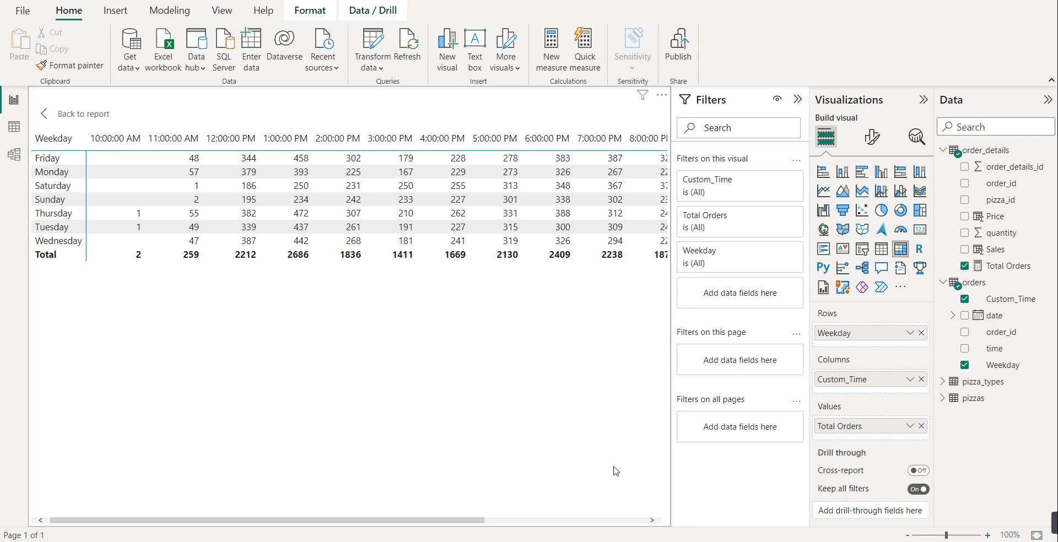
mouse_move(931, 532)
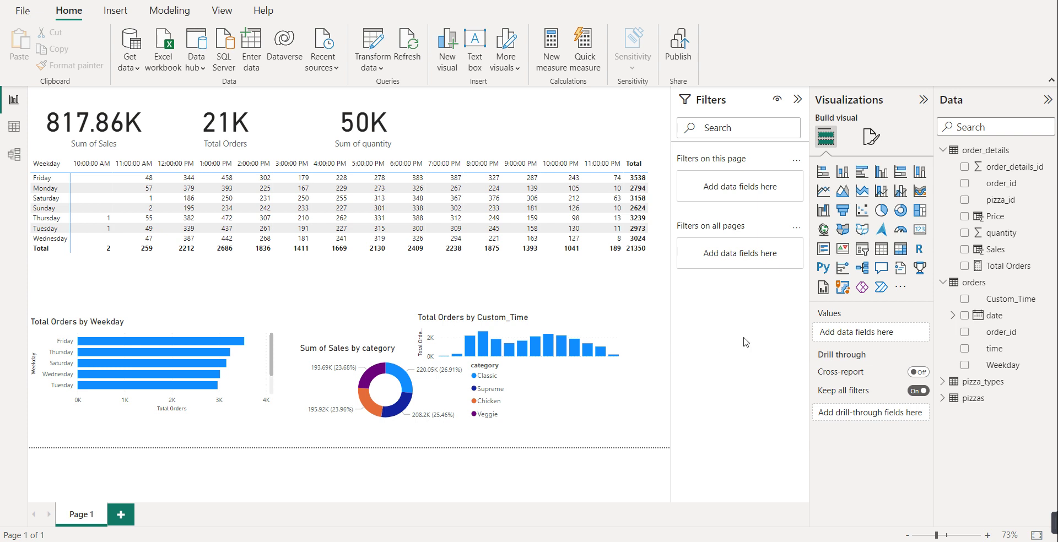
Step: Apply a gradient background color to the matrix's Total Orders values, from light yellow for the lowest value to red for the highest
click(466, 253)
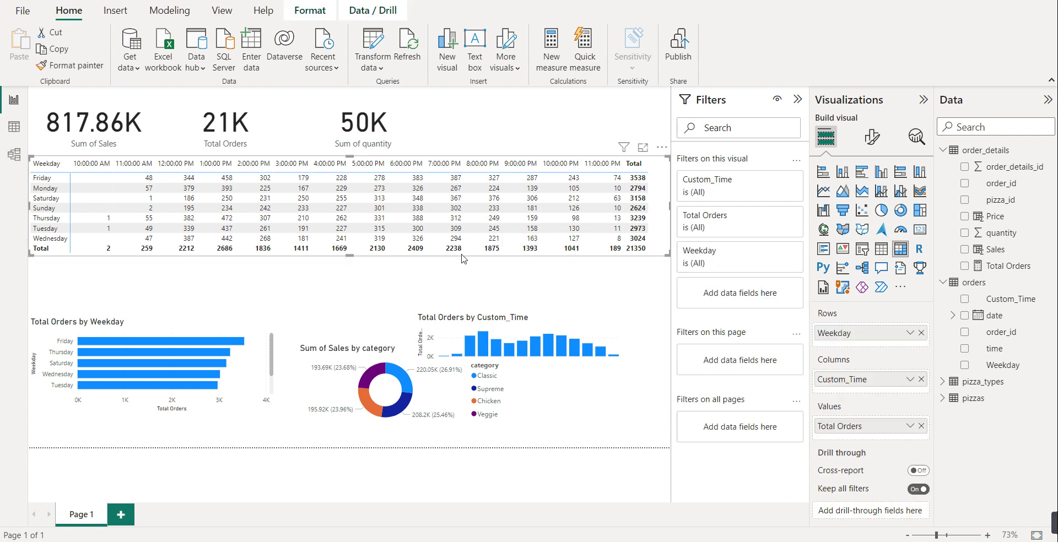
click(910, 427)
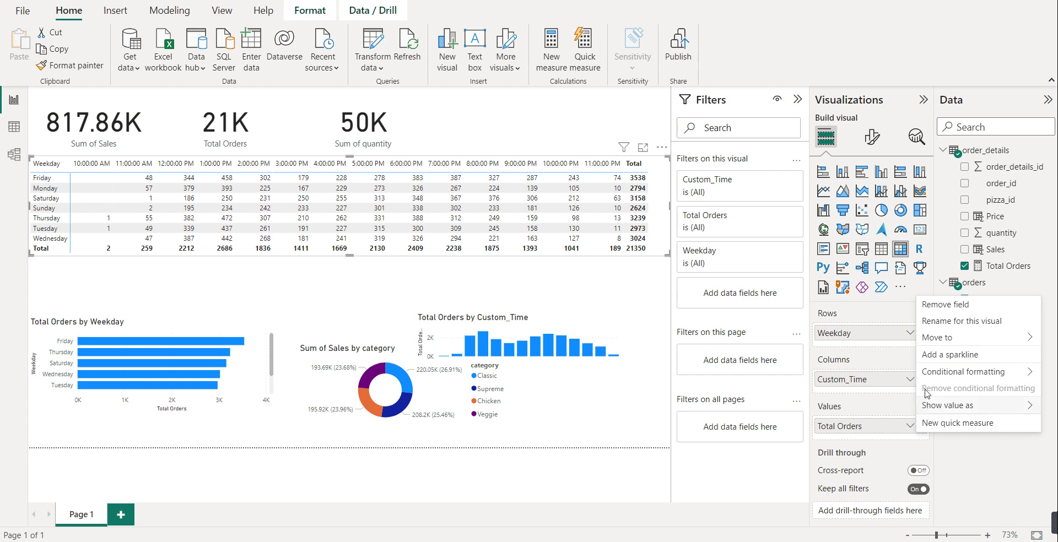
mouse_move(930, 375)
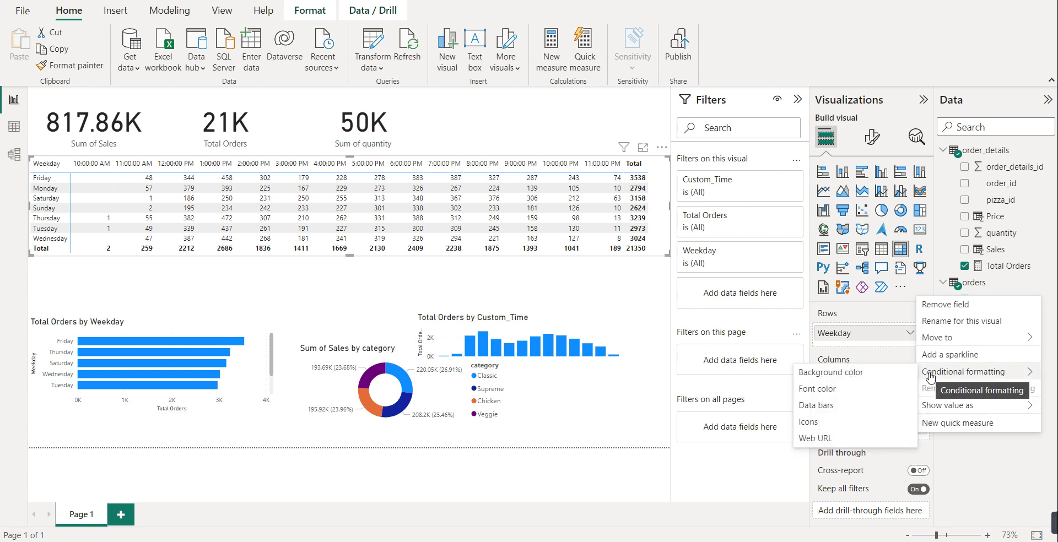
click(833, 371)
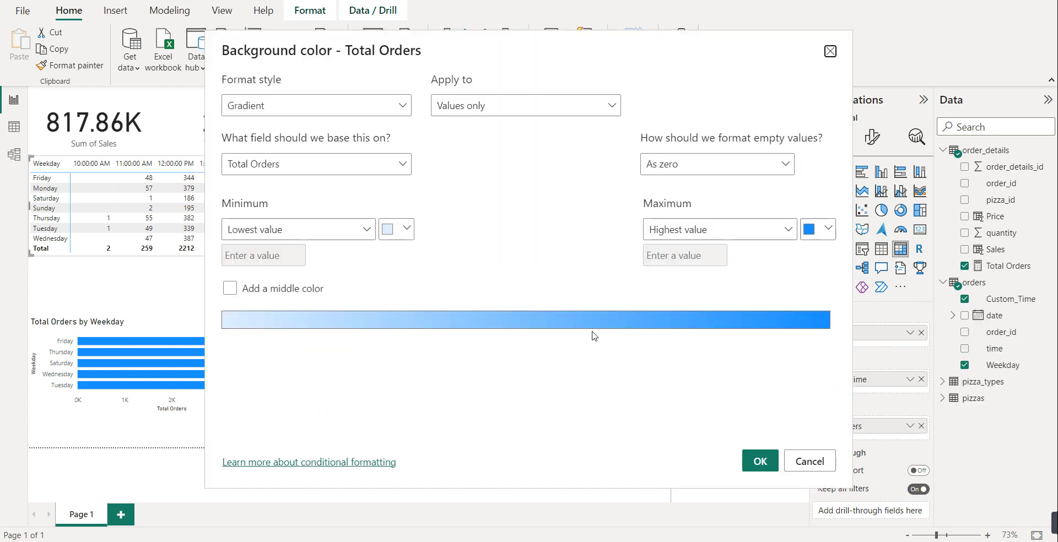
click(407, 228)
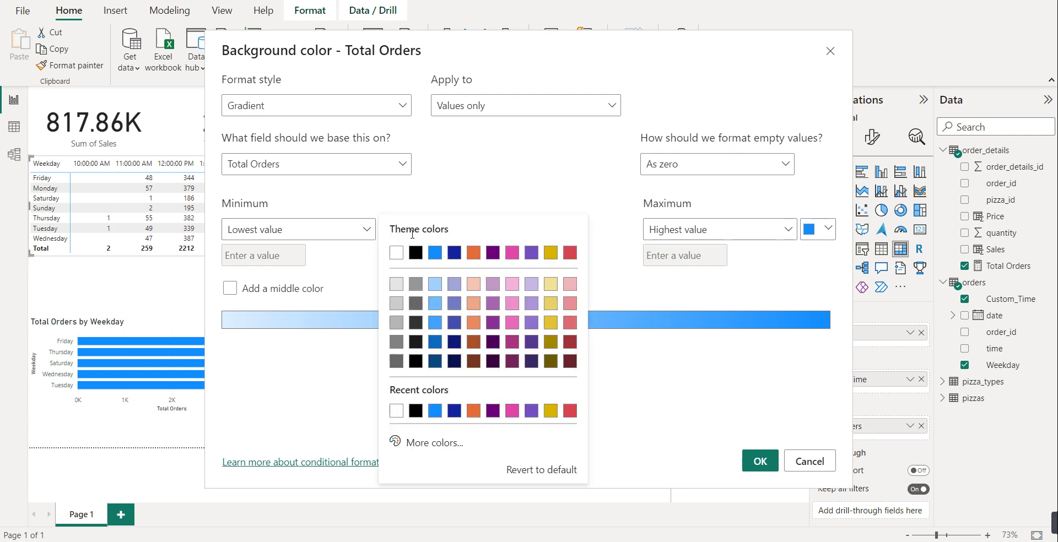
click(553, 288)
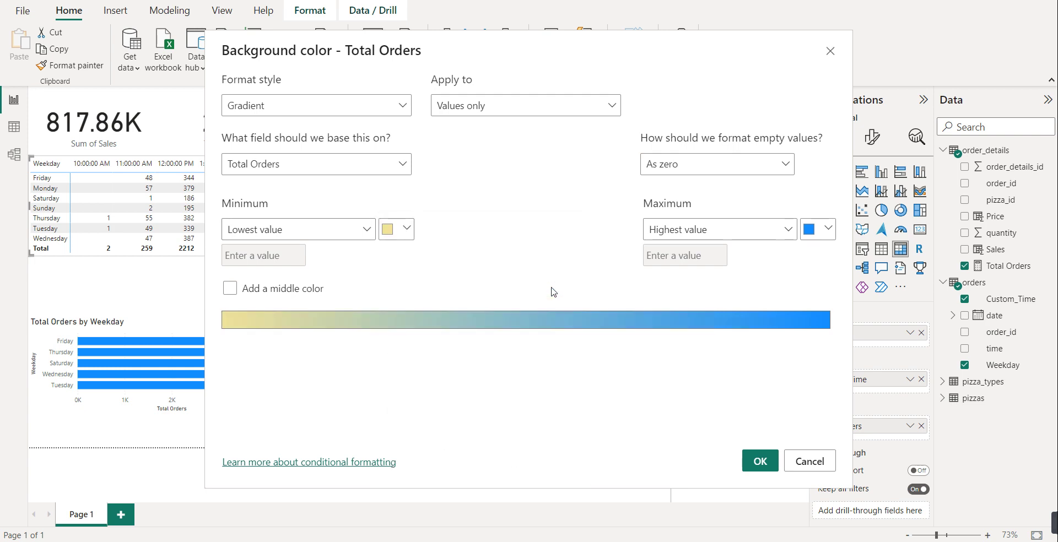
click(828, 236)
click(814, 247)
click(759, 461)
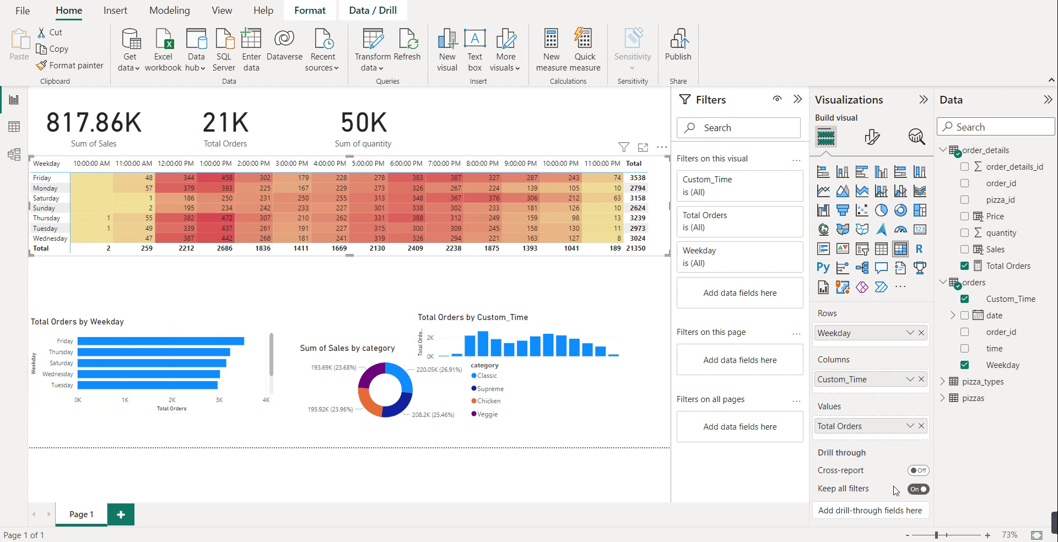
Step: Add a pie chart with the pizza_types name field as the legend and Total Orders as the values
mouse_move(1028, 528)
click(879, 528)
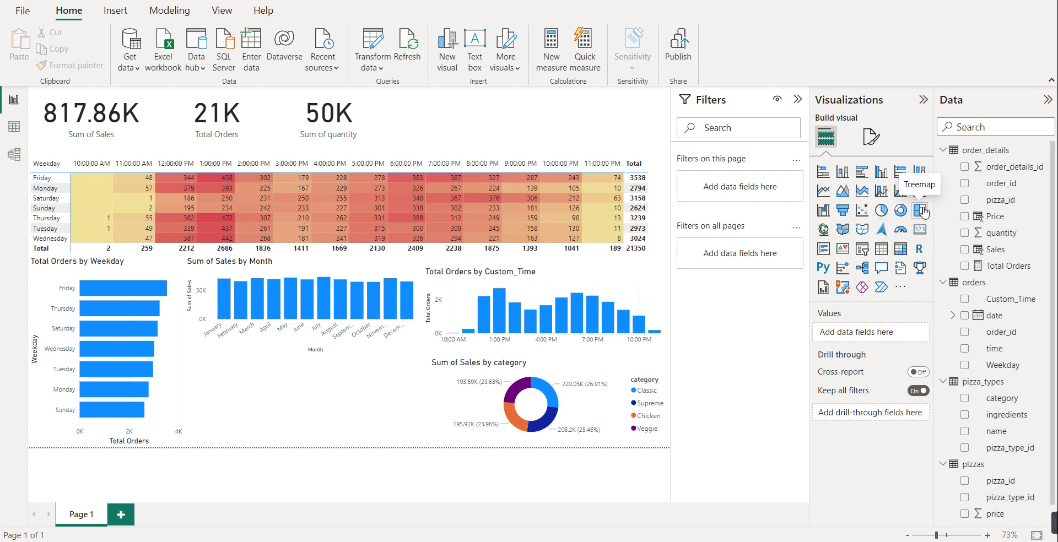
click(888, 211)
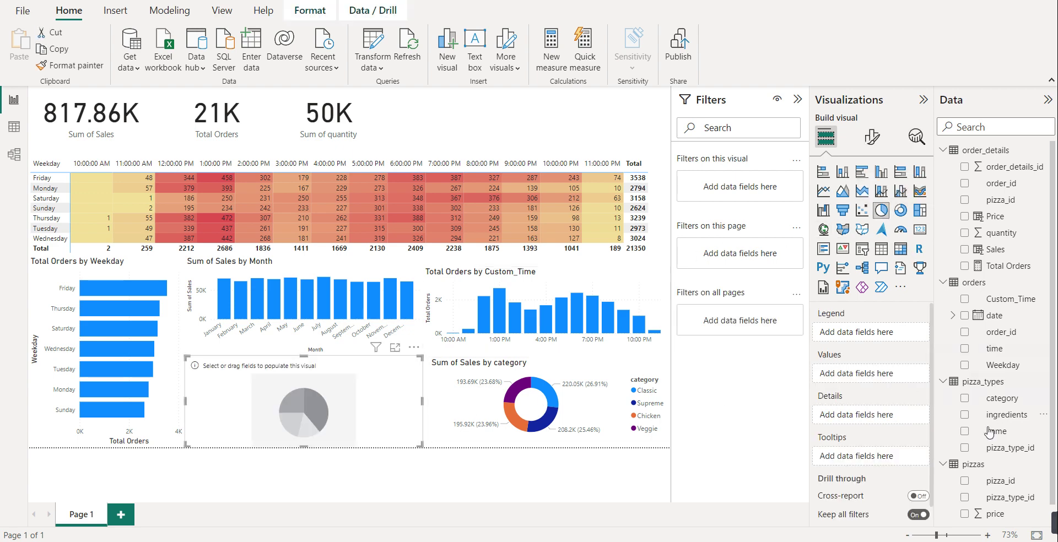
drag(997, 435, 863, 341)
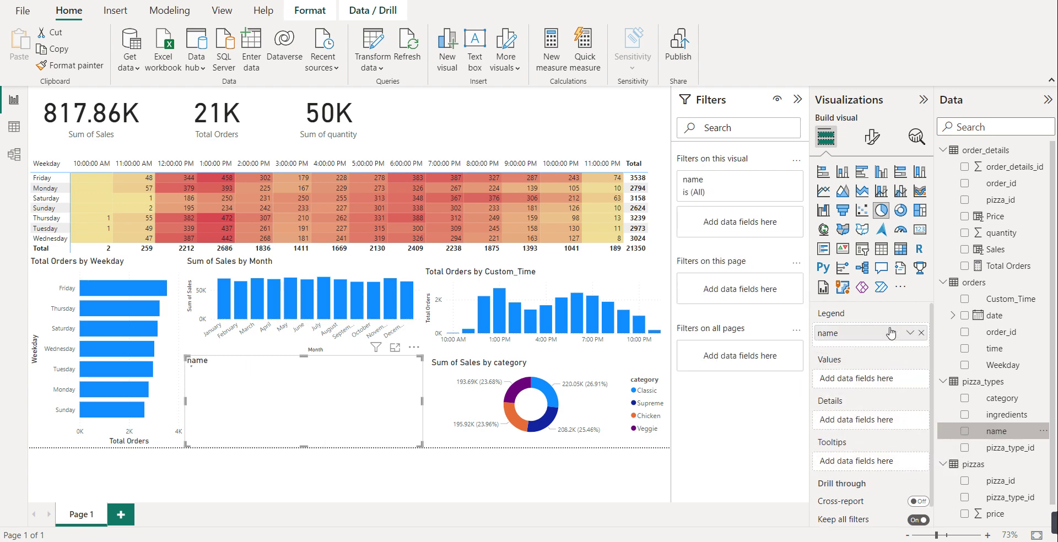
drag(993, 291, 862, 381)
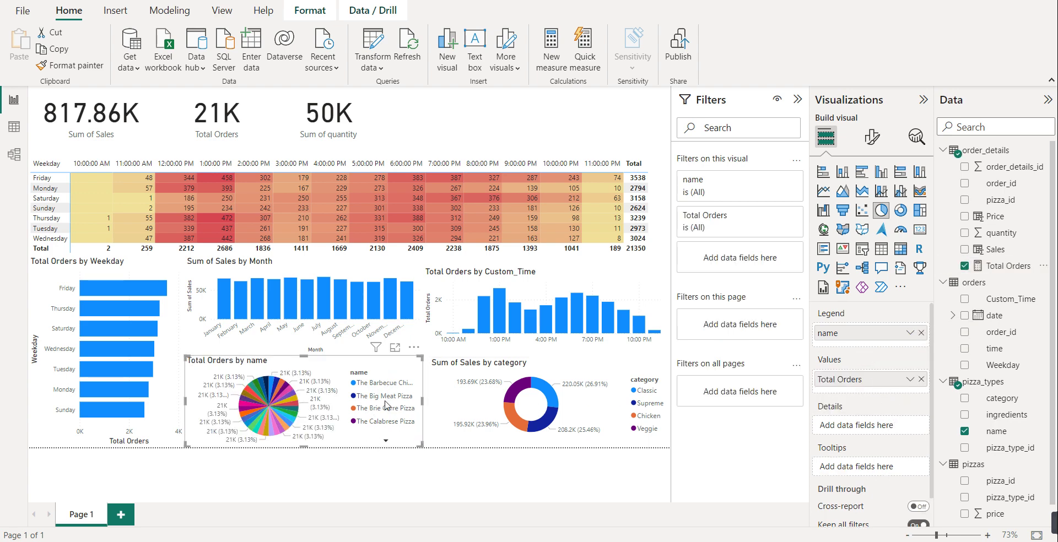
Step: Check how selecting one pizza's slice in the Total Orders by name pie chart cross-highlights the other visuals, and clear the selection
click(286, 398)
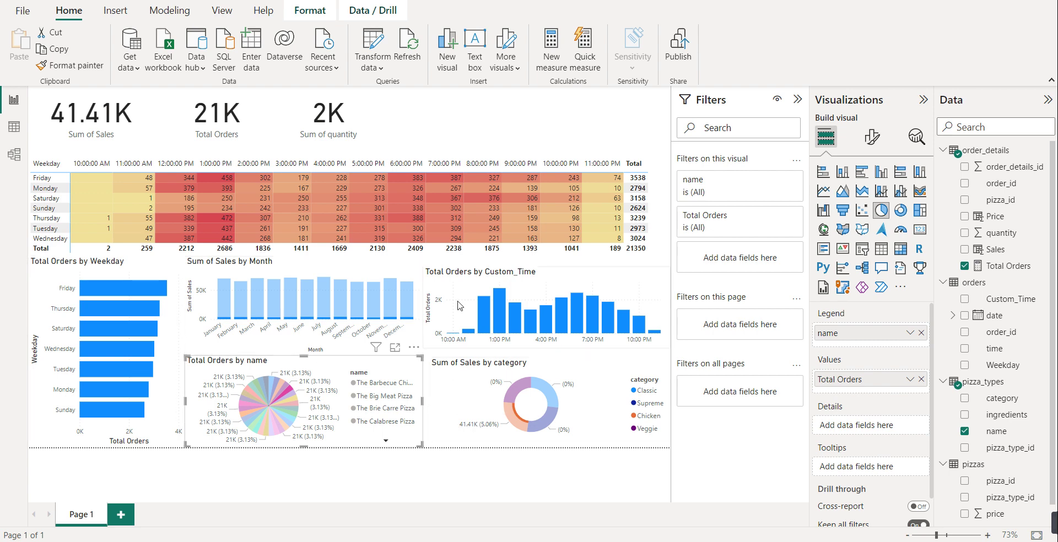
click(517, 114)
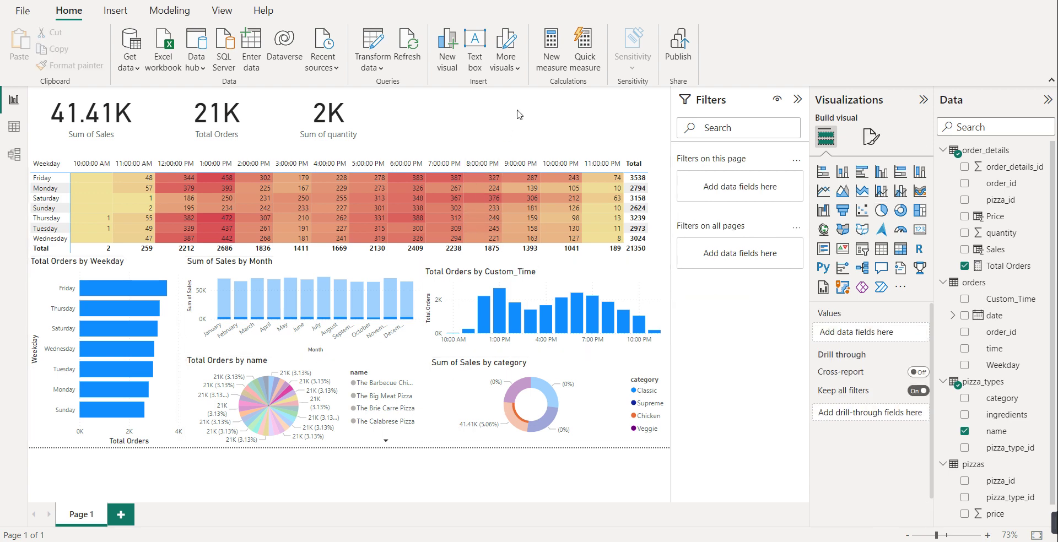
click(396, 375)
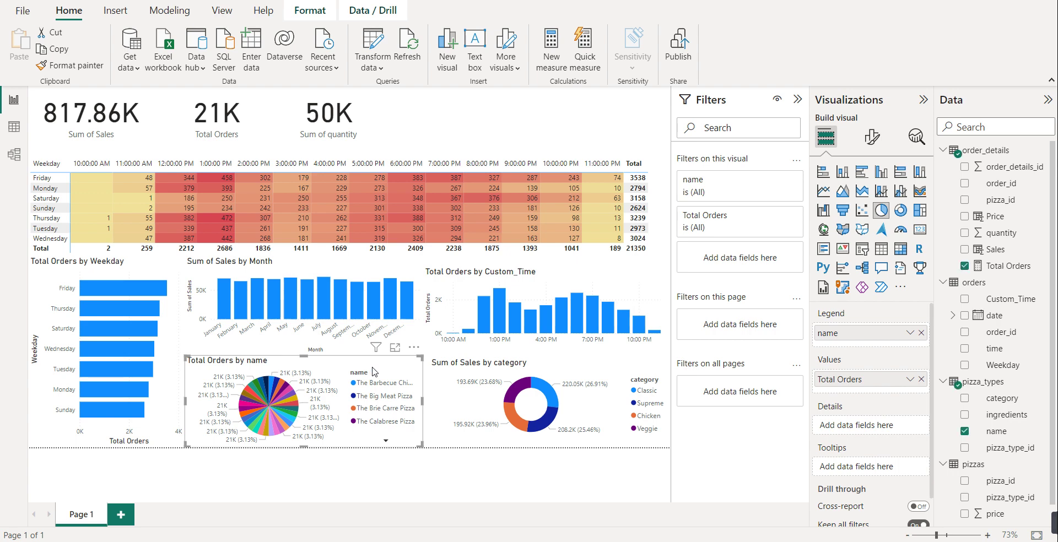
Step: Duplicate the Sum of quantity card twice and place both copies beside the original in the top row of cards
click(321, 129)
key(ctrl+c)
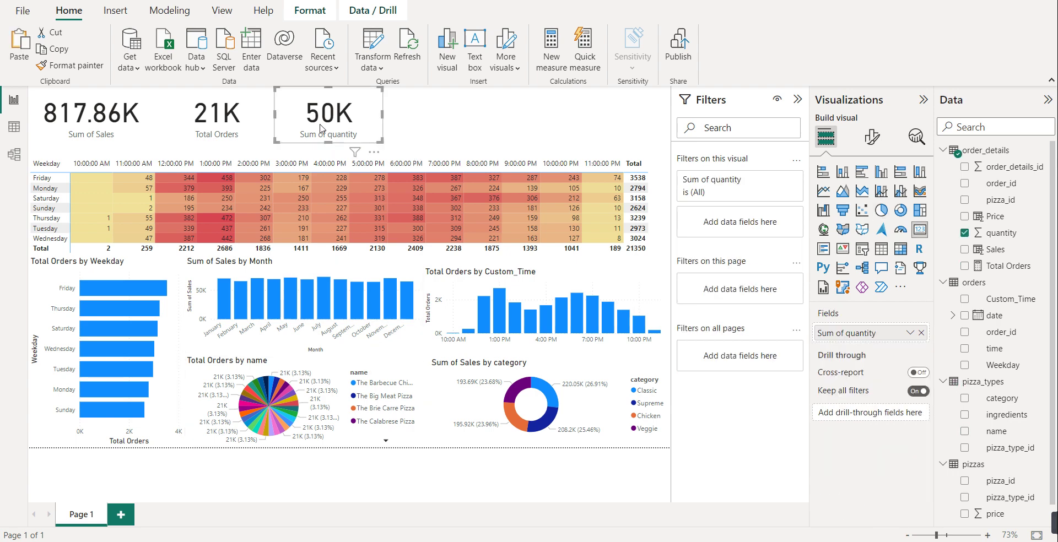
key(ctrl+v)
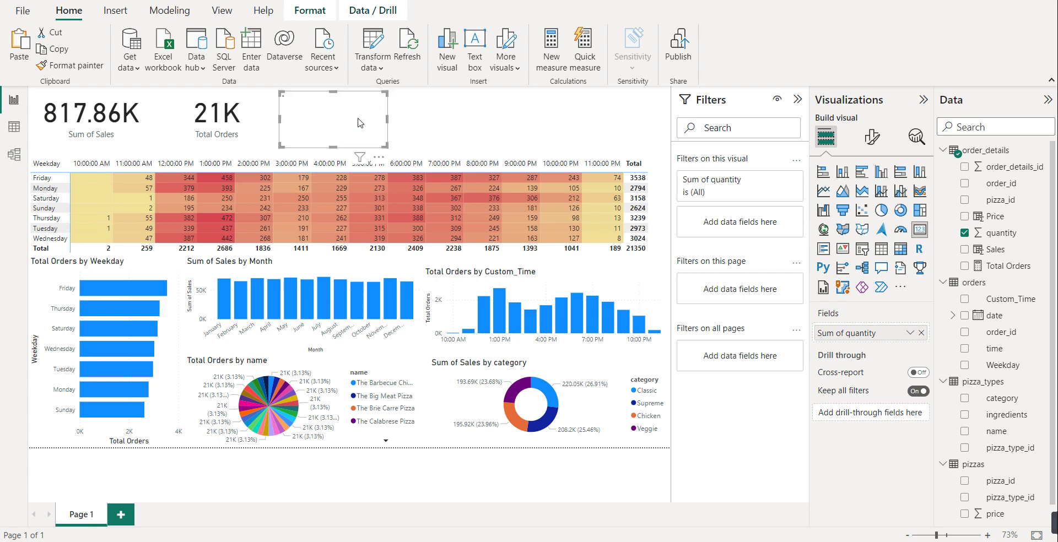
drag(359, 122, 497, 114)
key(ctrl+v)
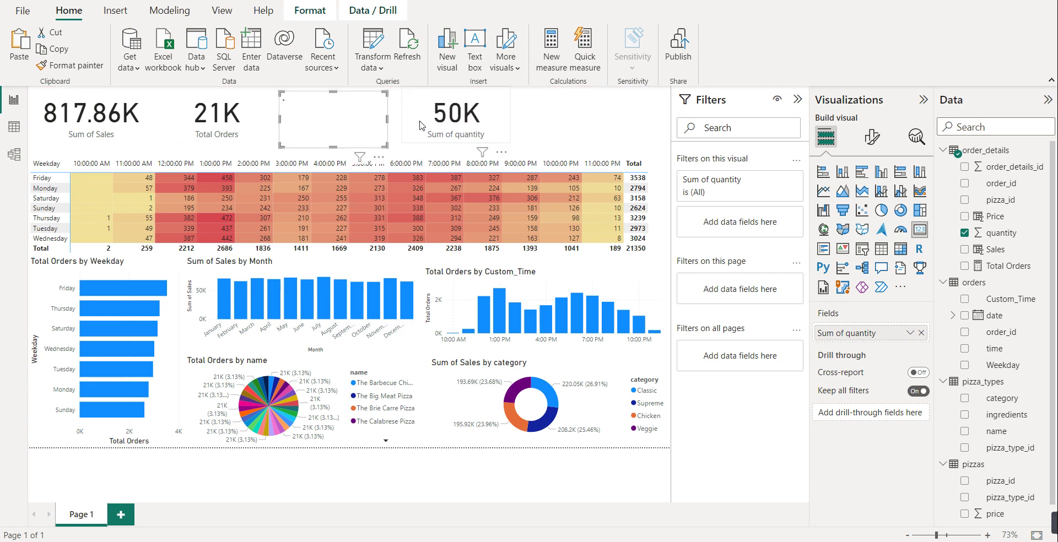
drag(352, 124, 600, 124)
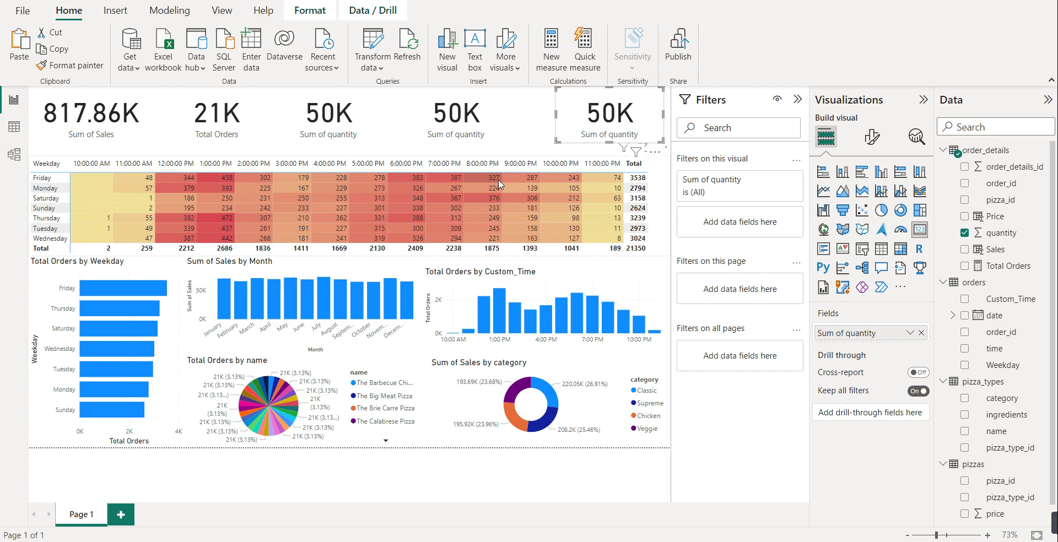
Step: Replace the fourth card's field with category from pizza_types, summarized as Count (Distinct)
mouse_move(498, 179)
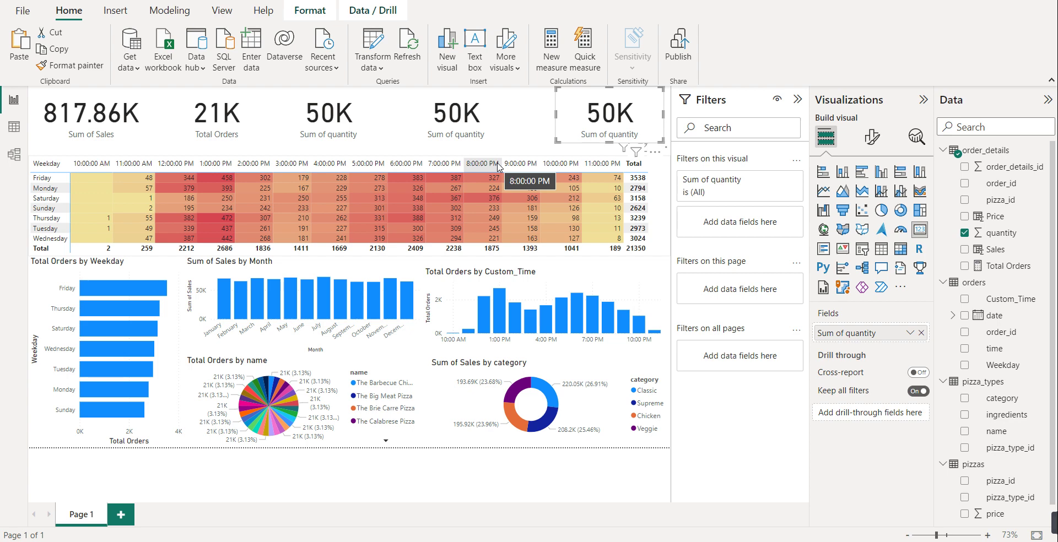
click(463, 120)
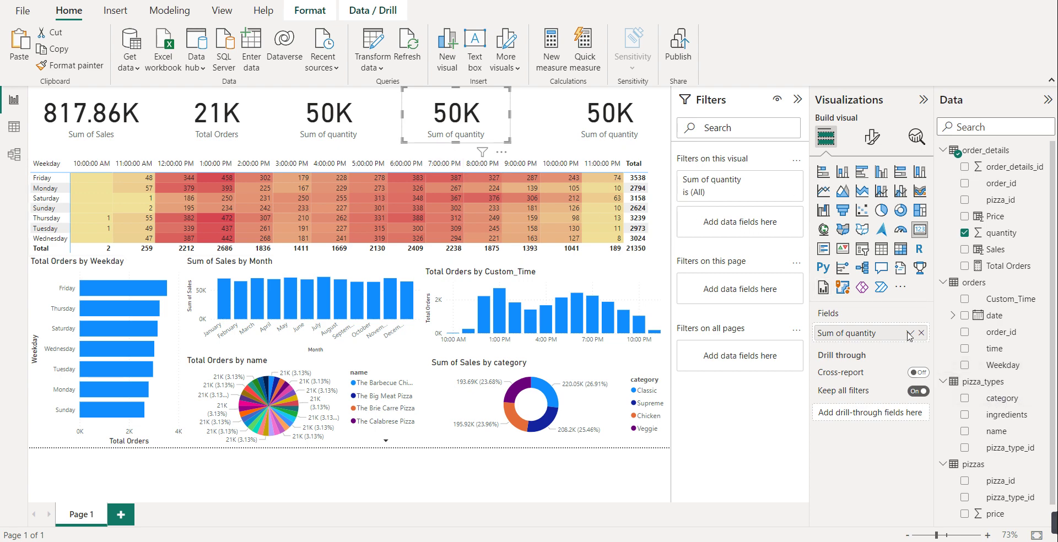
drag(1001, 398, 879, 334)
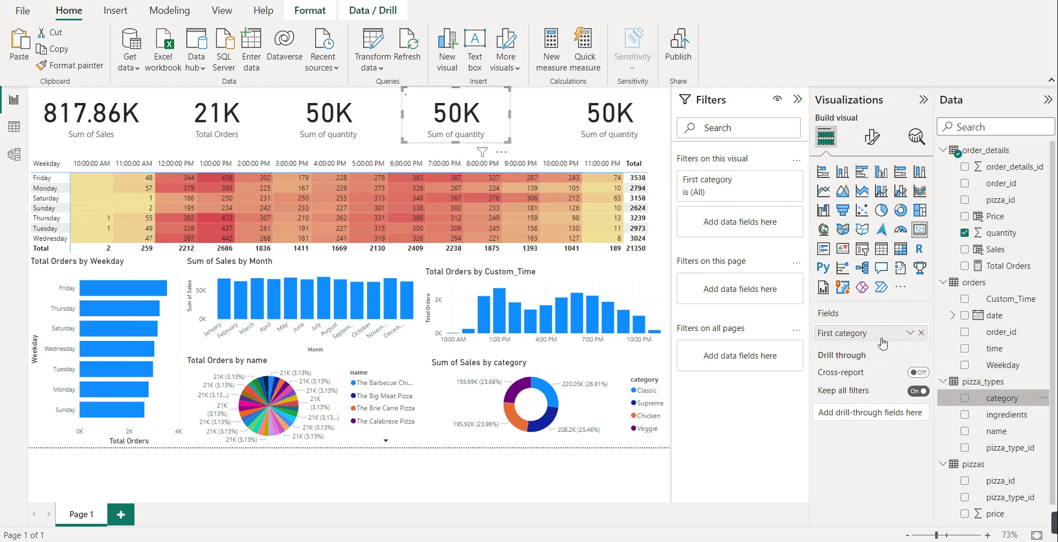
click(910, 334)
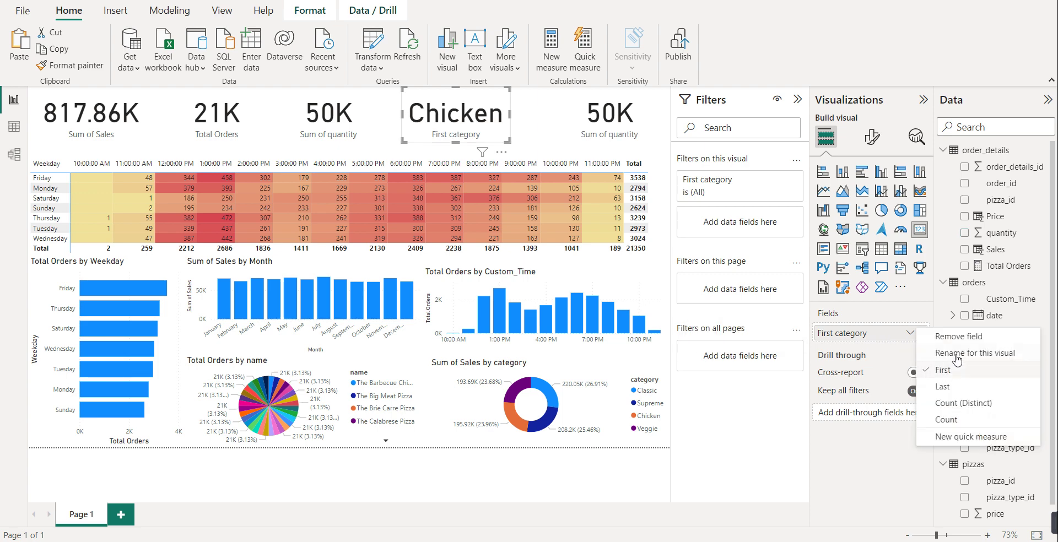
click(963, 408)
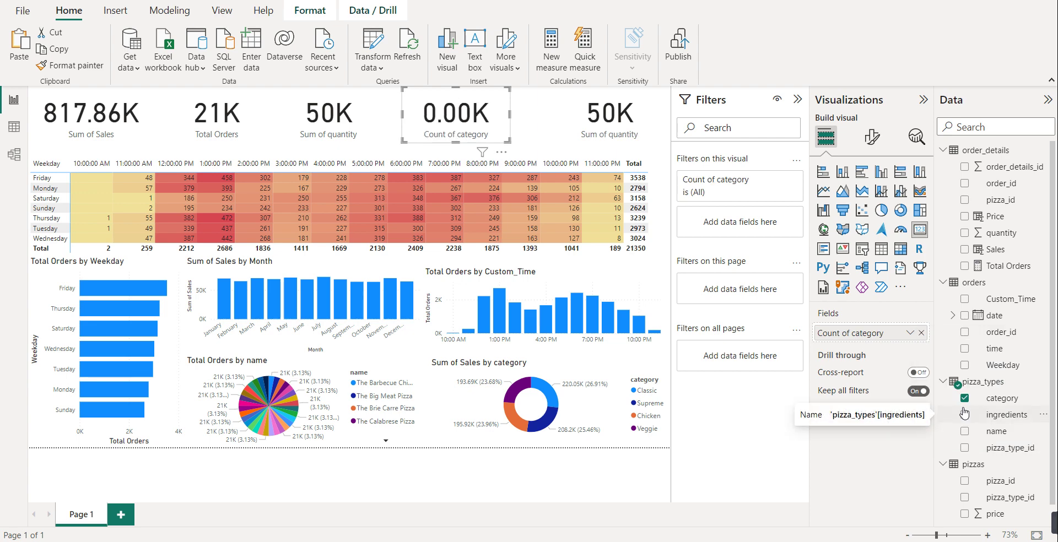
Step: Set the callout value display units of the Count of category card to None
click(872, 136)
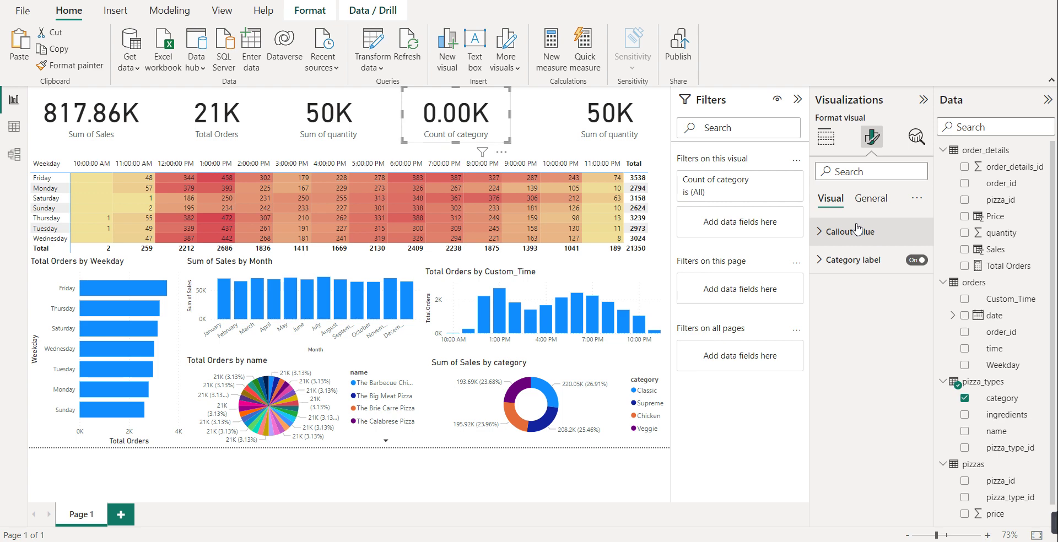
click(856, 230)
click(868, 371)
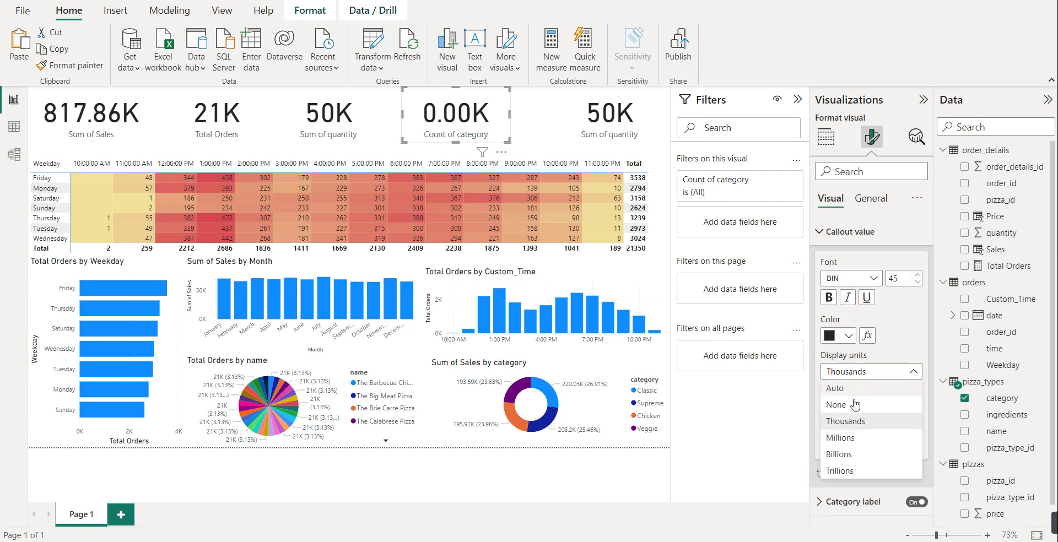
click(862, 404)
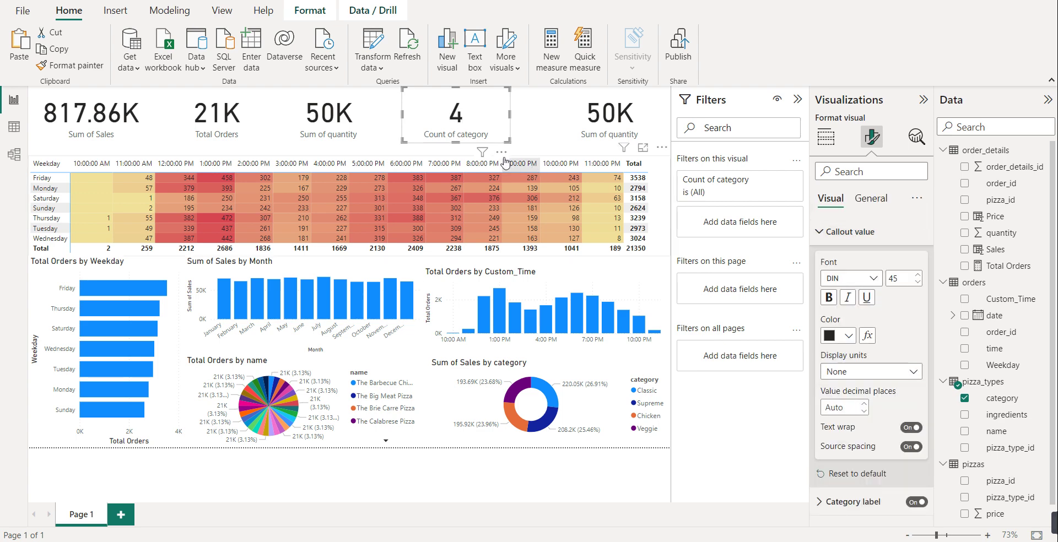
Step: Replace the fifth card's field with name from pizza_types, summarized as Count (Distinct)
click(577, 127)
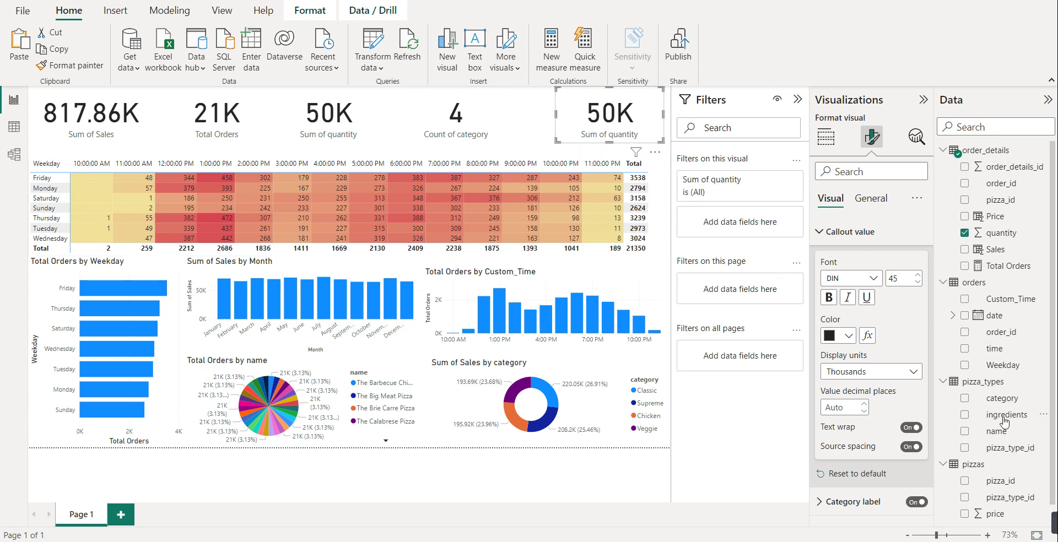
click(826, 138)
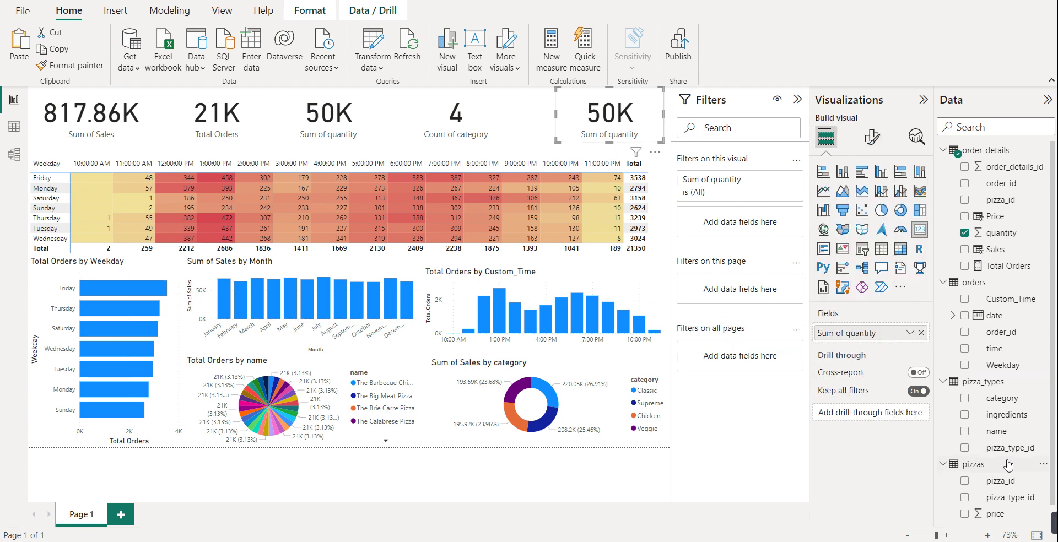
drag(998, 436, 899, 349)
drag(1000, 442, 771, 337)
drag(996, 432, 888, 334)
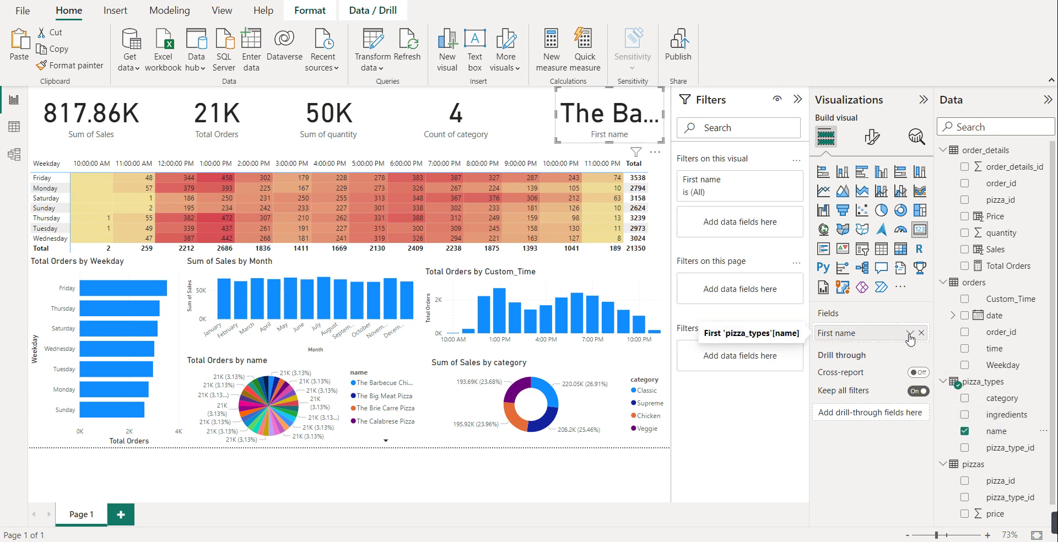
click(910, 333)
click(937, 404)
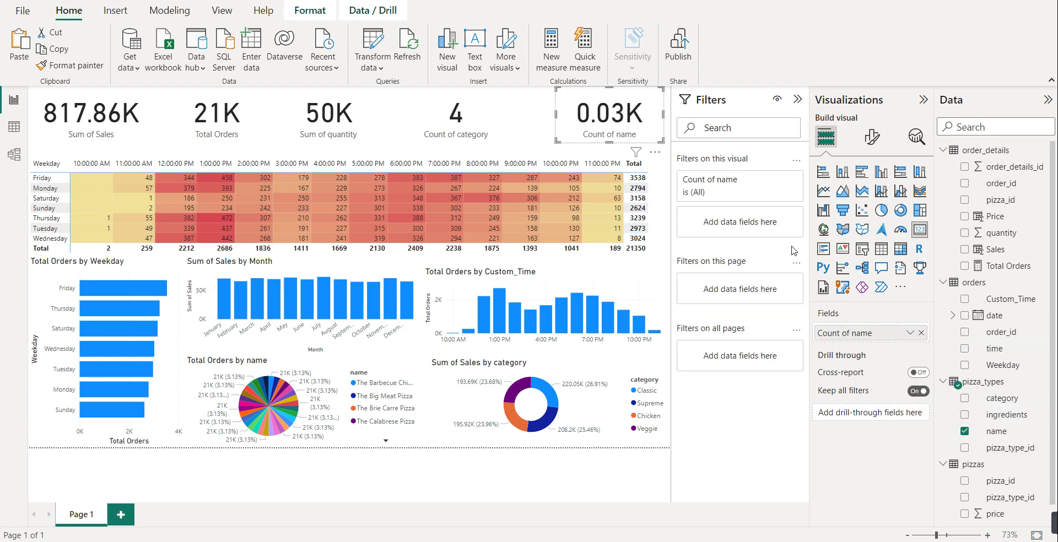
Step: Set the callout value display units of the Count of name card to None
click(872, 136)
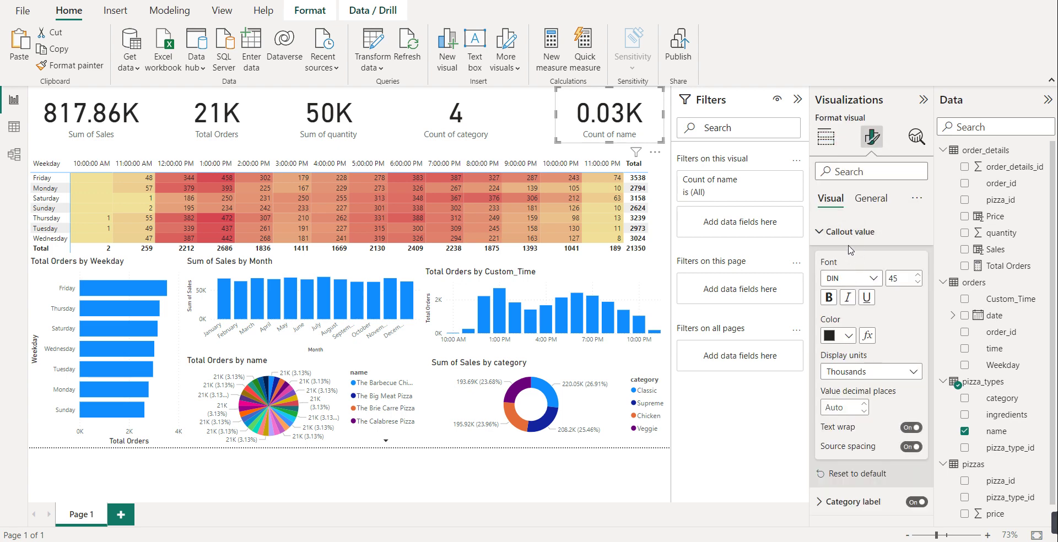
click(870, 199)
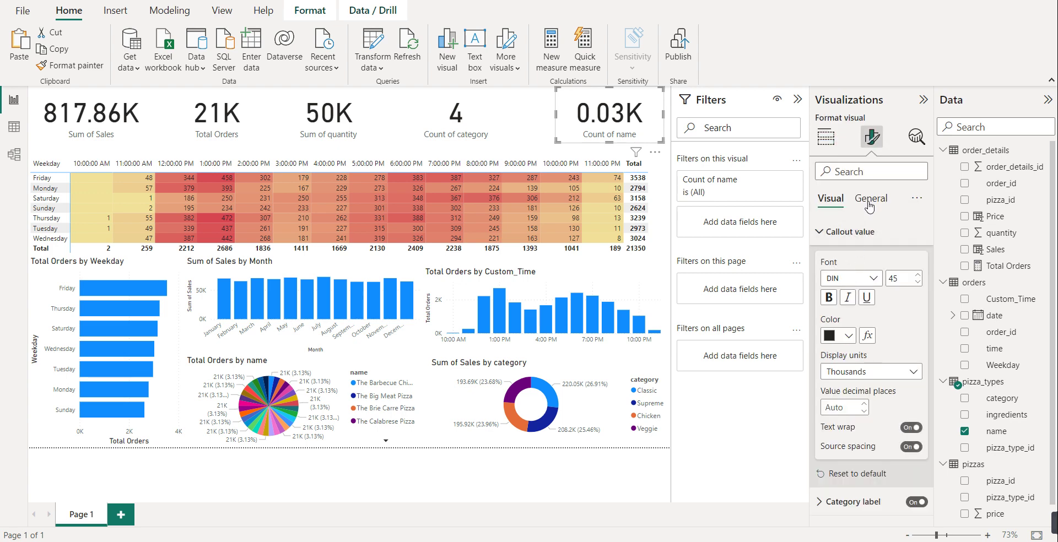
click(838, 200)
click(863, 373)
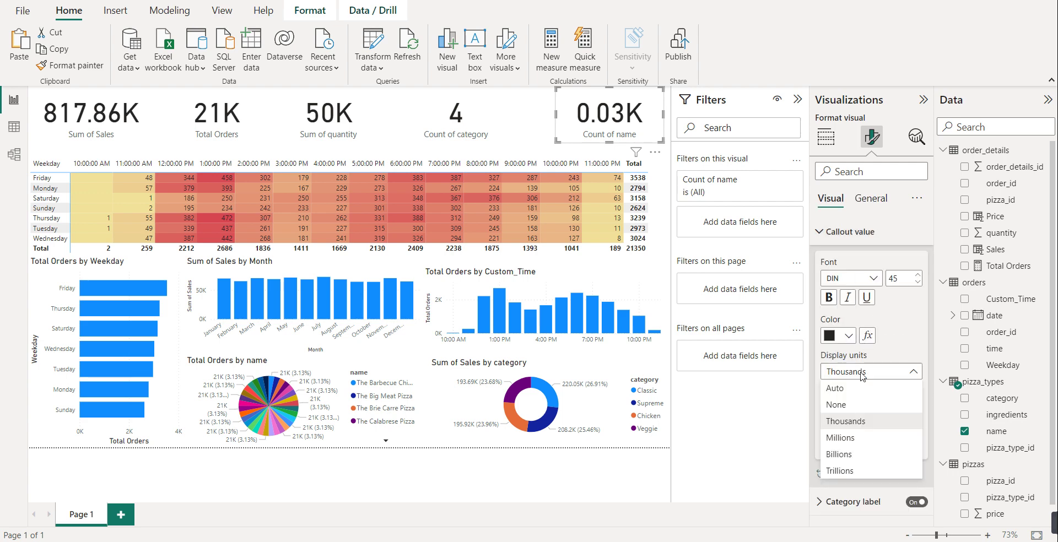
click(843, 406)
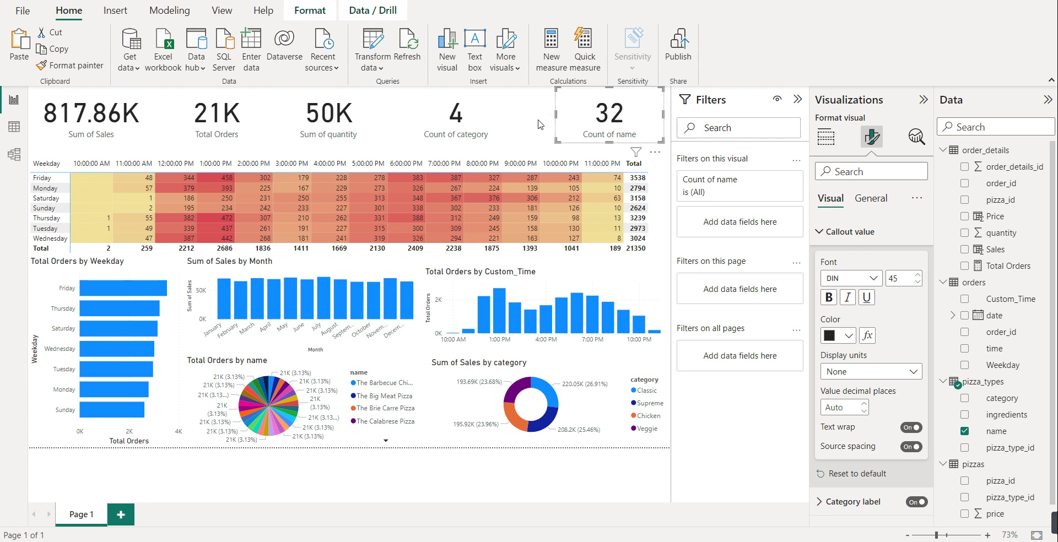
Step: Select all five cards in the top row and distribute them horizontally
click(133, 132)
click(201, 132)
click(128, 131)
ctrl+click(205, 125)
ctrl+click(331, 126)
ctrl+click(475, 128)
ctrl+click(583, 126)
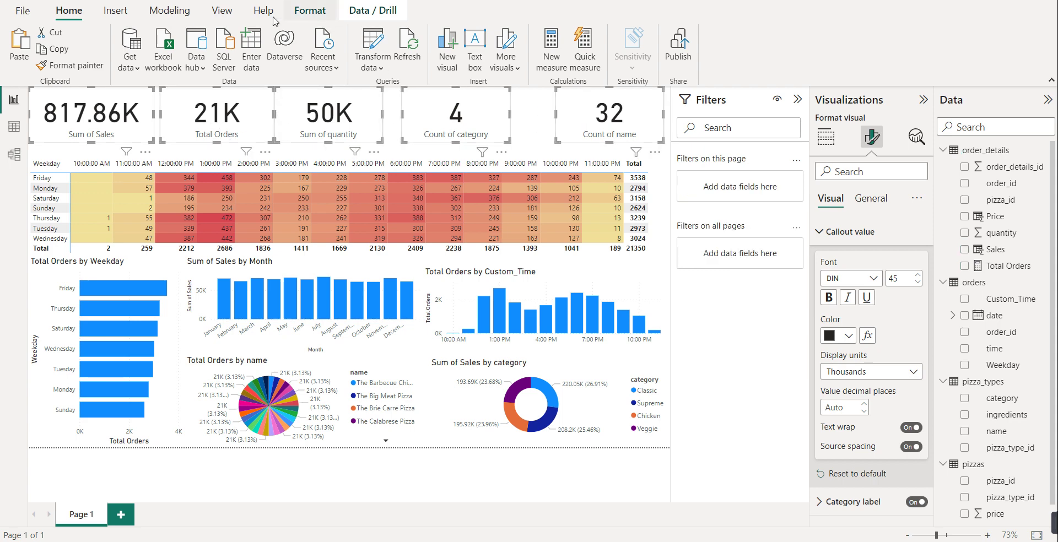
click(318, 11)
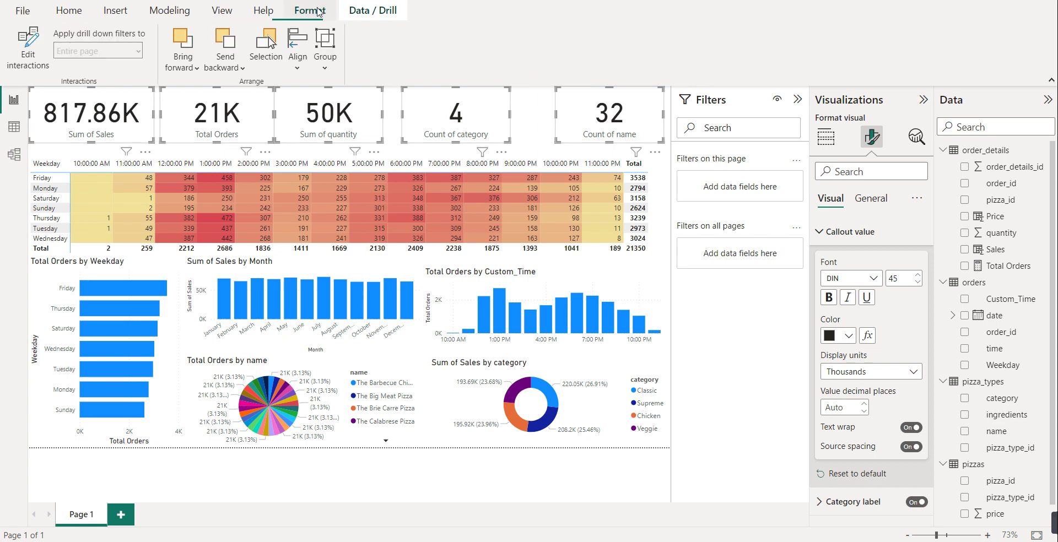
click(302, 70)
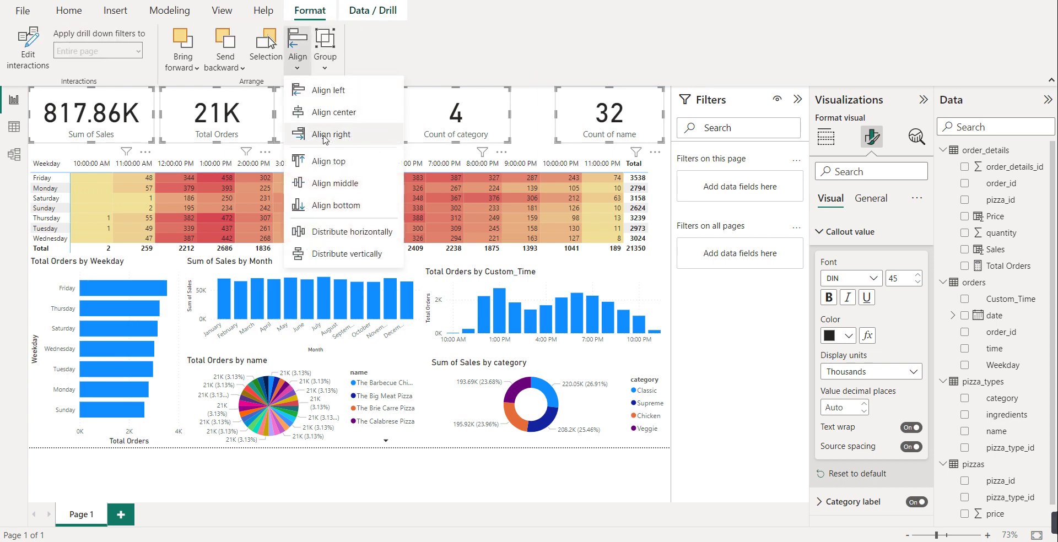
click(345, 230)
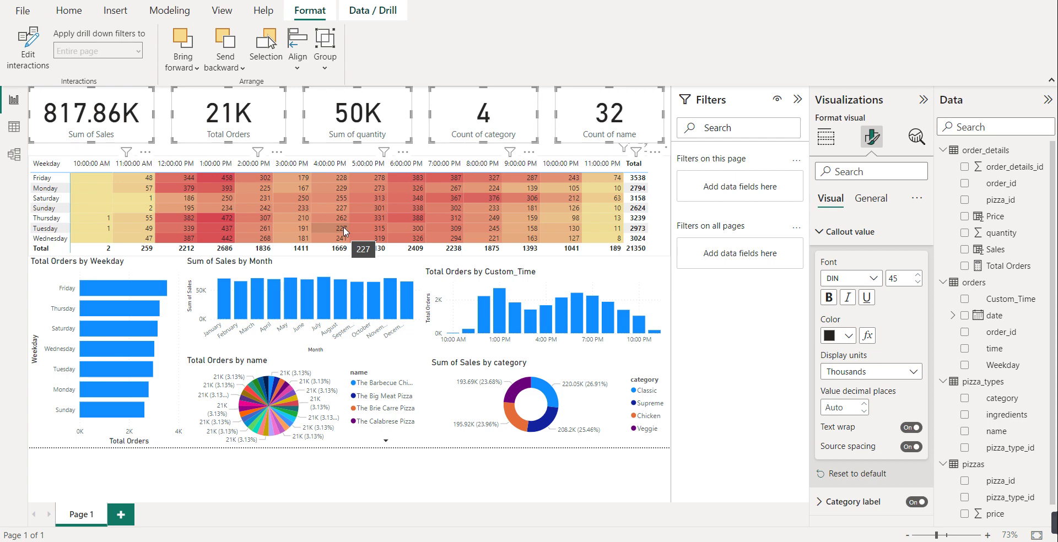
Step: Move the Count of name card flush with the page's right edge and redistribute all five cards horizontally
click(653, 114)
drag(653, 114, 660, 114)
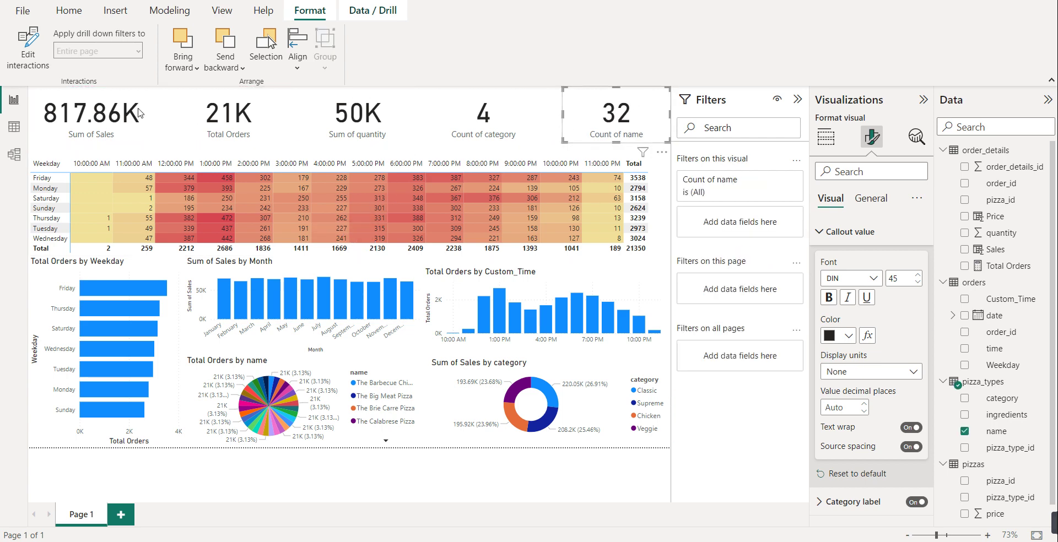
click(153, 124)
ctrl+click(253, 132)
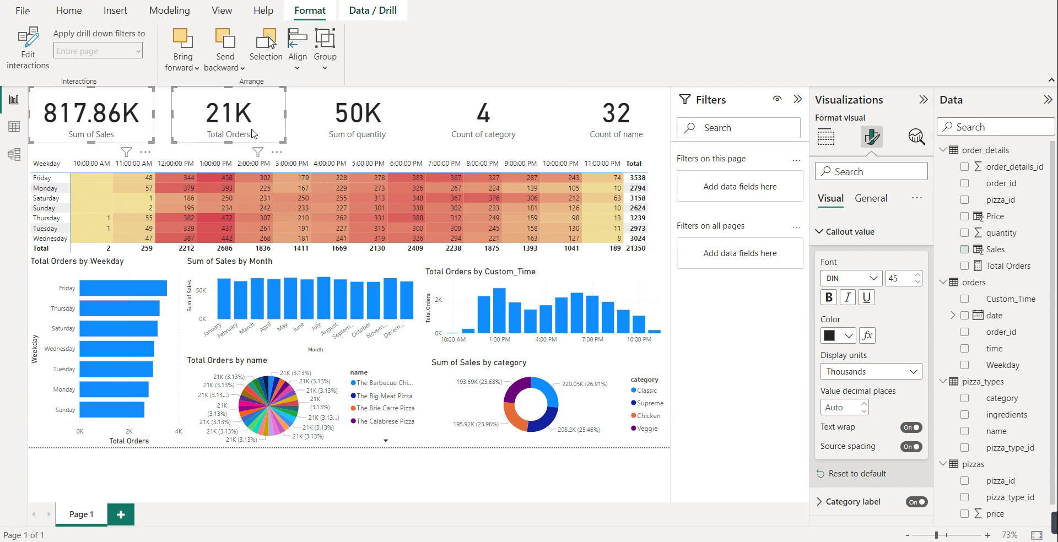
ctrl+click(334, 136)
ctrl+click(467, 126)
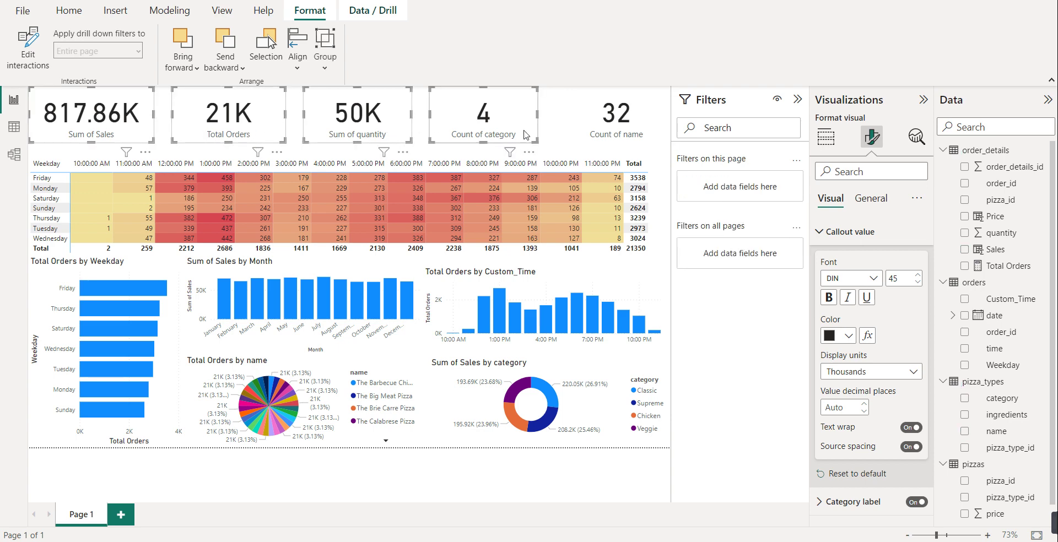
ctrl+click(571, 132)
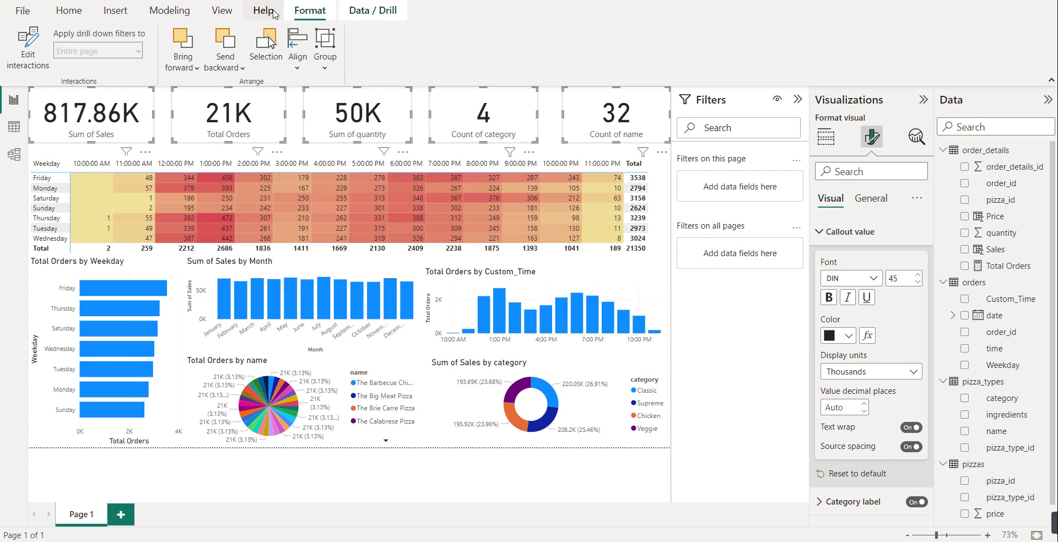
click(296, 69)
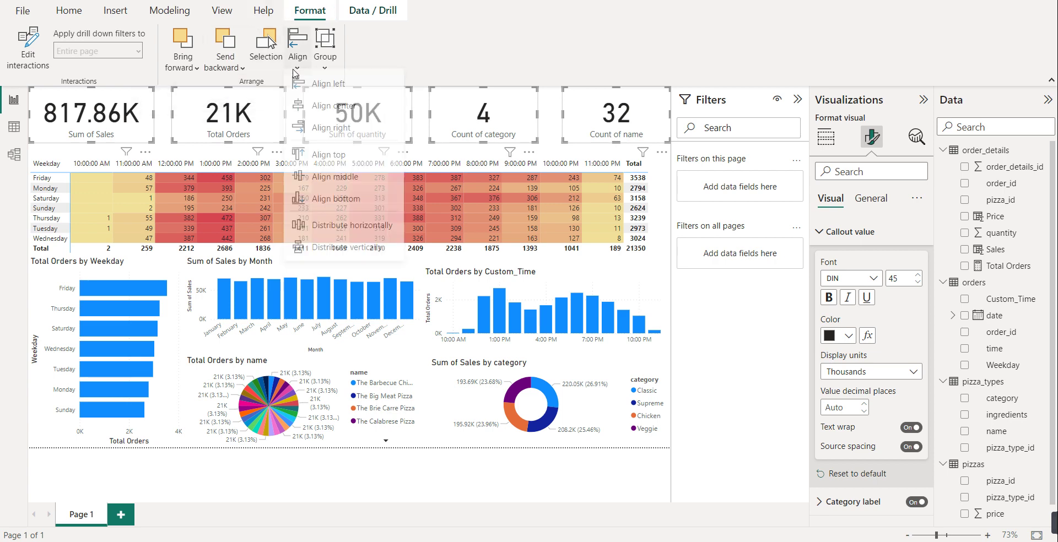
click(333, 232)
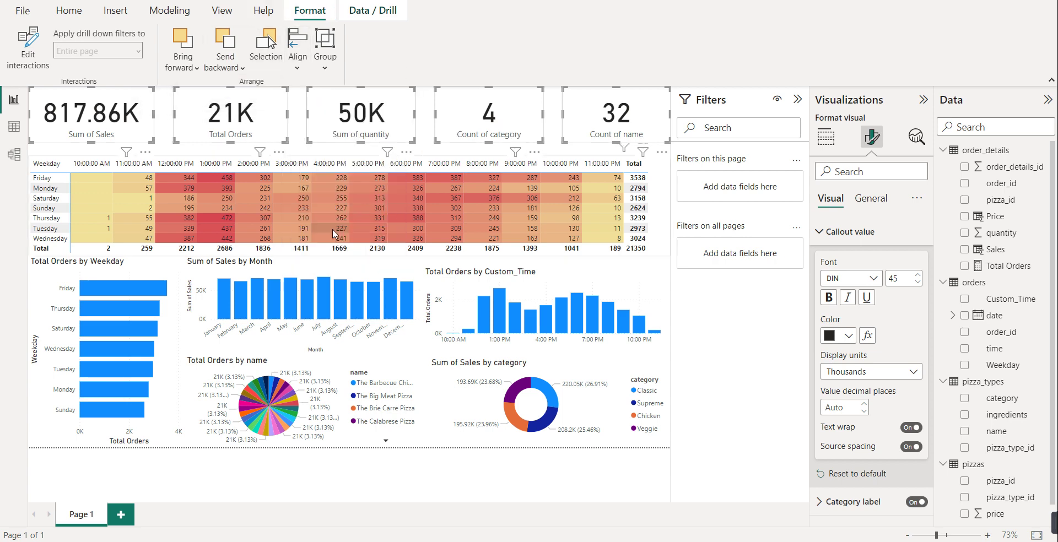
Step: Set the background color of all five selected KPI cards to the lighter gold theme shade
click(870, 199)
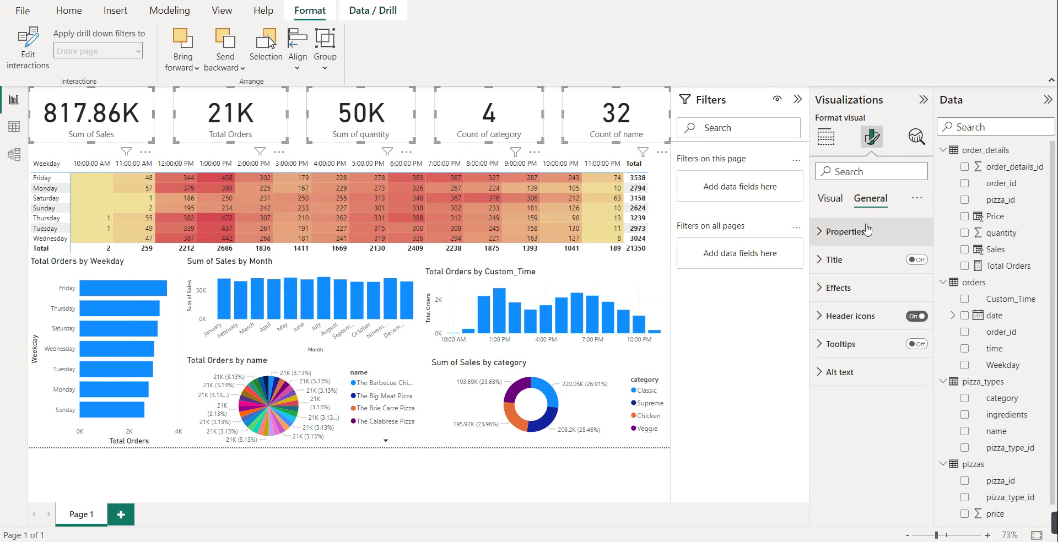
click(839, 289)
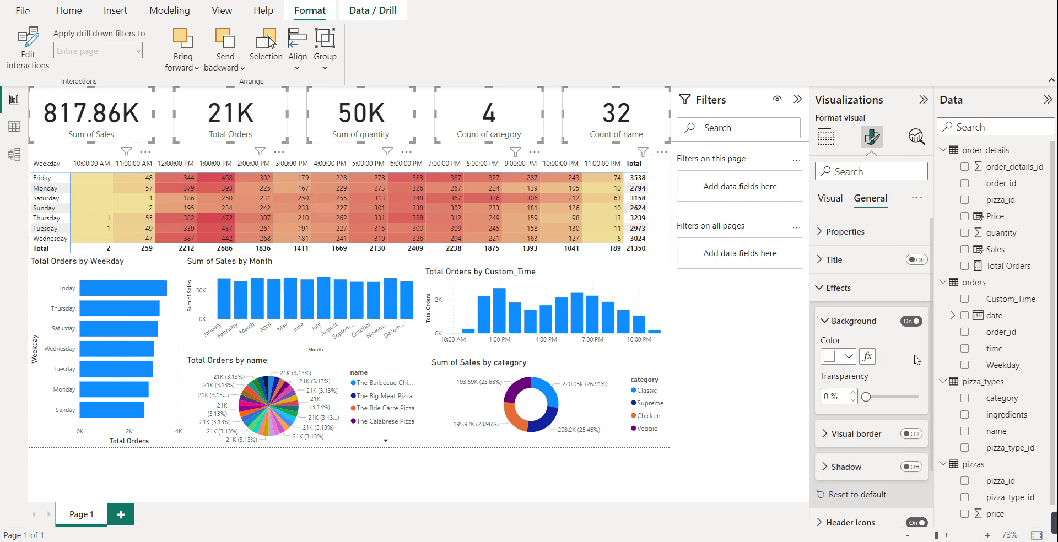
click(847, 357)
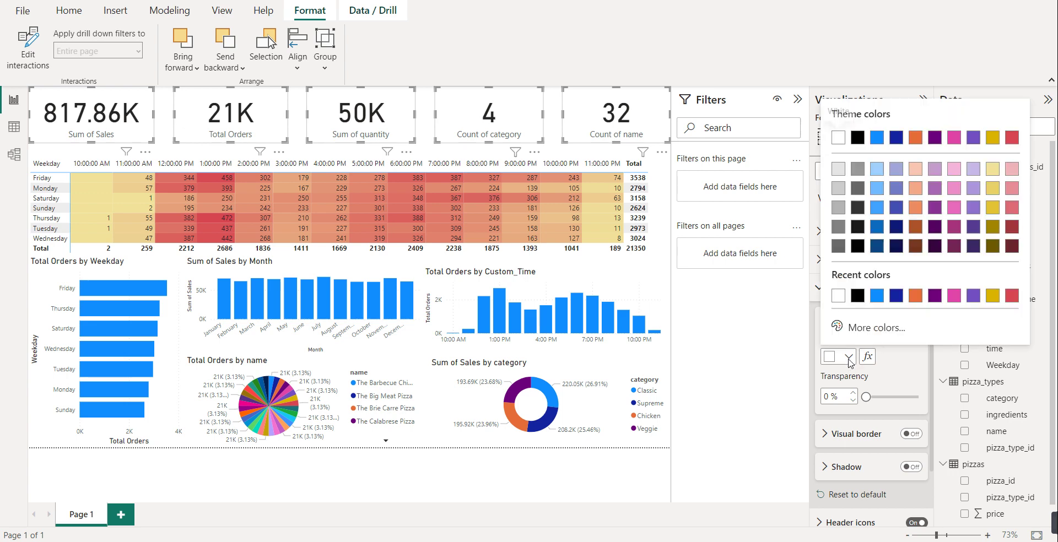
click(992, 208)
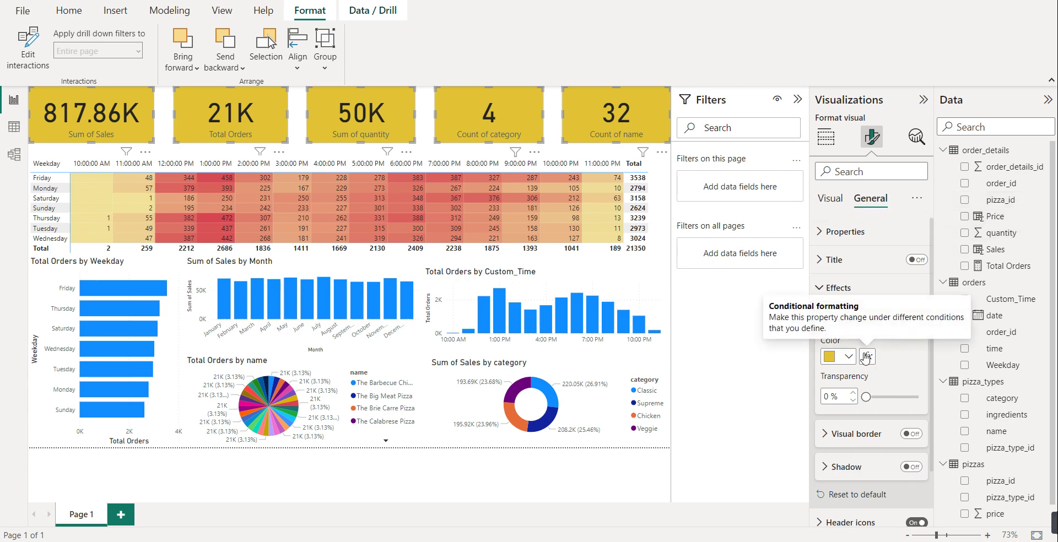
click(830, 268)
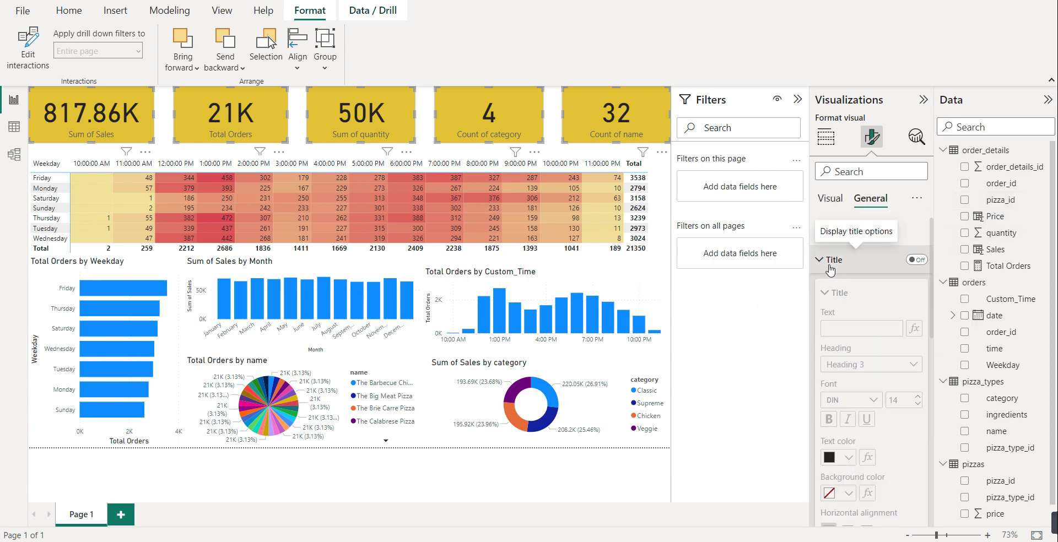
click(831, 265)
click(846, 297)
click(846, 295)
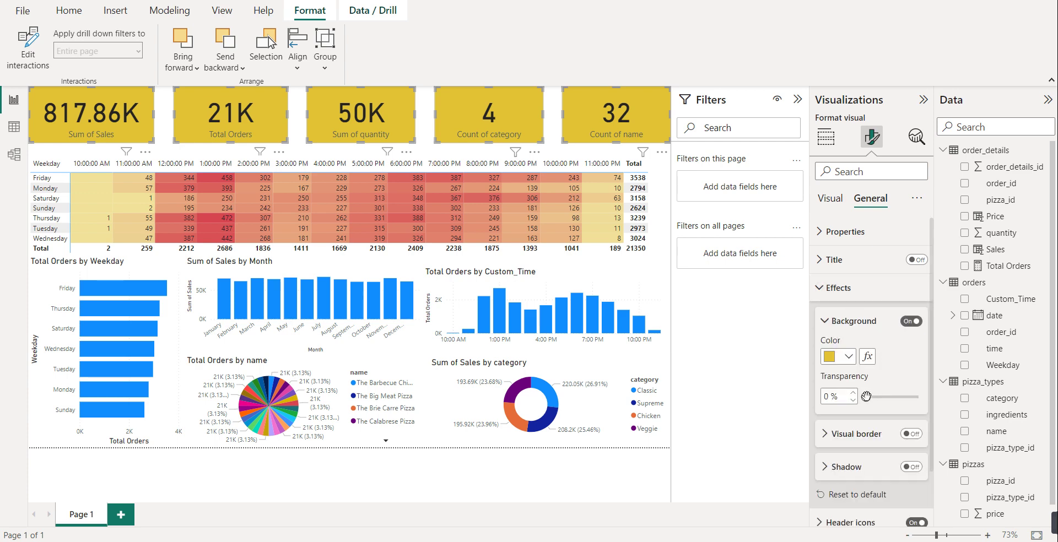
mouse_move(867, 397)
mouse_down()
mouse_move(885, 397)
mouse_move(865, 396)
mouse_up()
Step: Turn on a dark blue visual border for the five cards with 21 px rounded corners, and deselect them
click(911, 433)
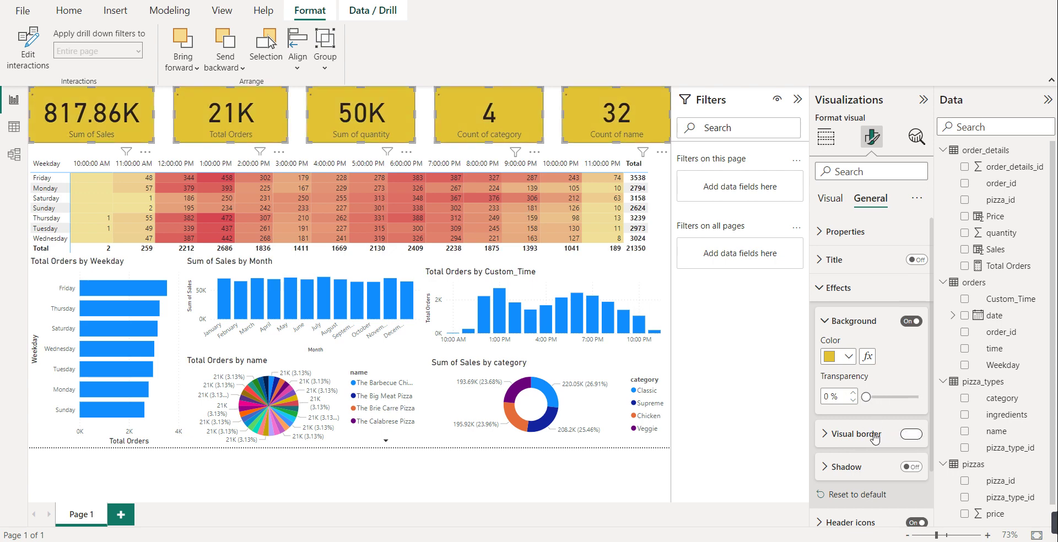
click(863, 436)
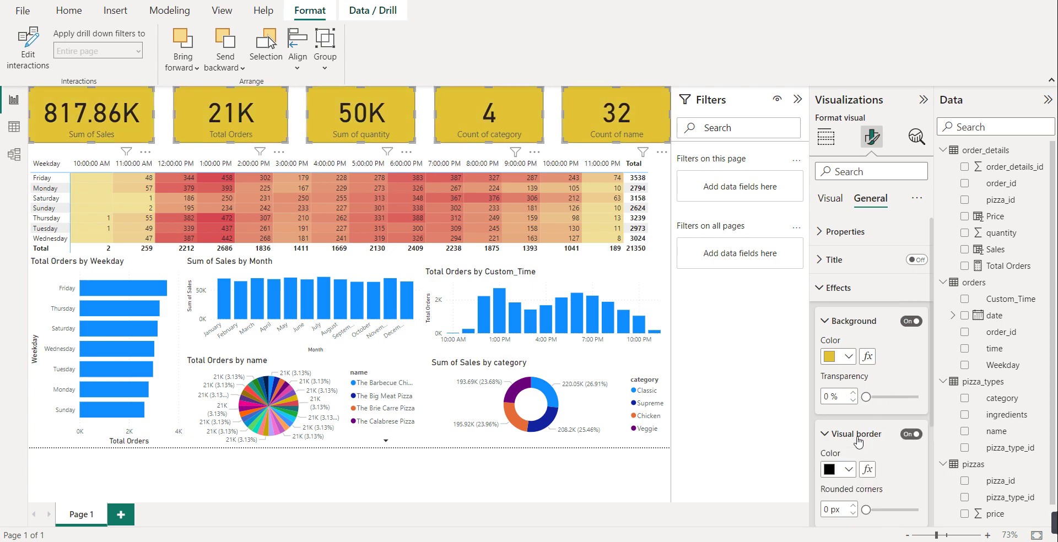
click(847, 470)
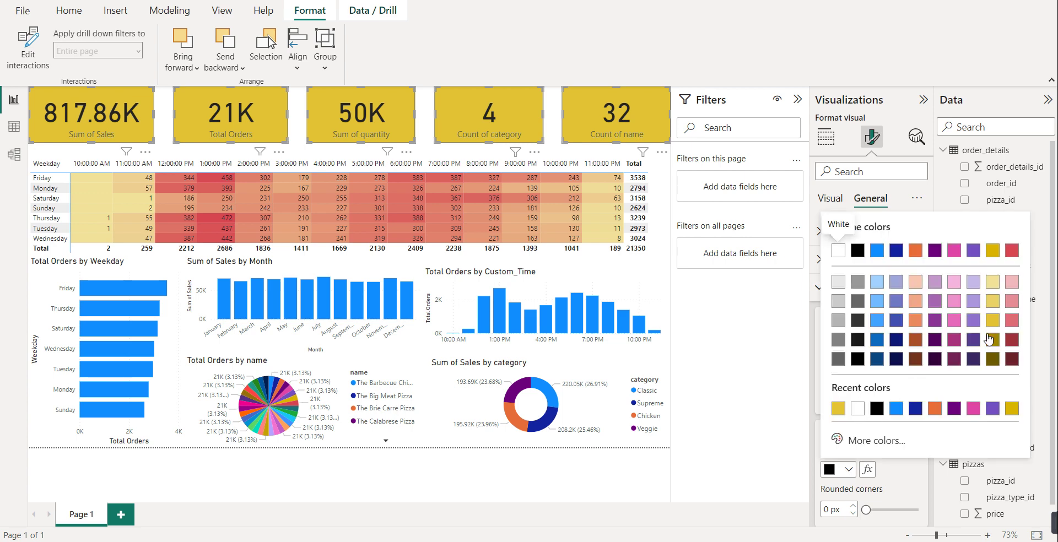
click(896, 341)
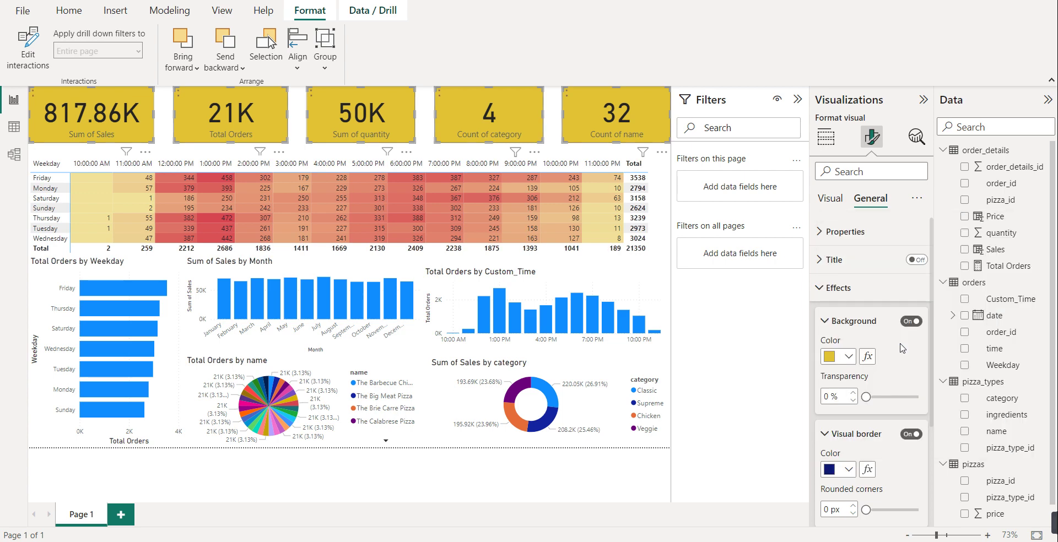
drag(866, 510, 904, 527)
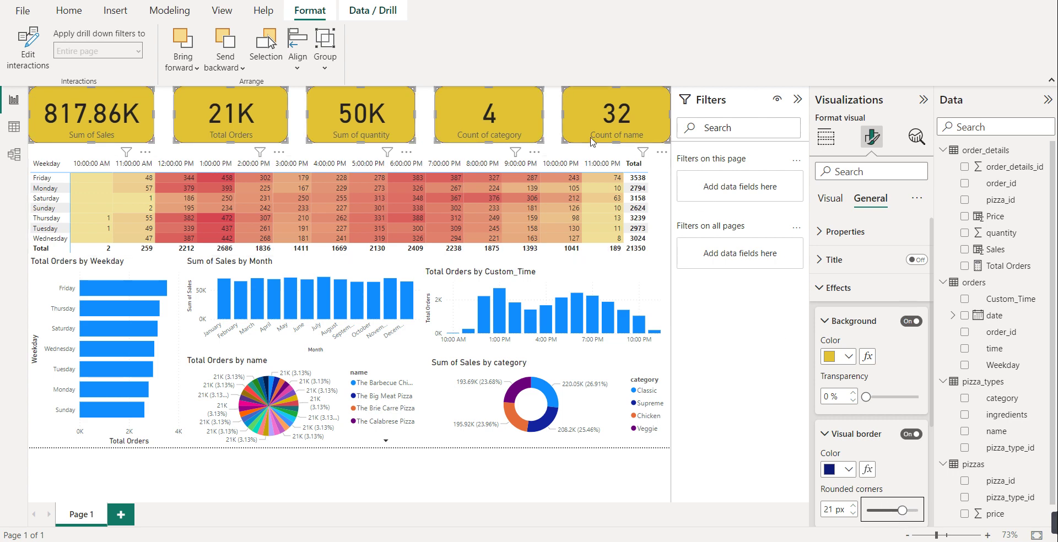
click(555, 146)
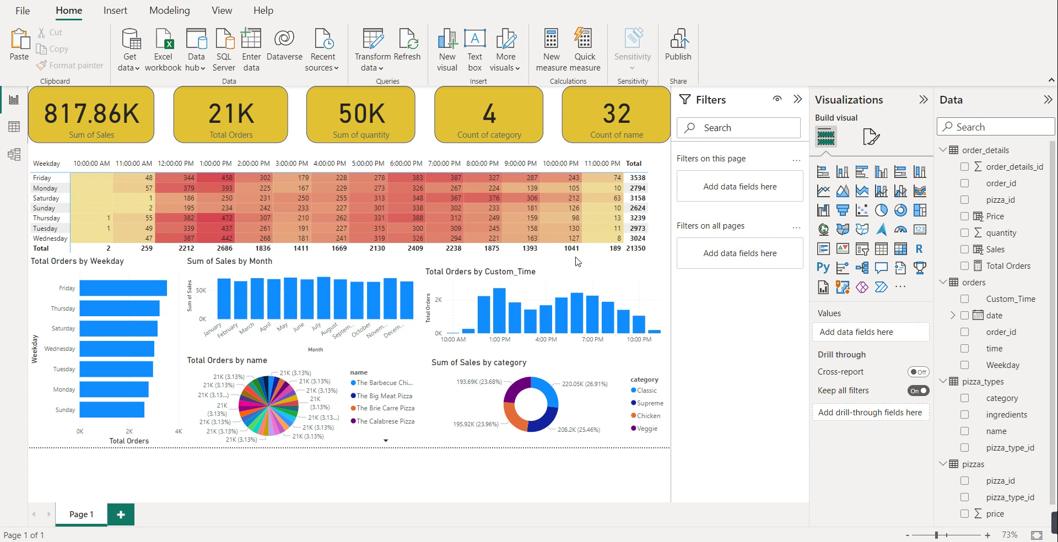
Step: Nudge the weekday-by-hour matrix slightly upward toward the row of cards
click(537, 253)
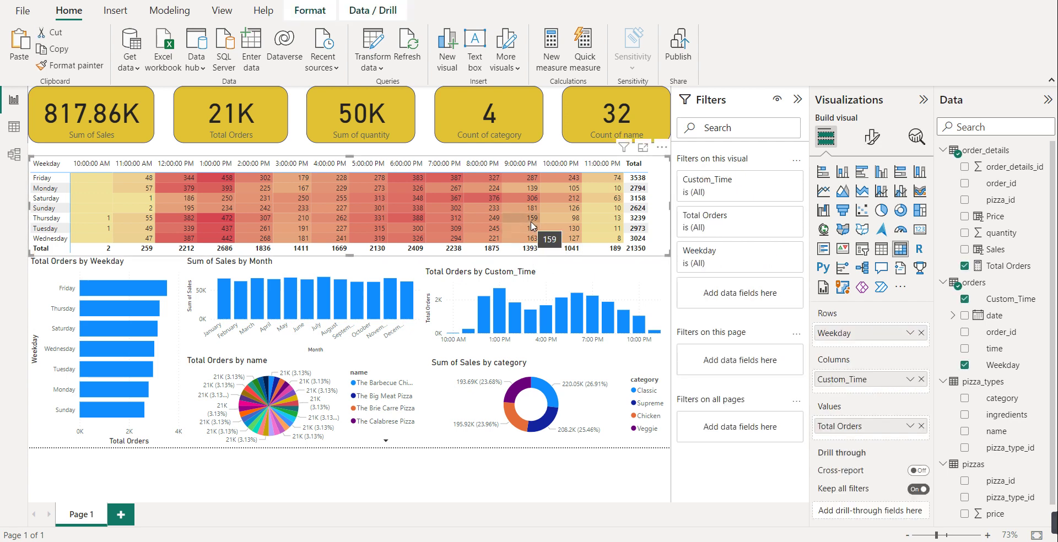
key(Up)
key(Up)
key(Up)
key(Up)
key(Up)
key(Up)
key(Up)
key(Up)
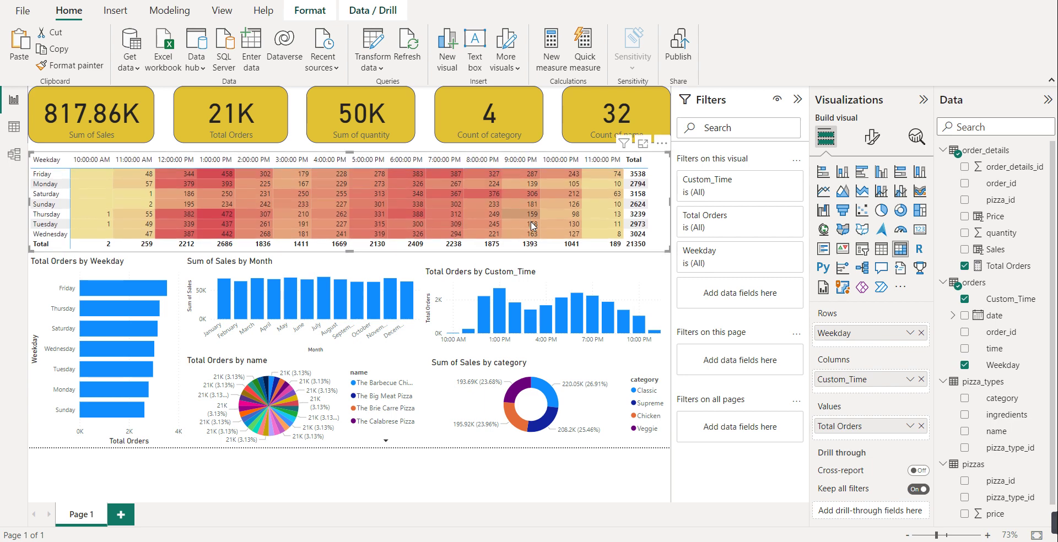
key(Up)
key(Up)
key(Up)
key(Up)
key(Up)
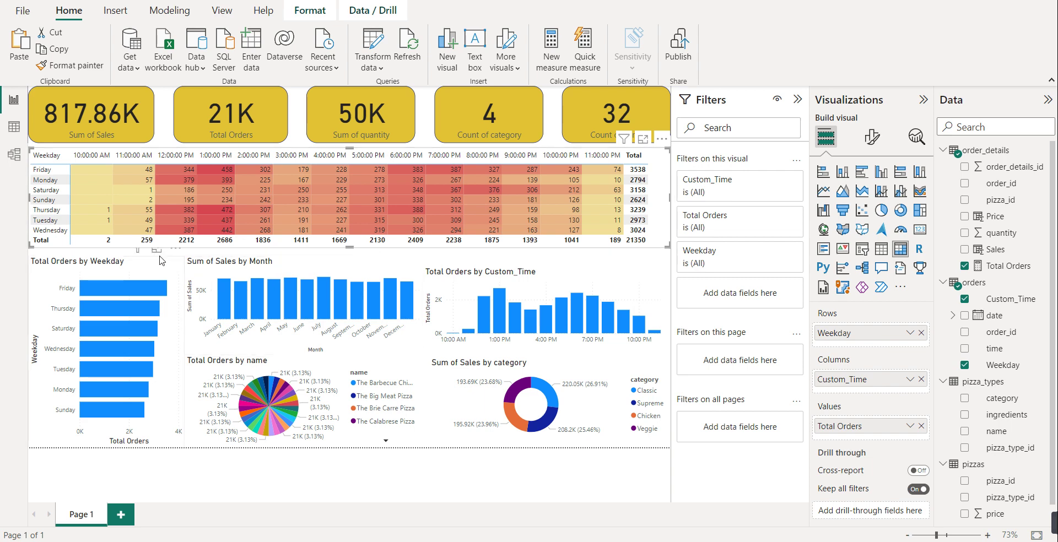
Step: Make the Y-axis values of the Total Orders by Weekday chart bold and black
click(124, 274)
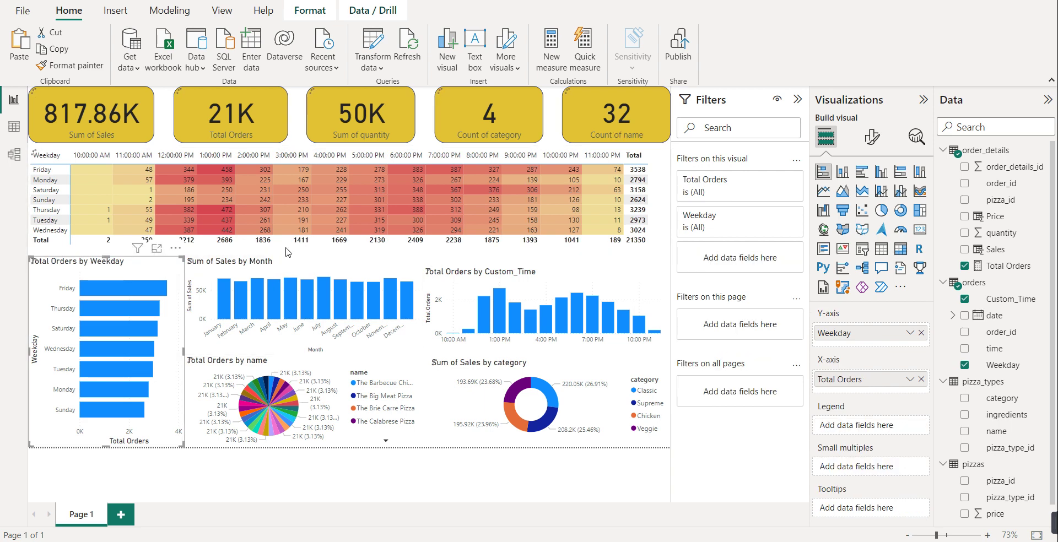
click(873, 137)
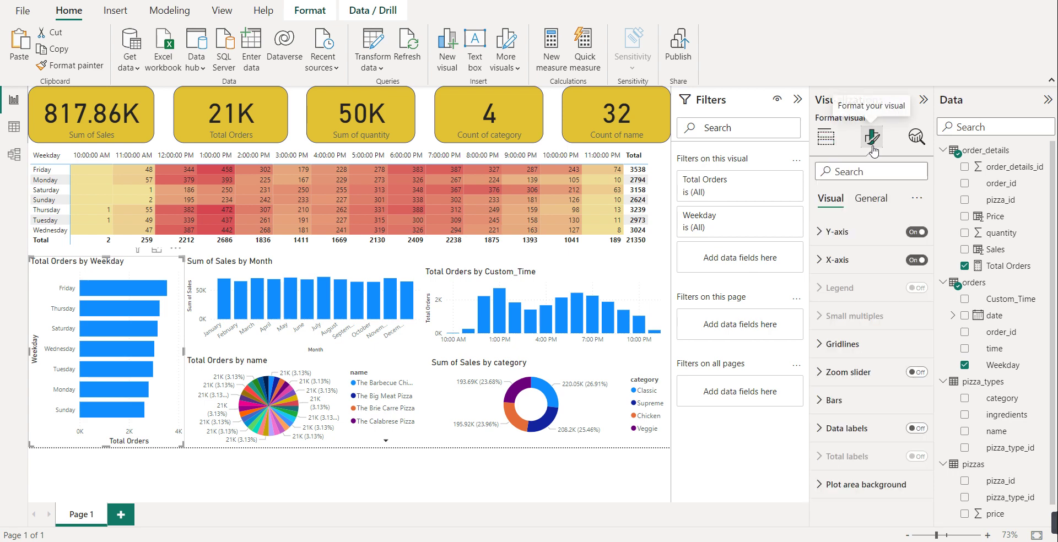
click(865, 239)
click(828, 319)
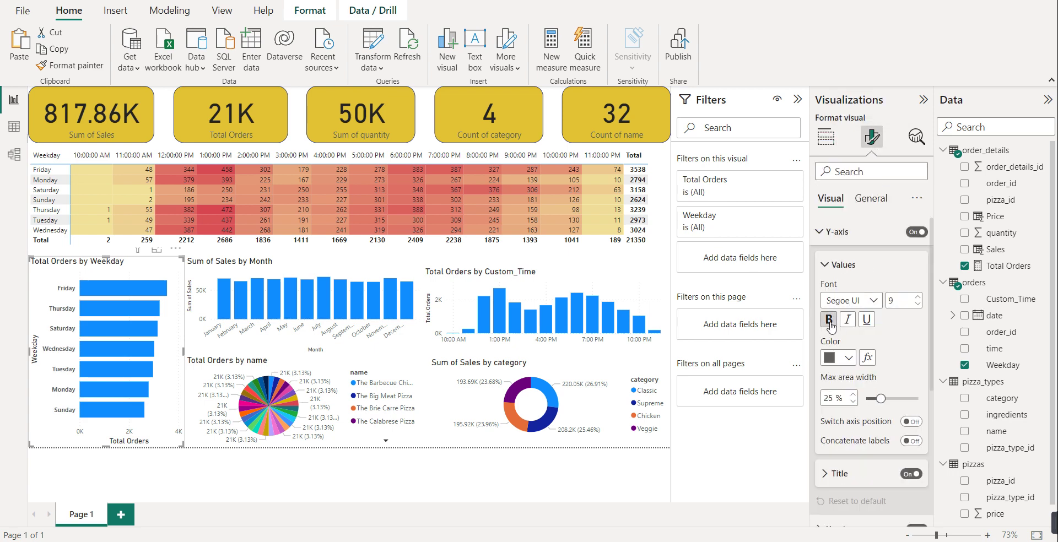
click(850, 359)
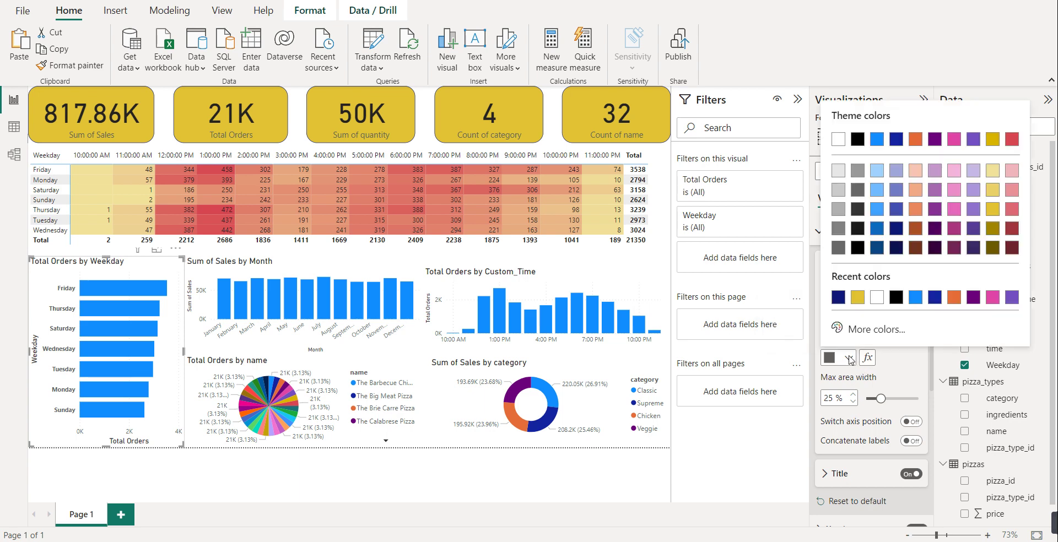
click(858, 228)
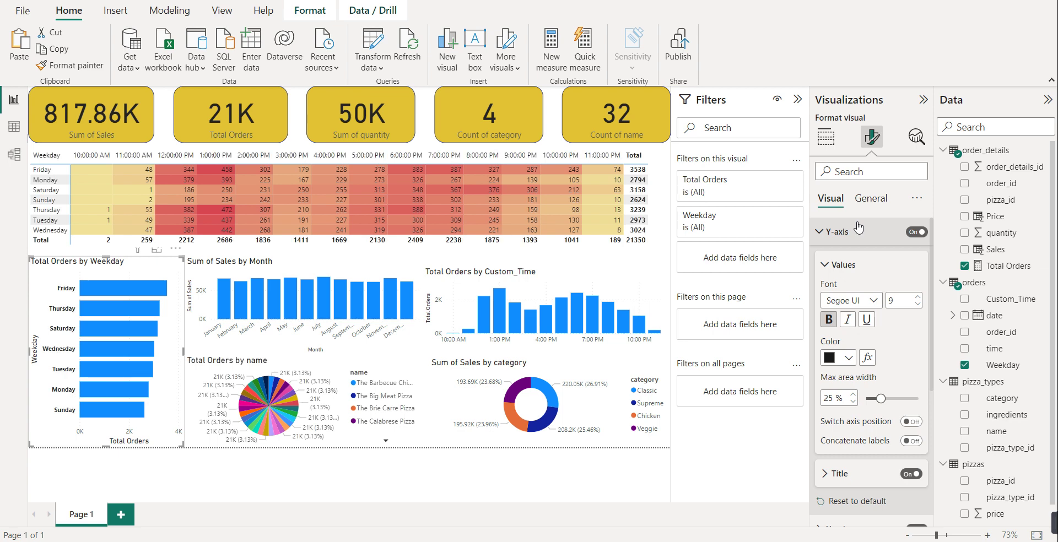
Step: Make the Y-axis title of the Total Orders by Weekday chart bold
click(831, 265)
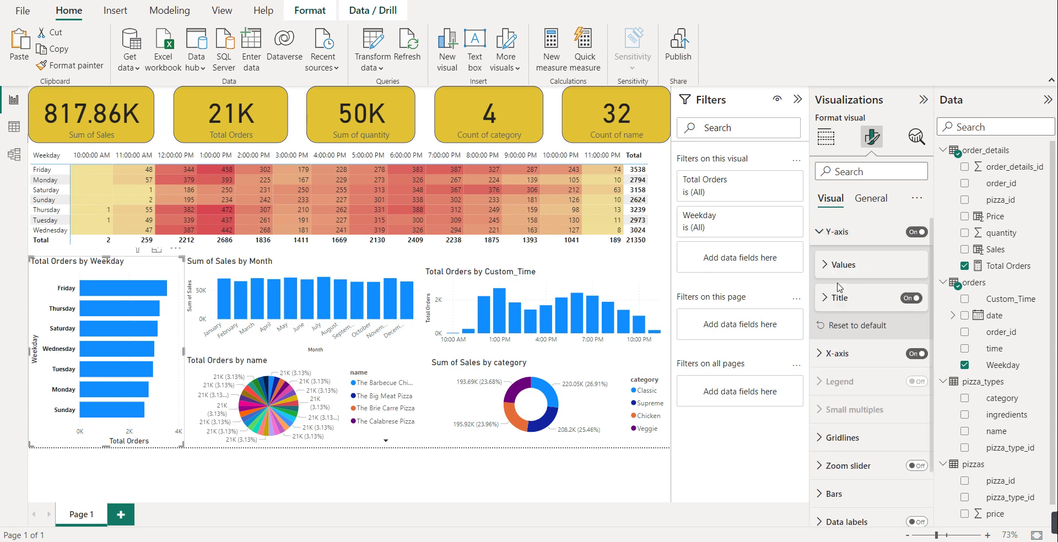
click(841, 298)
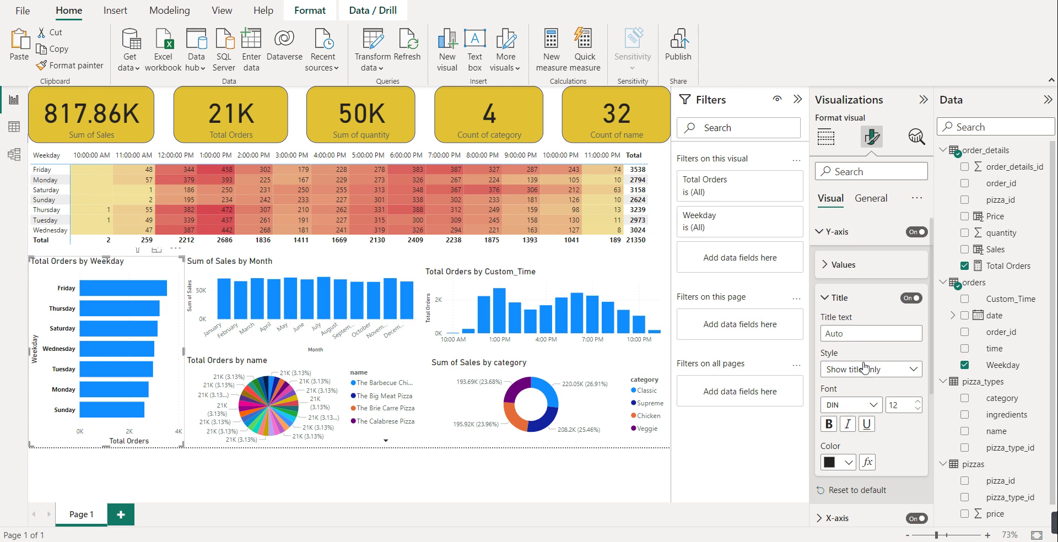
click(830, 425)
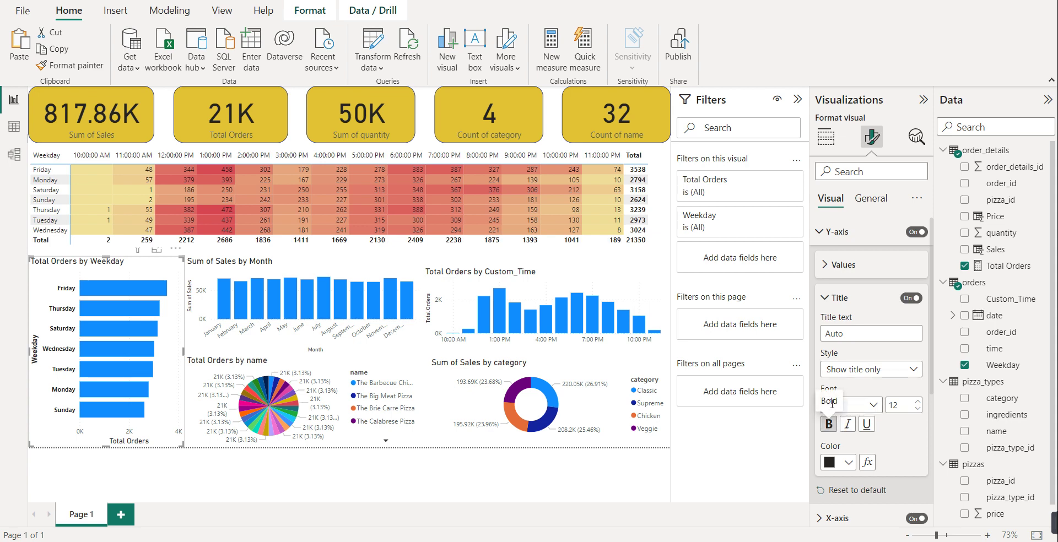
click(843, 298)
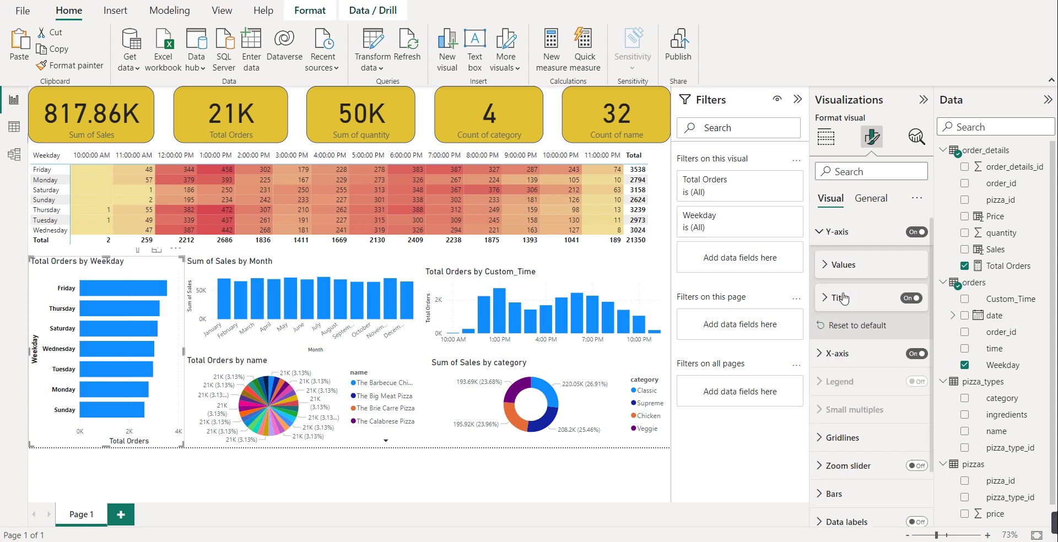
Step: Make the X-axis values of the Total Orders by Weekday chart bold and black
click(843, 353)
scroll(880, 421, down, 3)
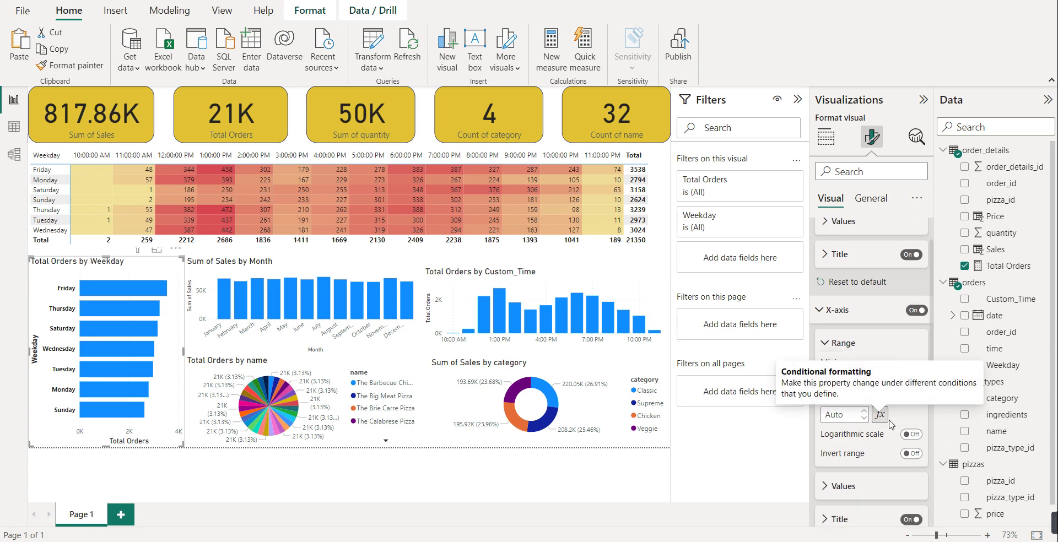
click(843, 437)
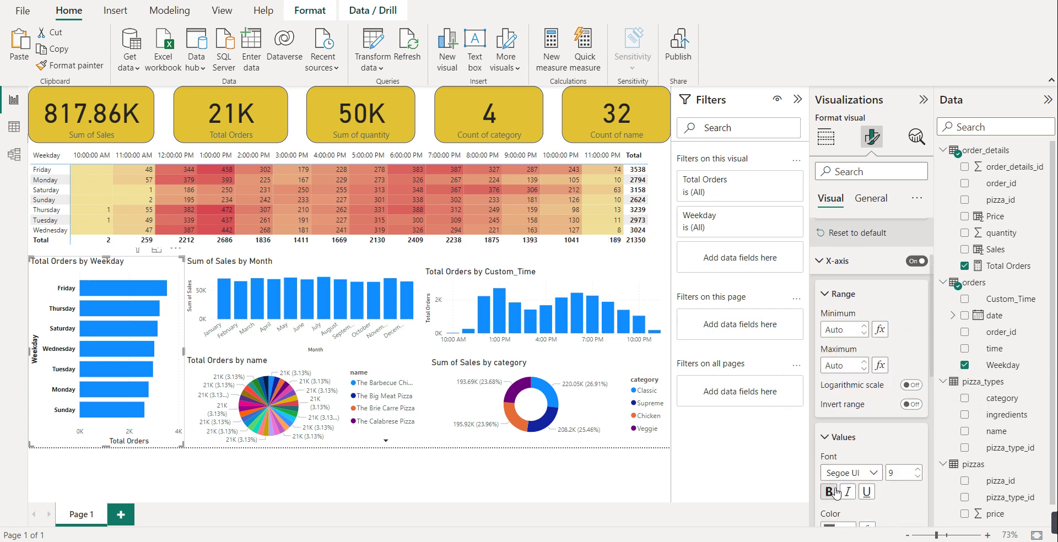
scroll(856, 475, down, 1)
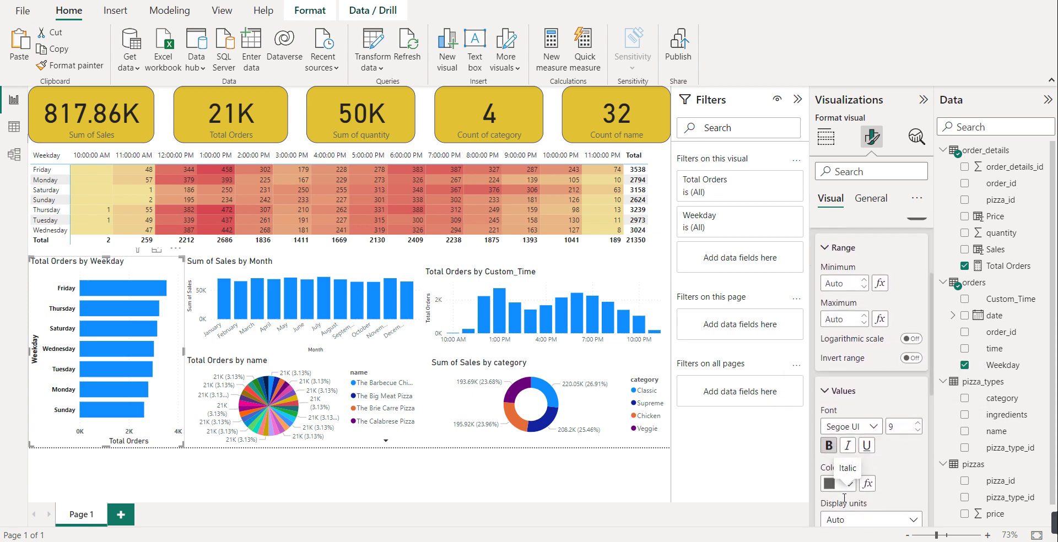
click(840, 483)
click(858, 375)
scroll(896, 474, up, 5)
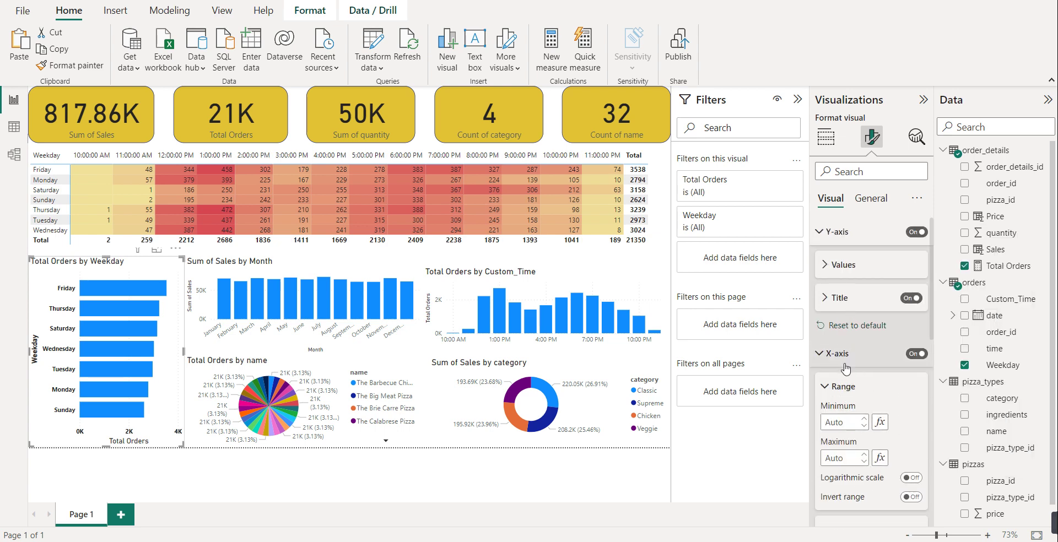
Step: Make the X-axis title of the Total Orders by Weekday chart bold
drag(932, 338, 932, 497)
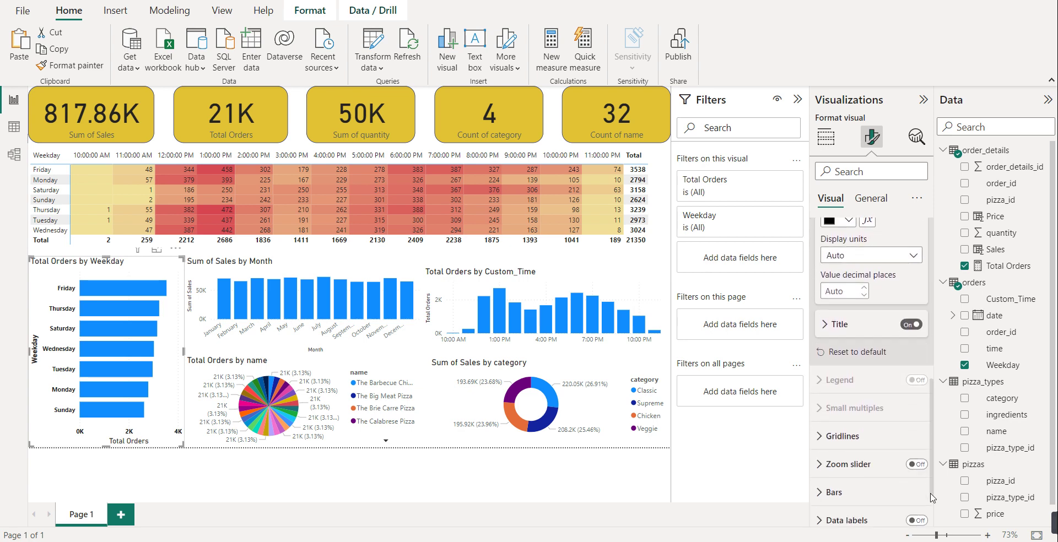
click(854, 331)
click(843, 490)
click(841, 485)
click(828, 451)
Step: Set the default bar color of the Total Orders by Weekday chart to light orange
drag(932, 437, 934, 506)
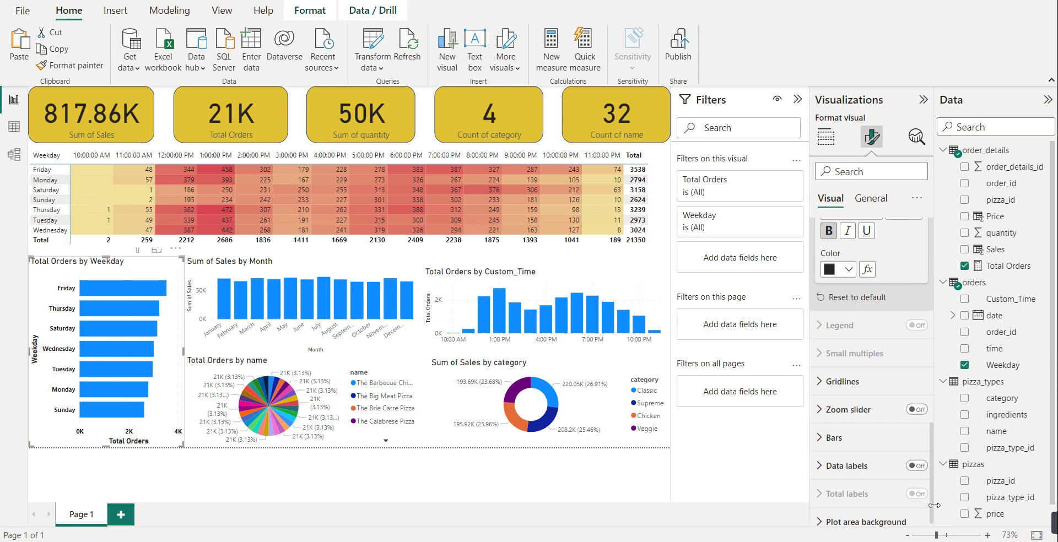
click(825, 439)
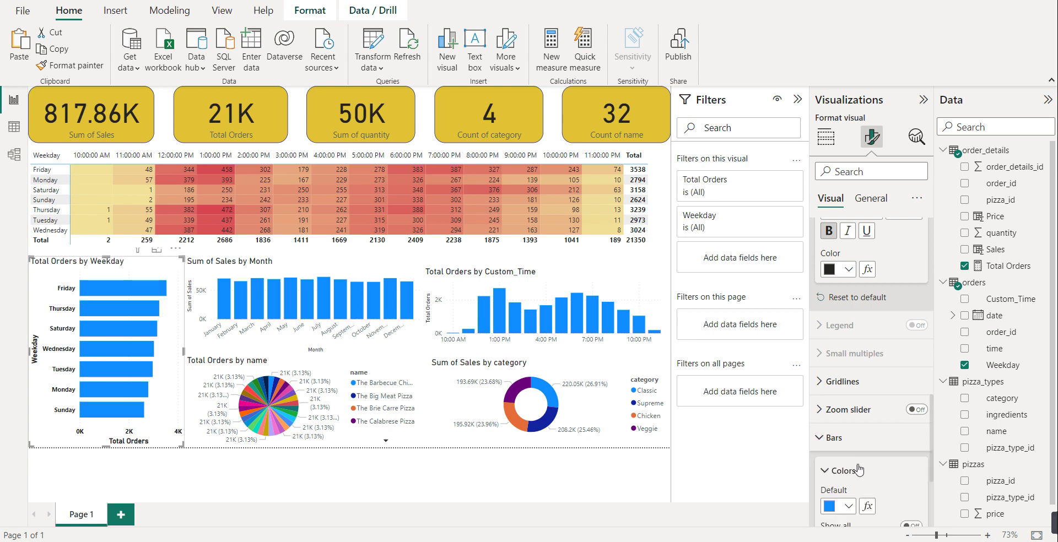
scroll(857, 468, down, 3)
click(868, 369)
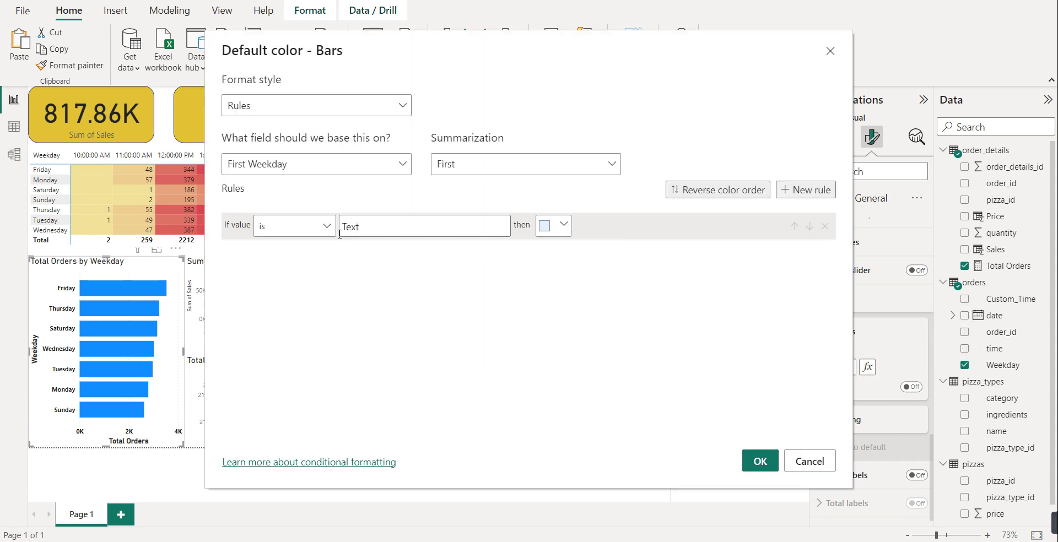
click(830, 53)
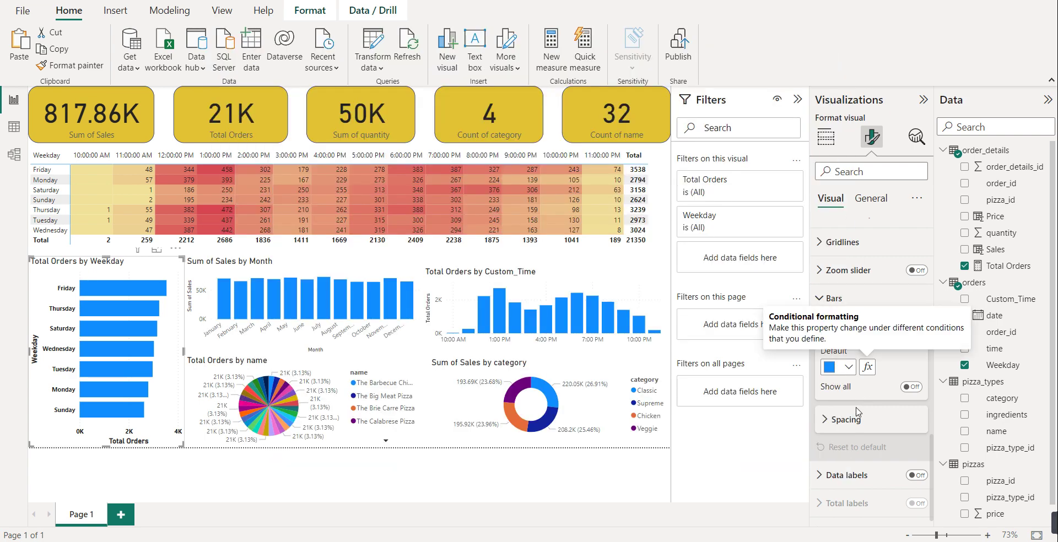
click(846, 368)
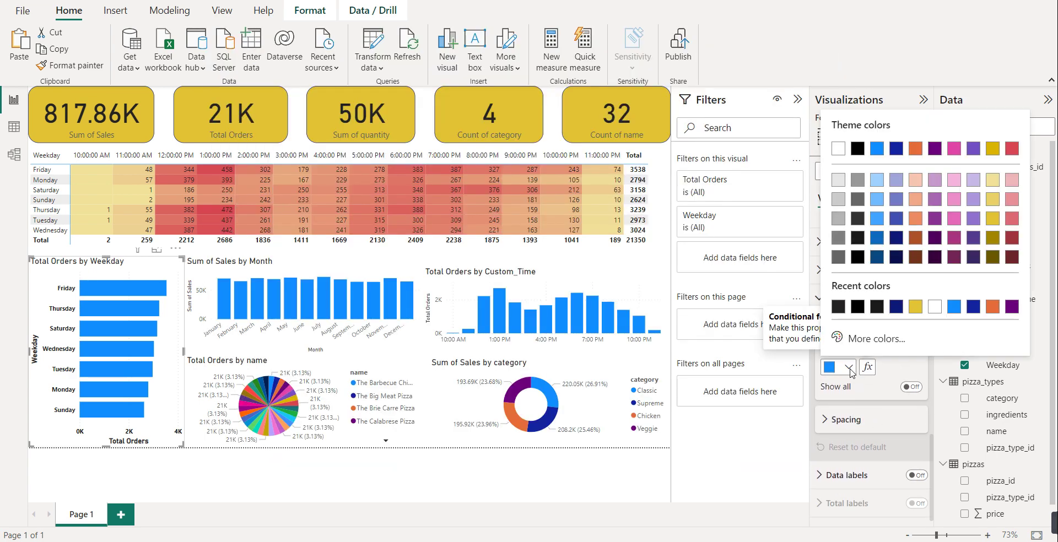
click(921, 204)
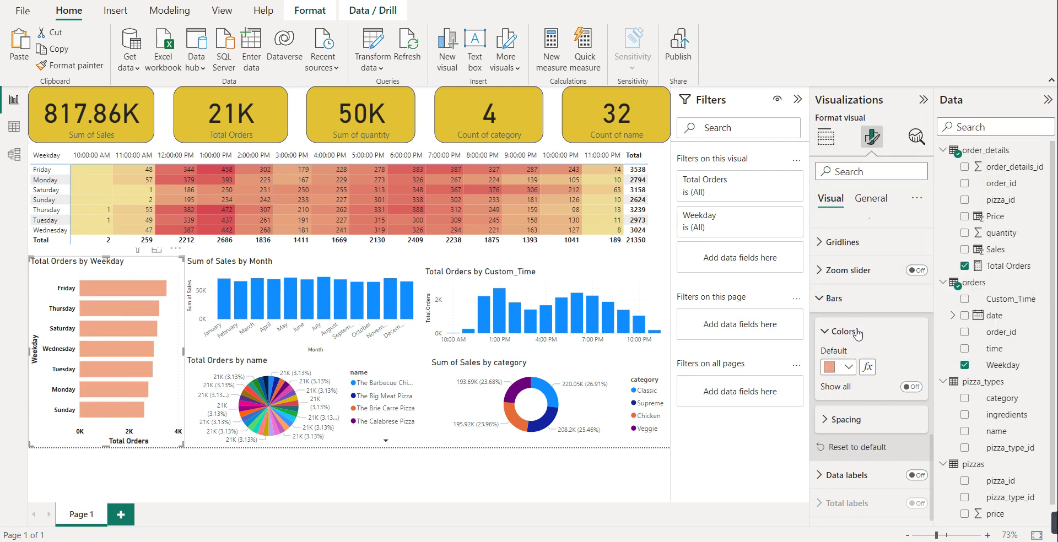
Step: Recolor the bars of the Total Orders by Weekday chart dark blue and turn on its data labels
click(847, 370)
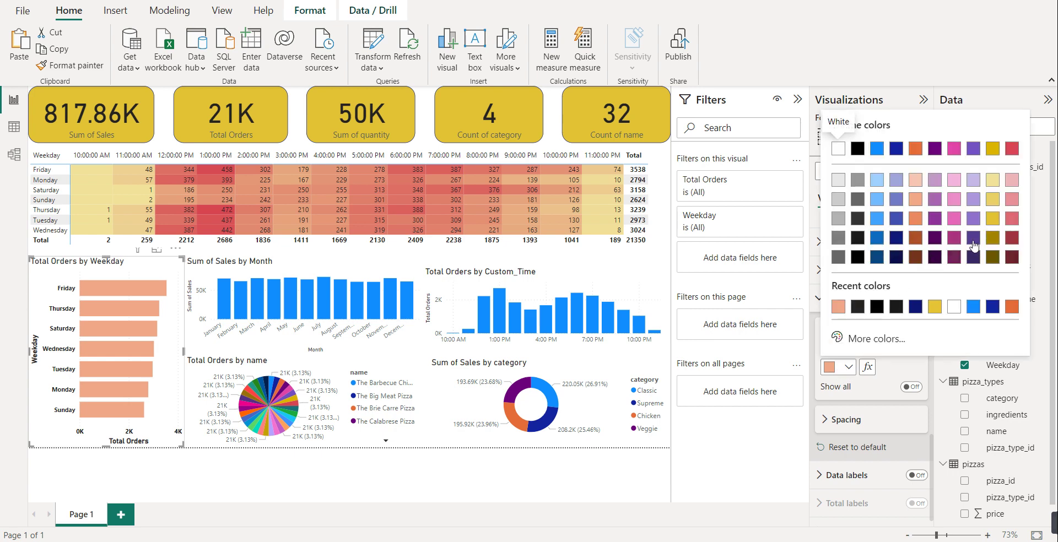
click(877, 243)
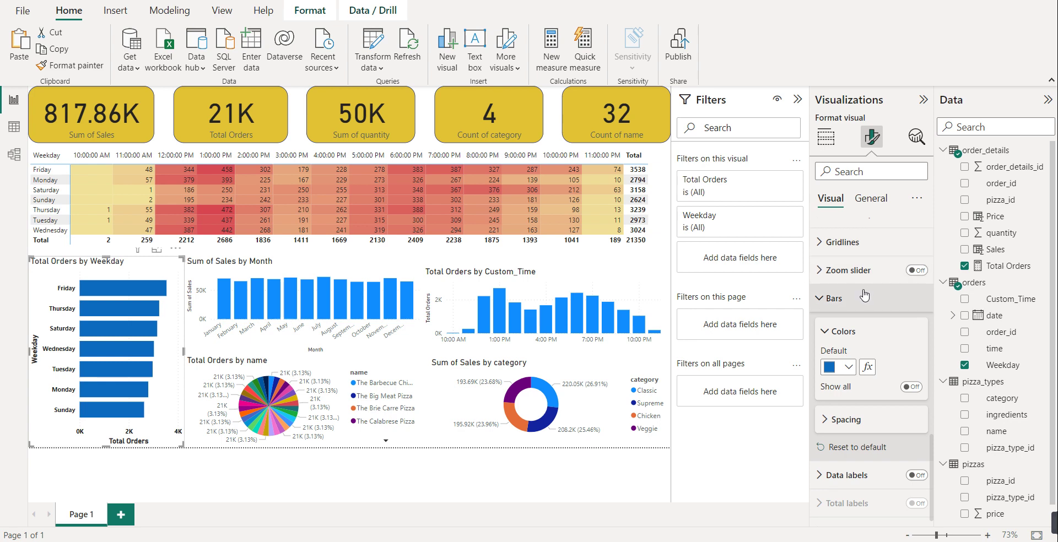
click(916, 475)
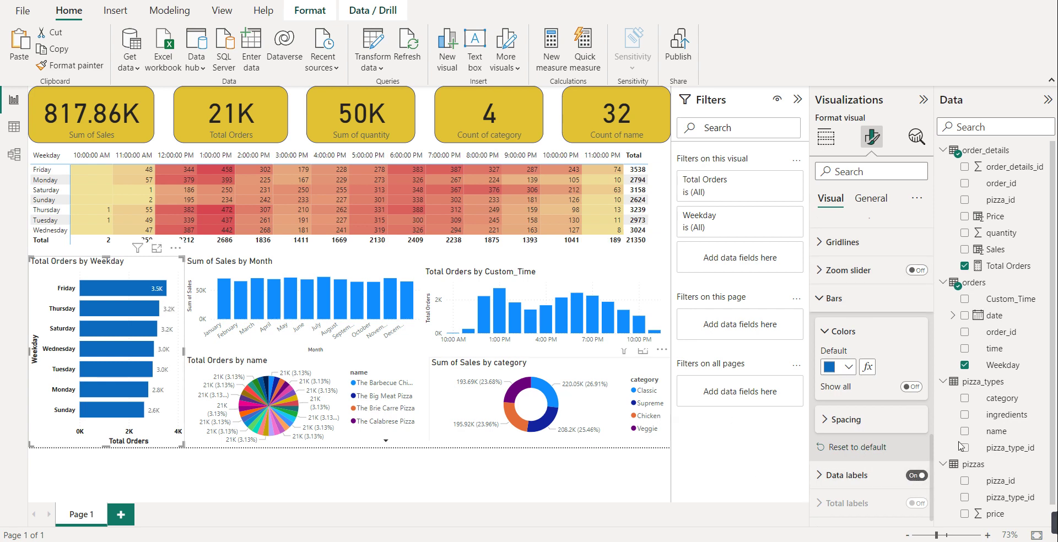
Step: Make the data label values of the Total Orders by Weekday chart bold
click(848, 475)
scroll(850, 475, down, 3)
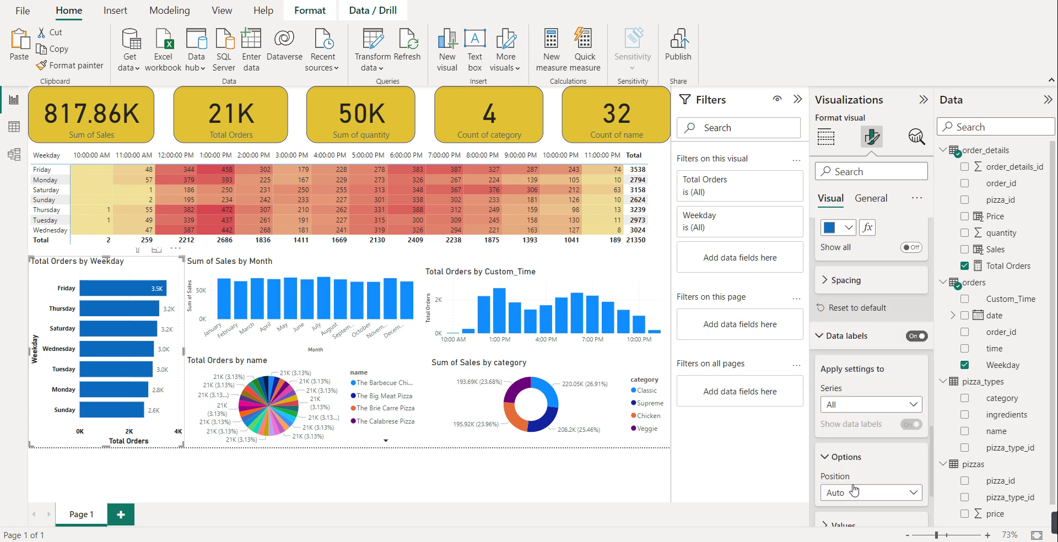
click(843, 479)
scroll(849, 485, down, 5)
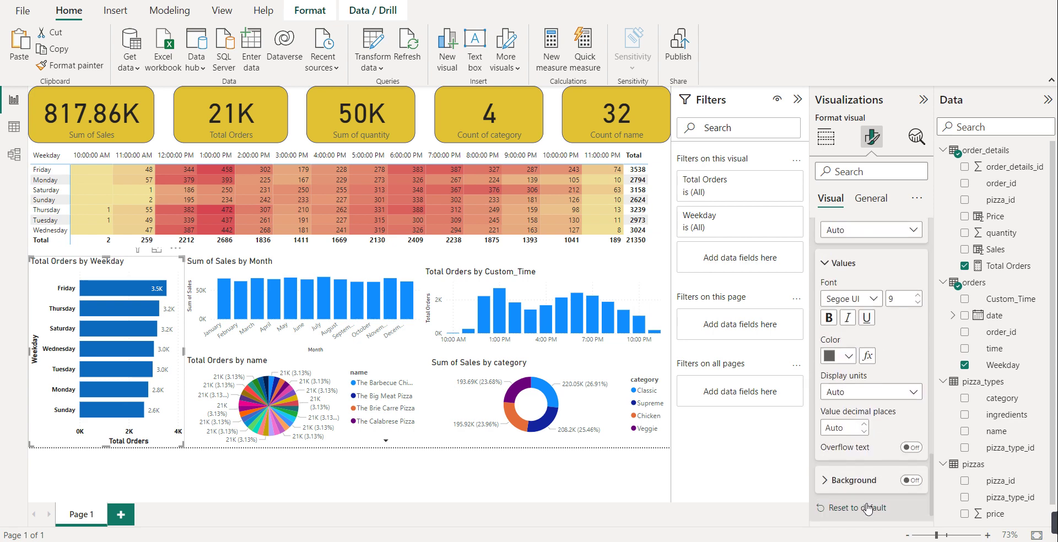
click(829, 266)
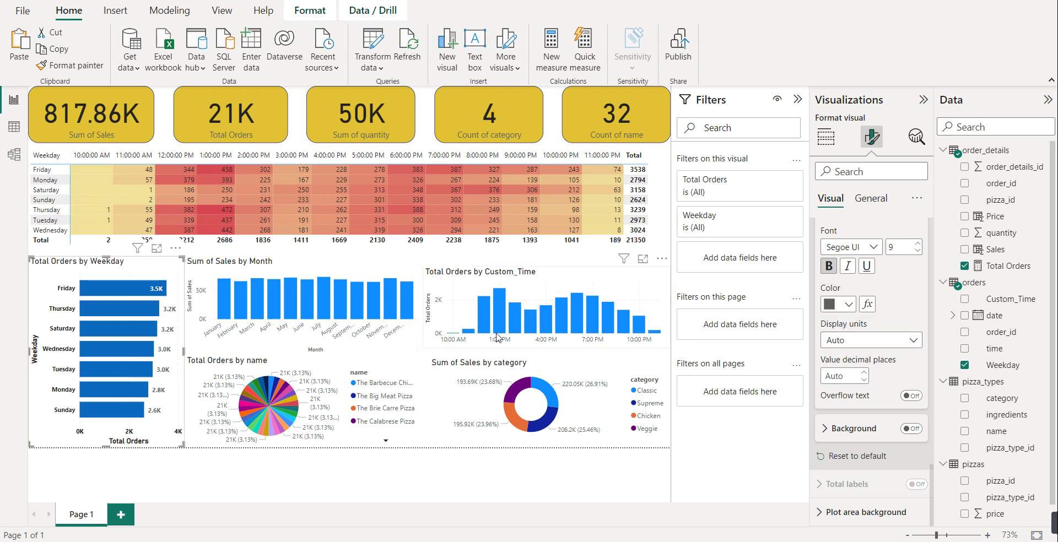
click(860, 348)
click(862, 357)
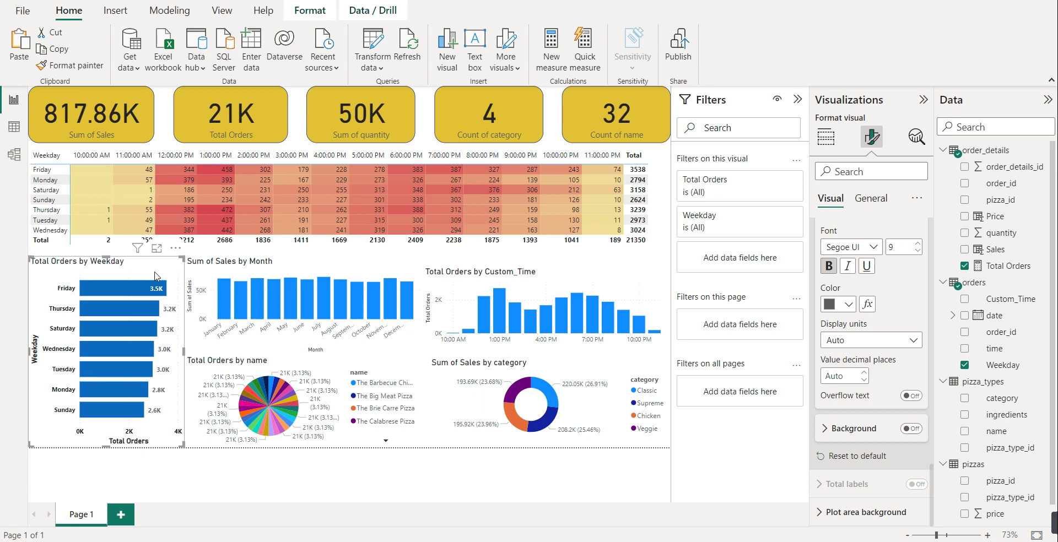
Step: Set the background color of the Total Orders by Weekday chart to light purple
scroll(882, 330, up, 3)
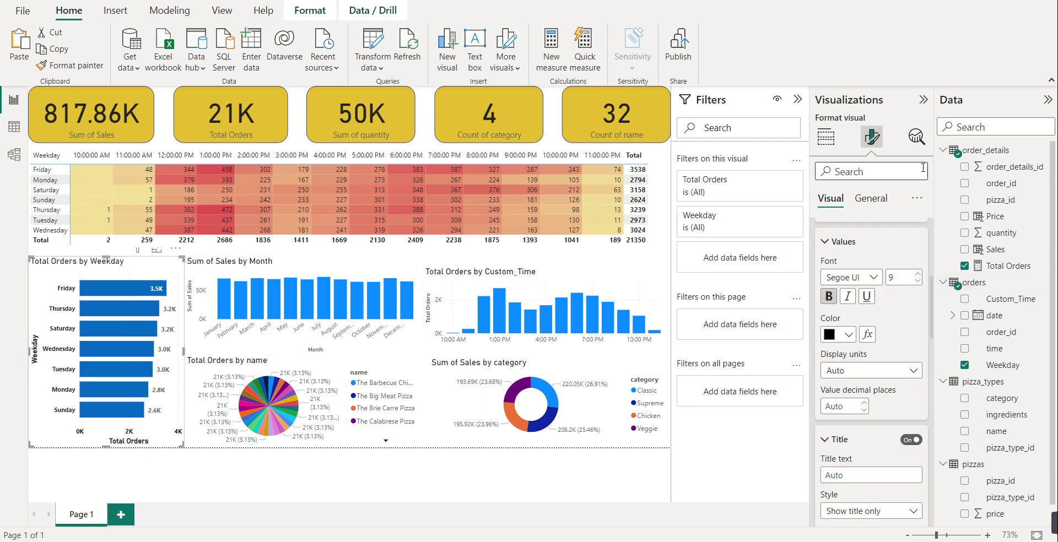
scroll(926, 296, up, 3)
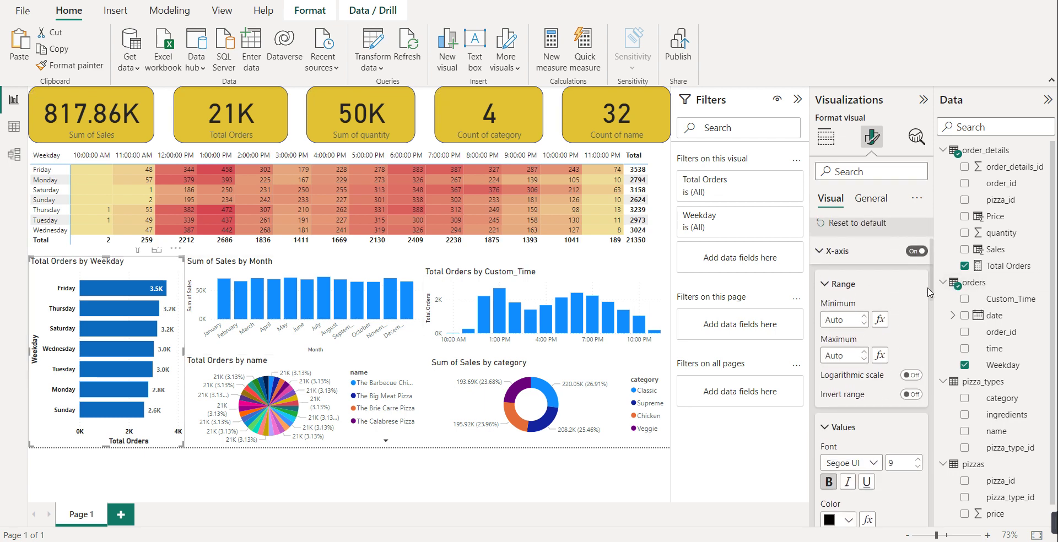
scroll(933, 292, up, 2)
click(874, 199)
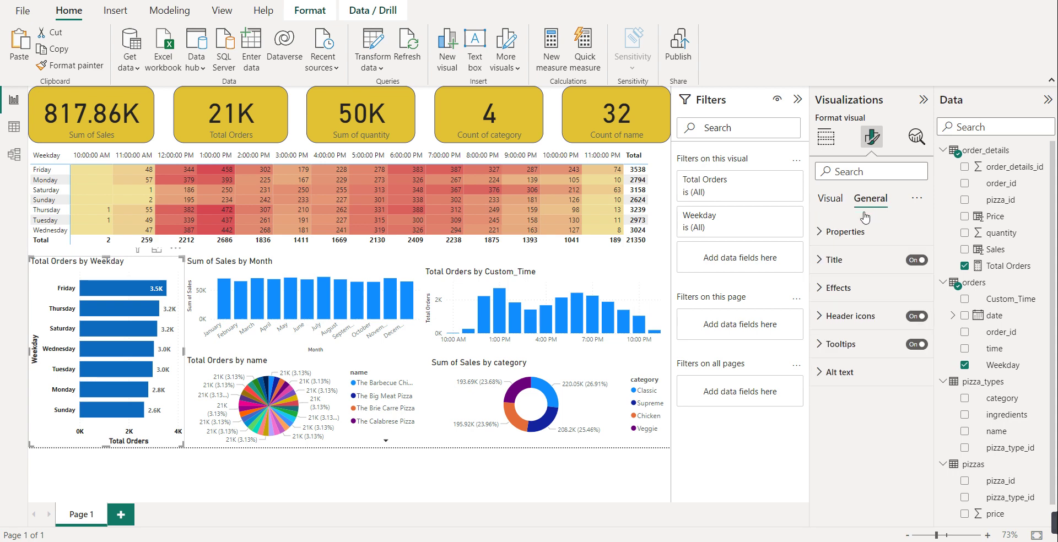
click(857, 290)
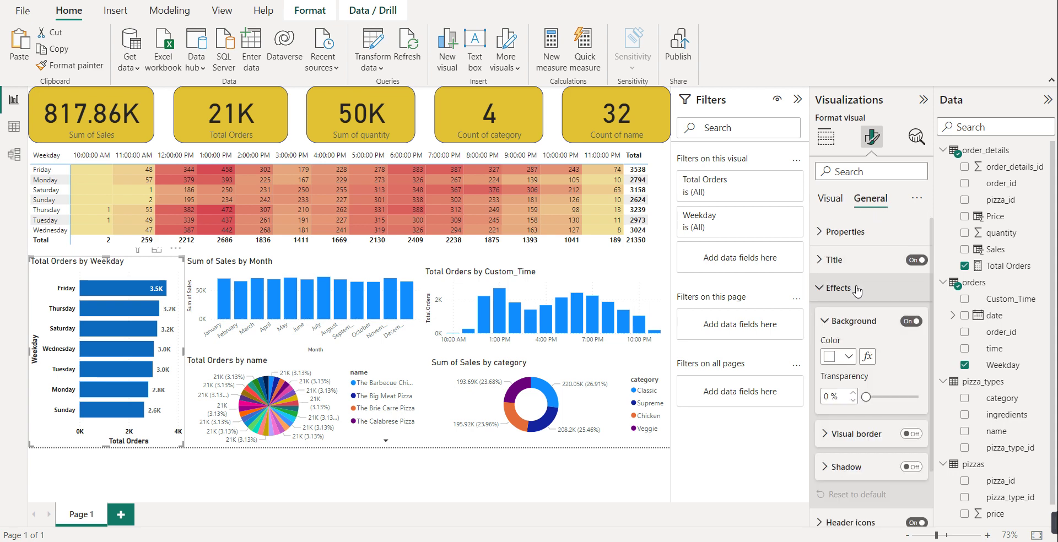
click(849, 356)
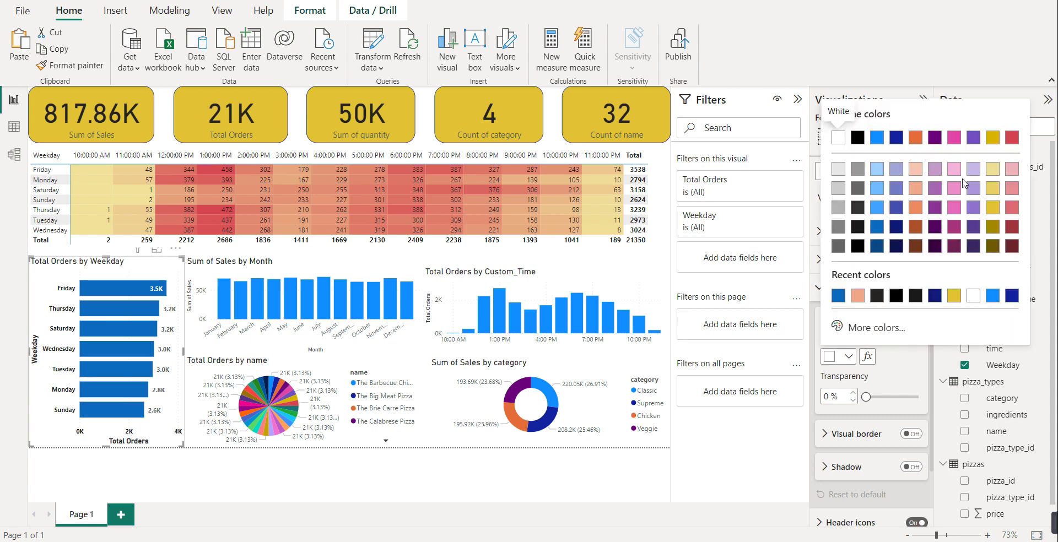
click(975, 189)
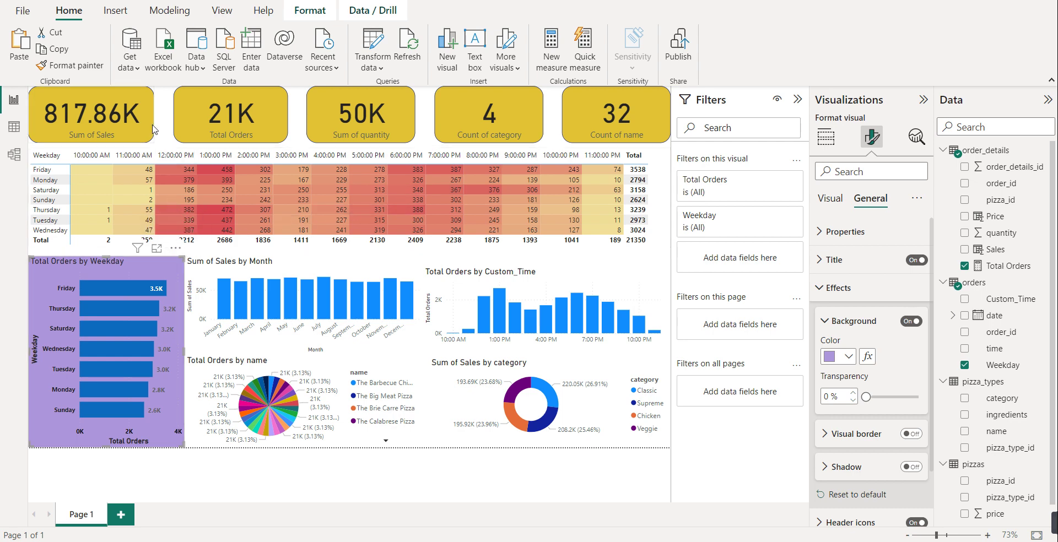
Step: Copy the weekday chart's formatting to the Sum of Sales by Month and Total Orders by Custom_Time charts with Format Painter
click(69, 65)
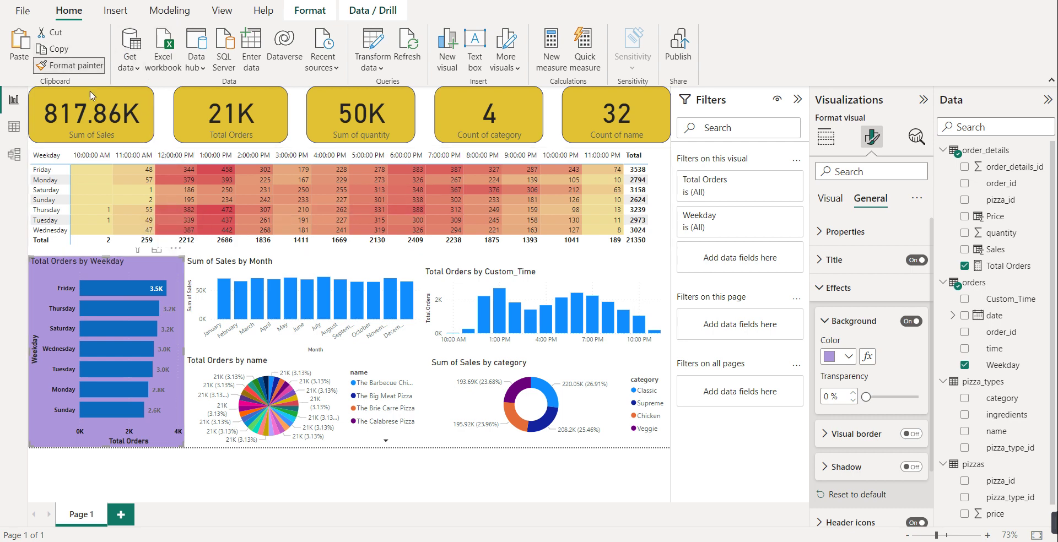
click(332, 268)
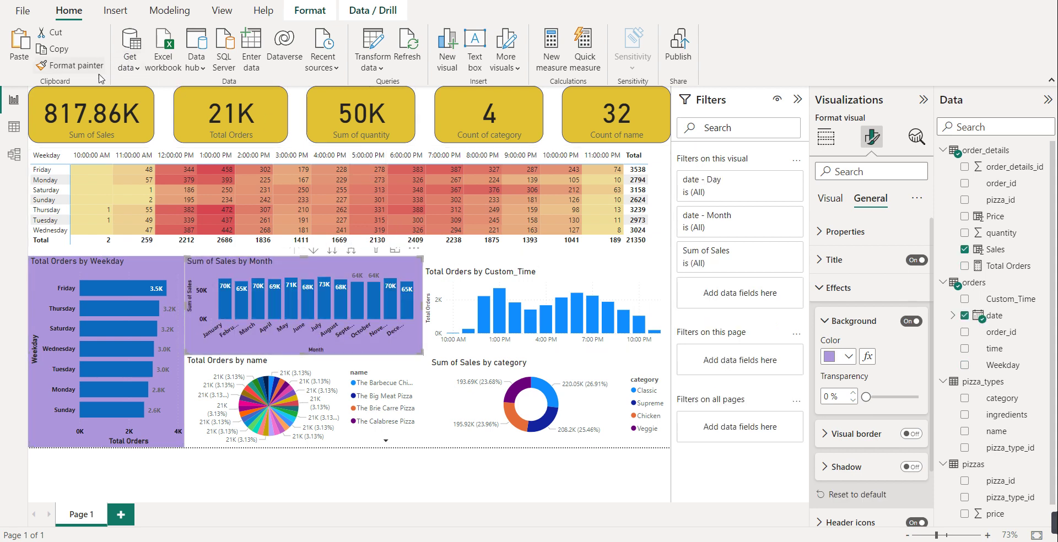
click(75, 65)
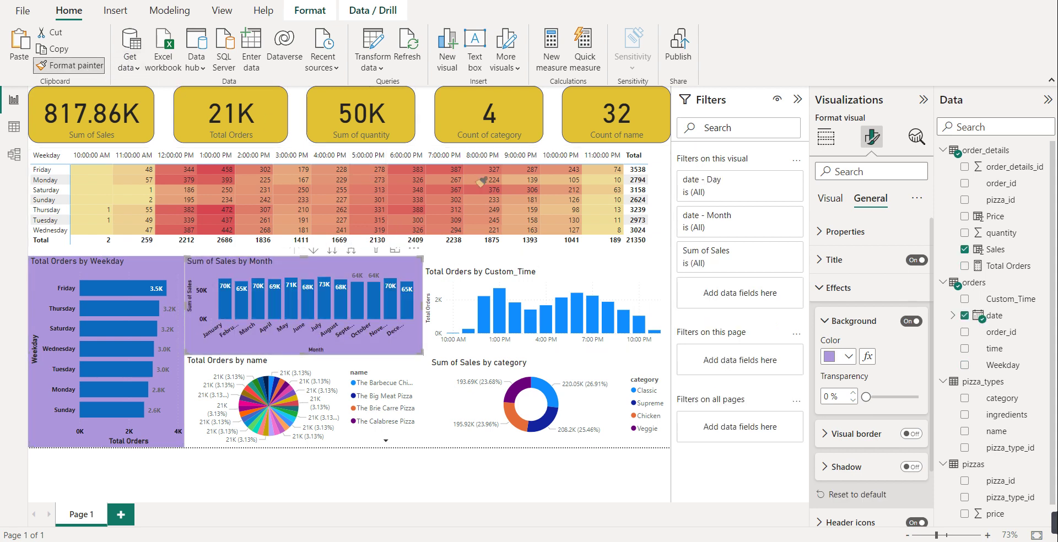
click(545, 284)
click(515, 273)
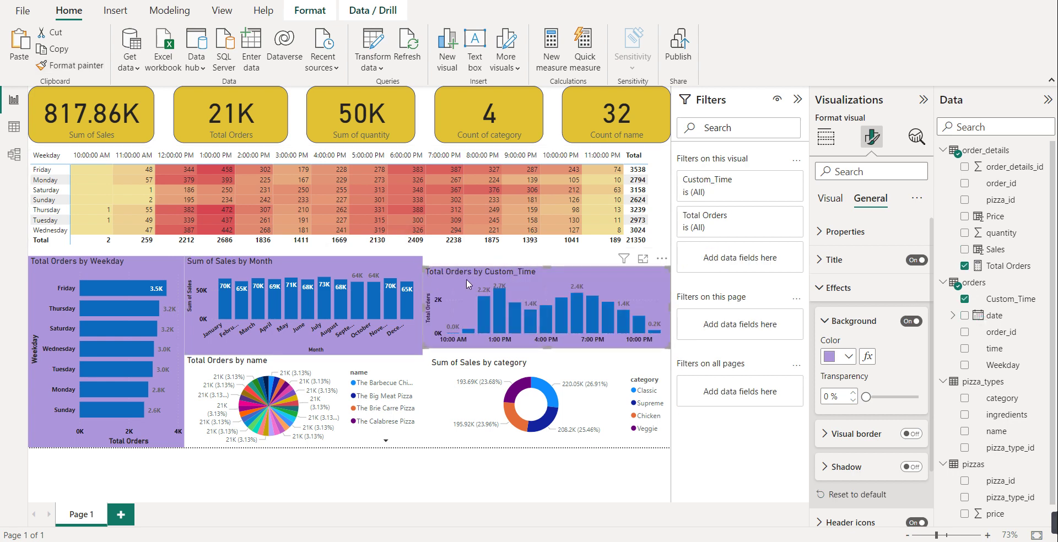
Step: Move the Total Orders by Custom_Time chart up beneath the matrix and enlarge the Sum of Sales by category donut to fill the gaps around it
drag(458, 282, 458, 270)
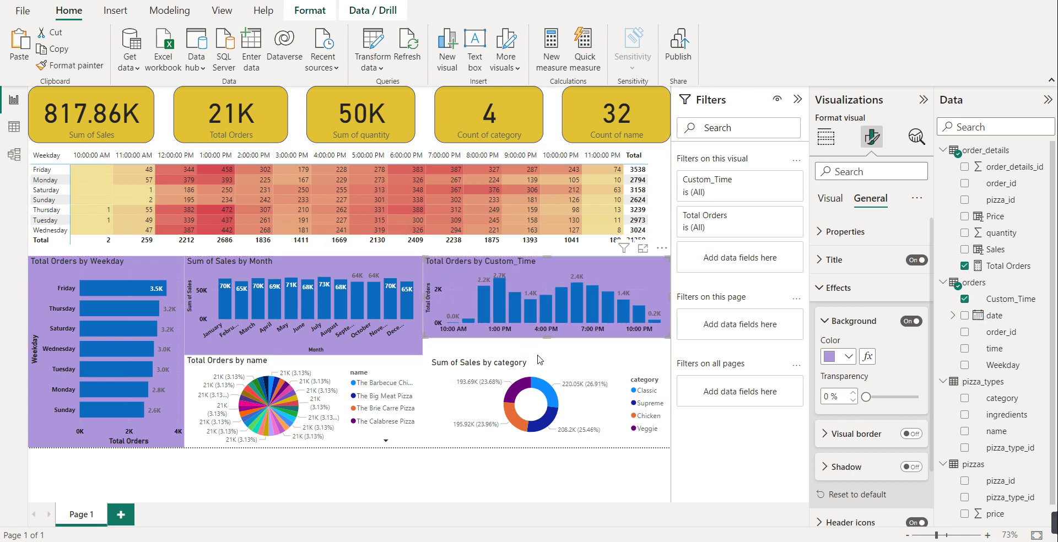
click(553, 375)
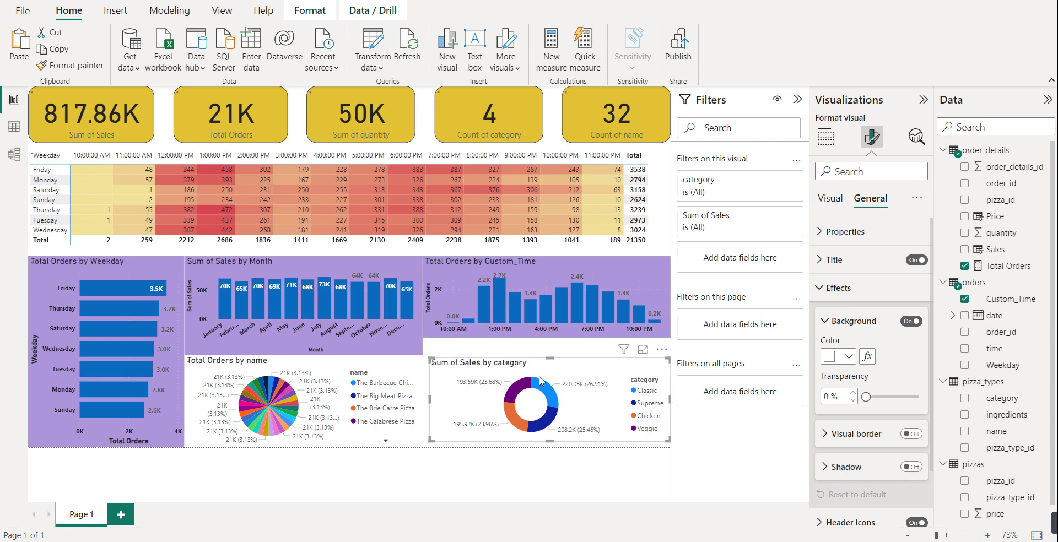
drag(546, 364, 550, 344)
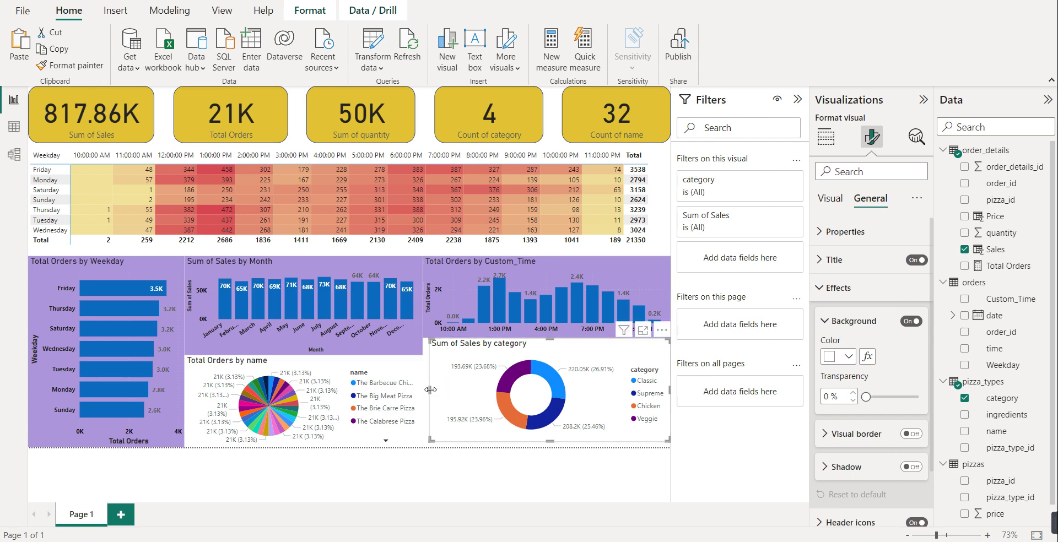
drag(426, 390, 420, 389)
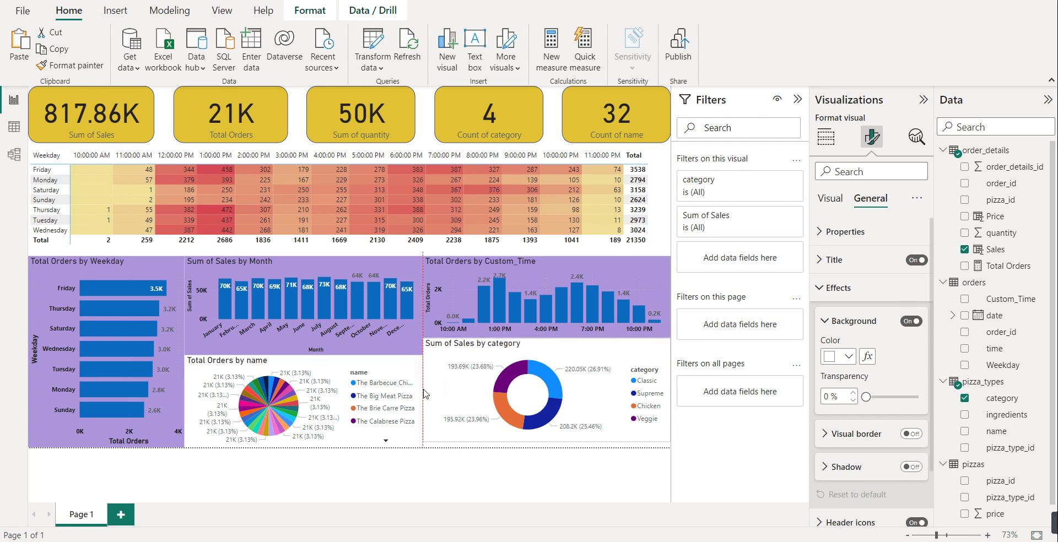
click(73, 68)
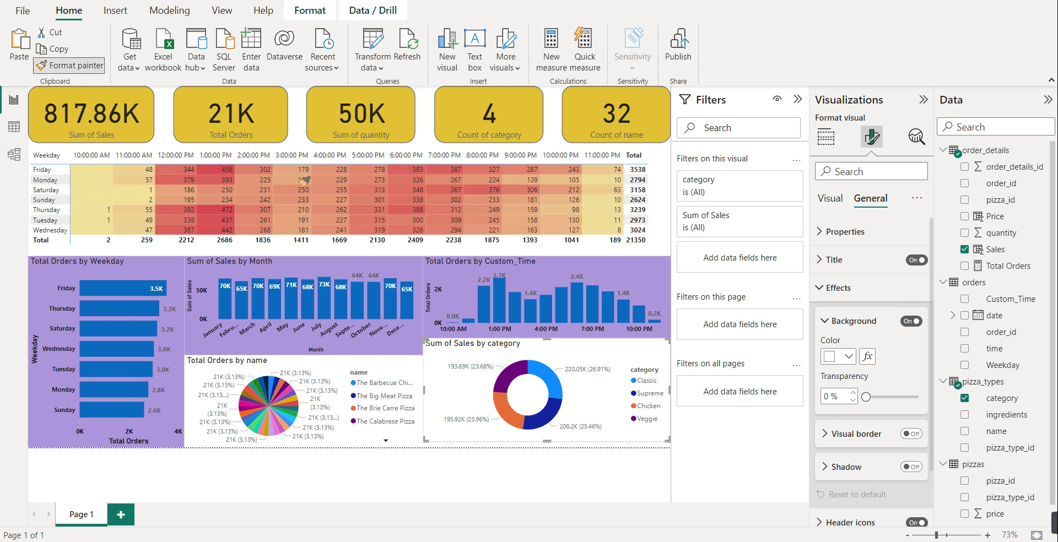
click(443, 390)
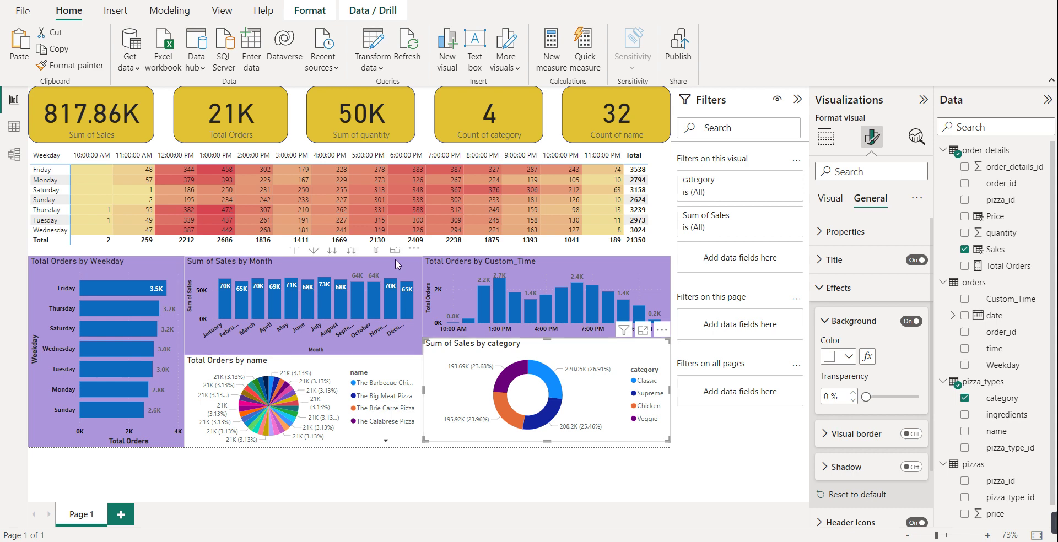
click(428, 292)
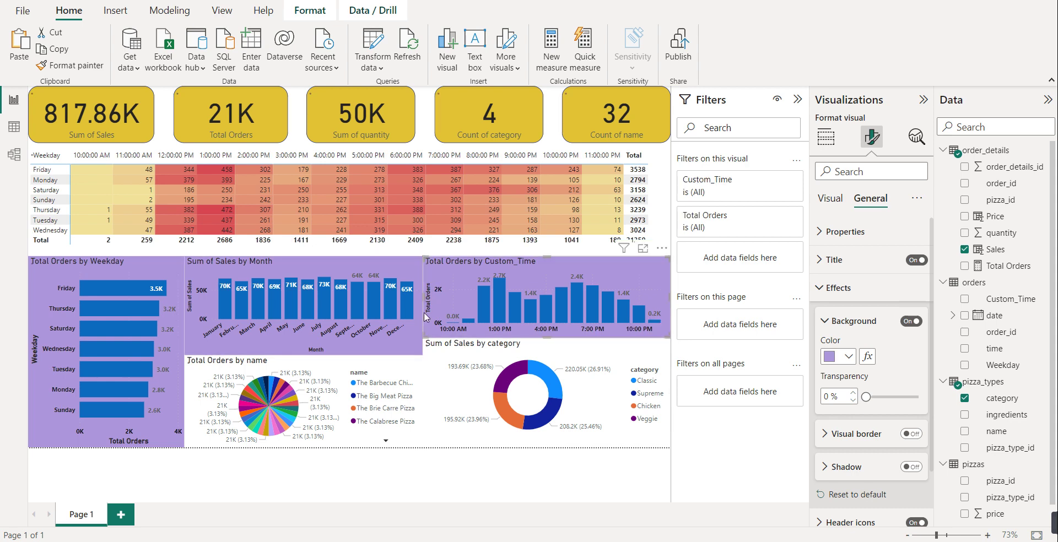
drag(422, 298, 424, 309)
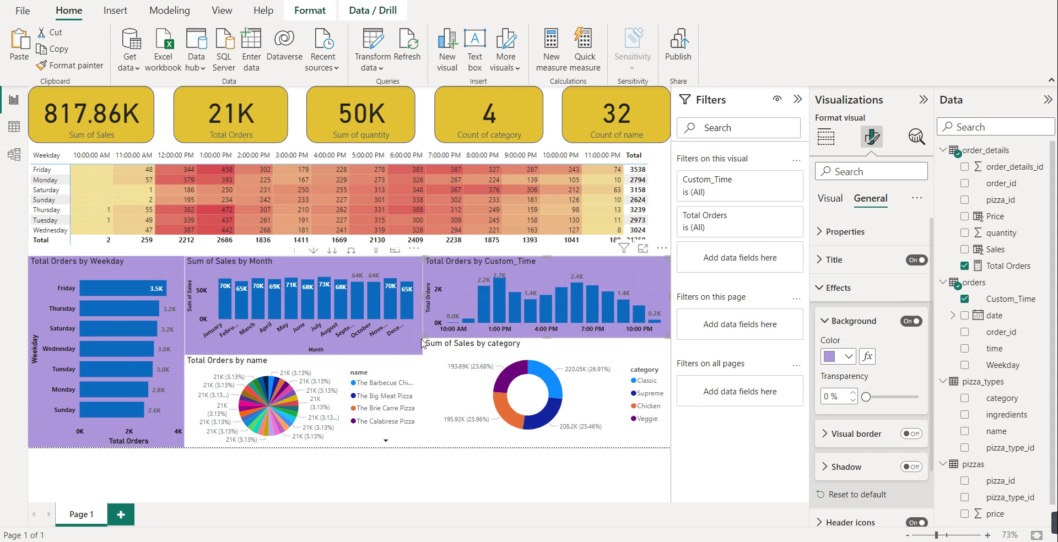
click(652, 359)
key(Escape)
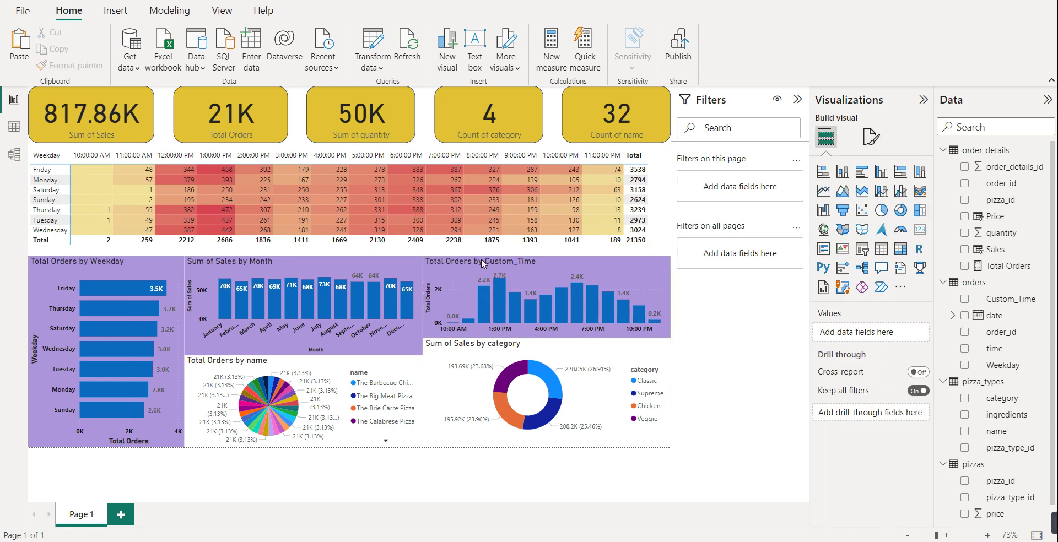
Step: Set the background color of the Total Orders by name pie chart to the same light purple
click(374, 364)
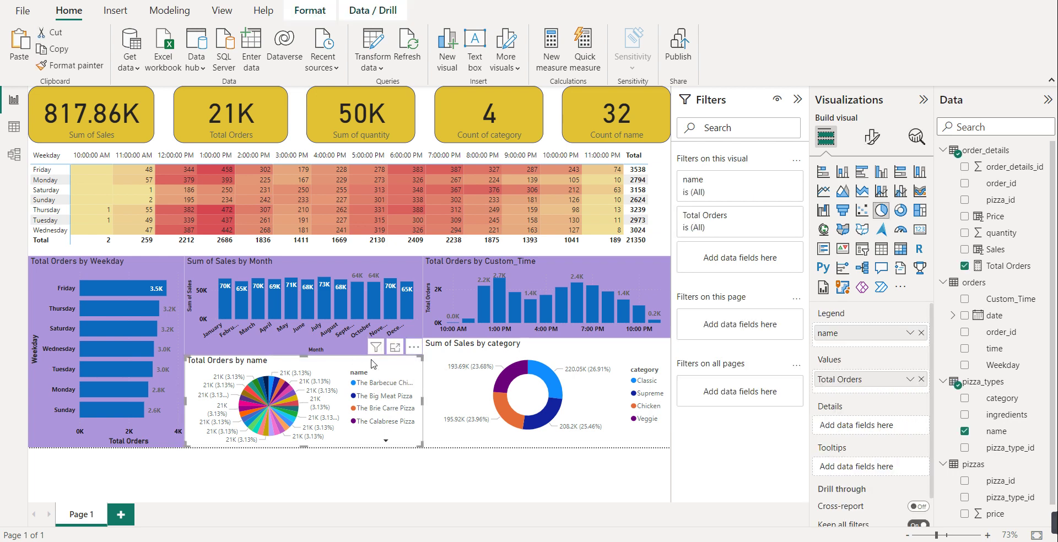
click(871, 137)
click(870, 198)
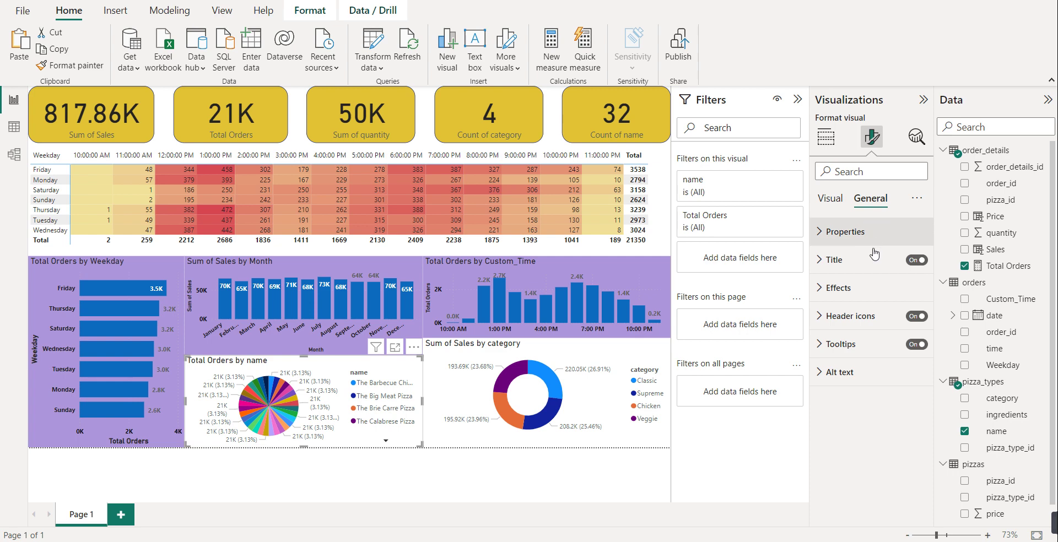
click(848, 289)
click(845, 359)
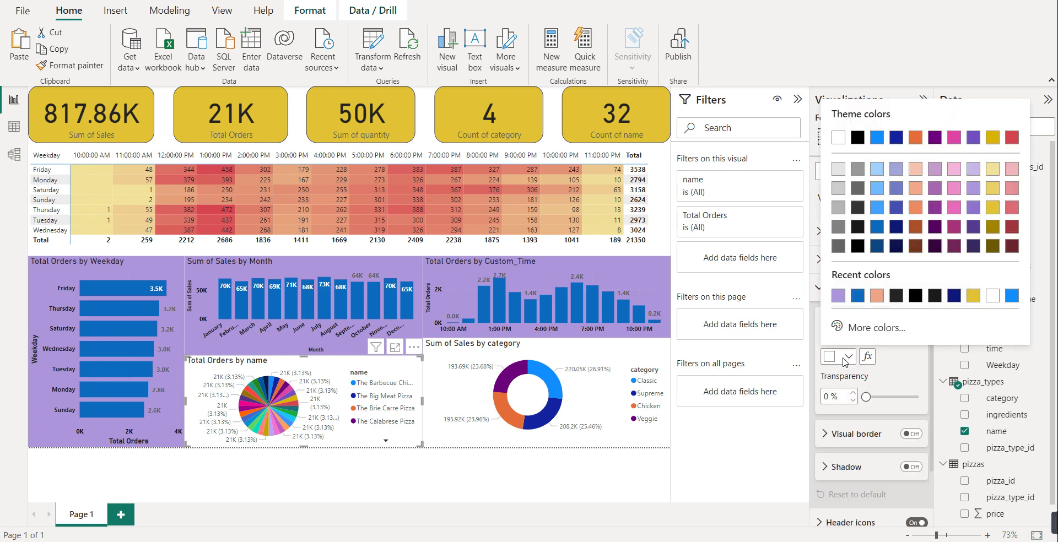
click(838, 296)
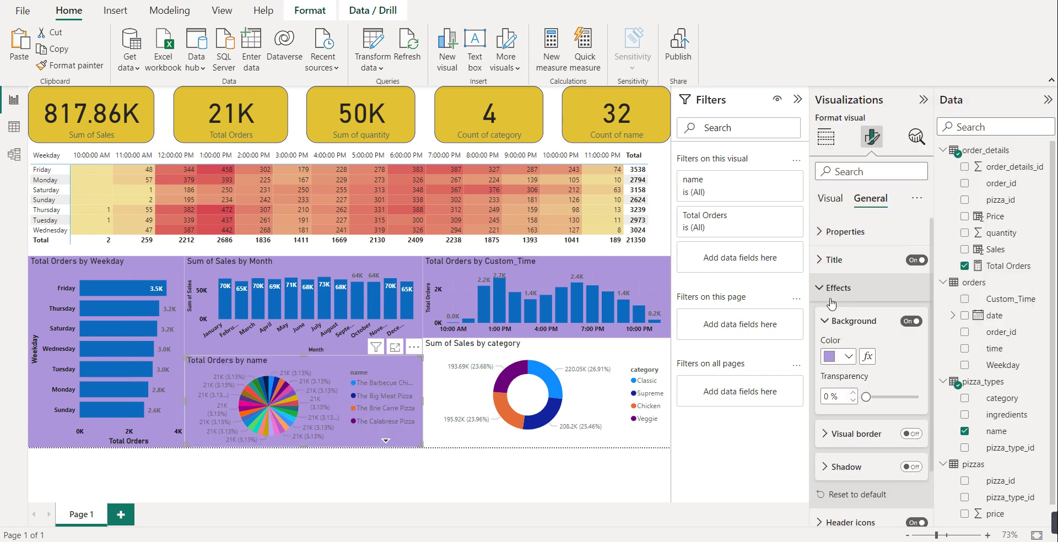
Step: Make the title of the Total Orders by name pie chart bold
click(846, 260)
click(828, 423)
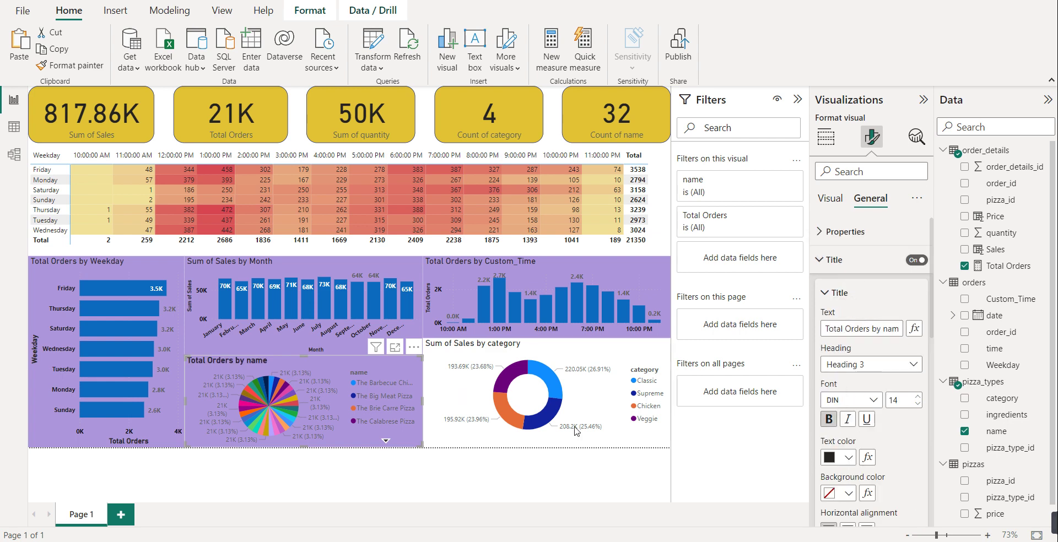
click(840, 294)
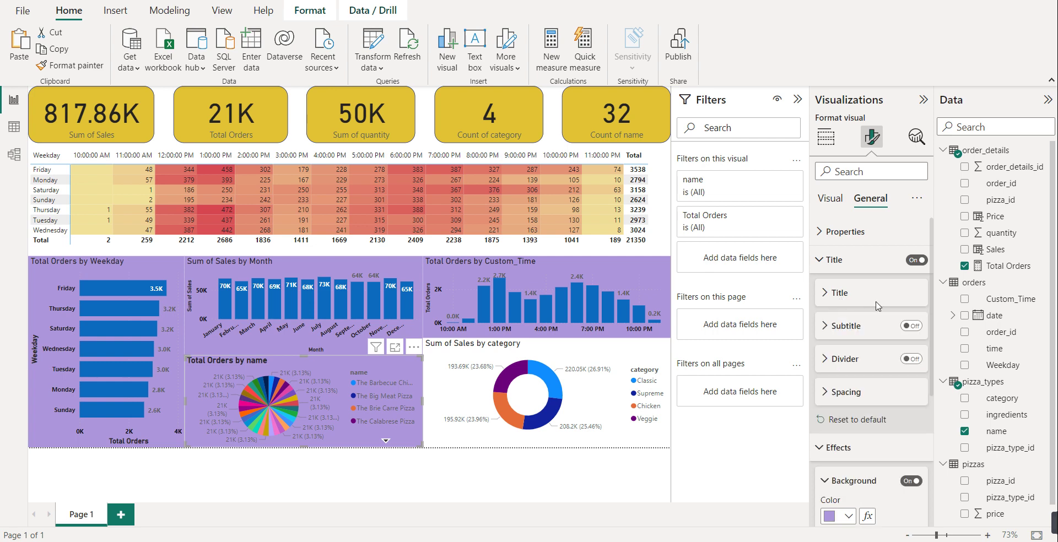
Step: Copy the pie chart's formatting to the Sum of Sales by category donut chart with Format Painter
scroll(931, 374, down, 5)
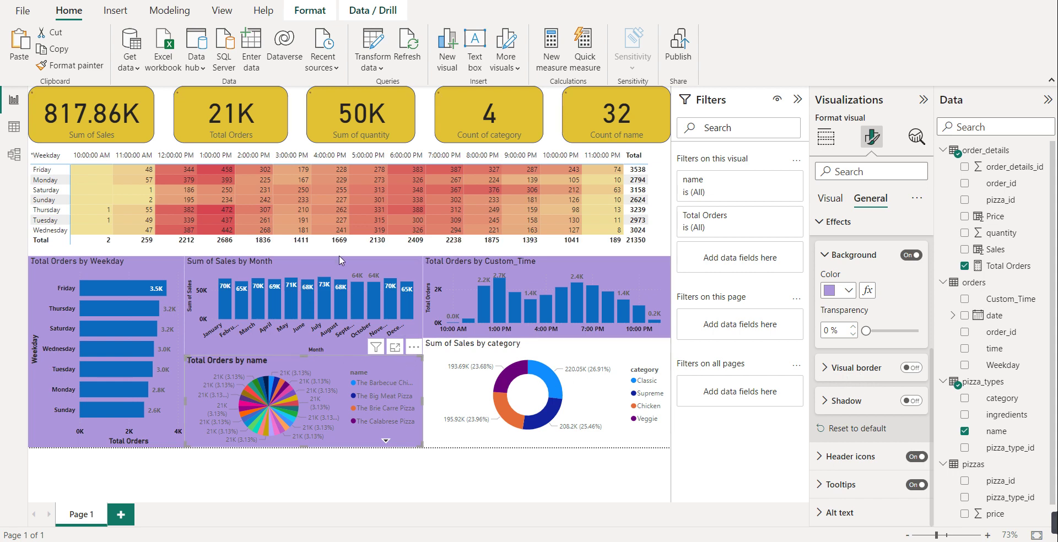
click(99, 72)
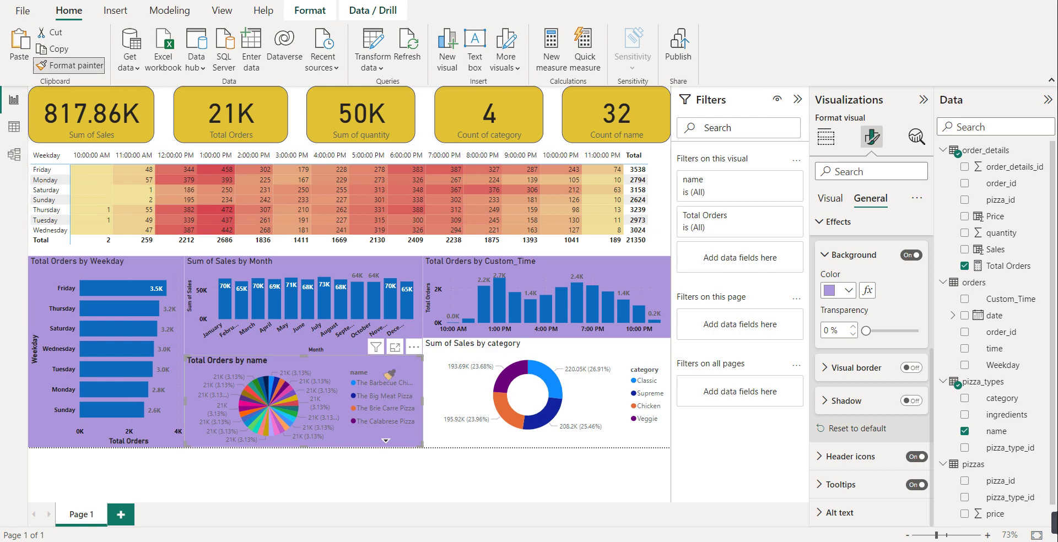
click(445, 407)
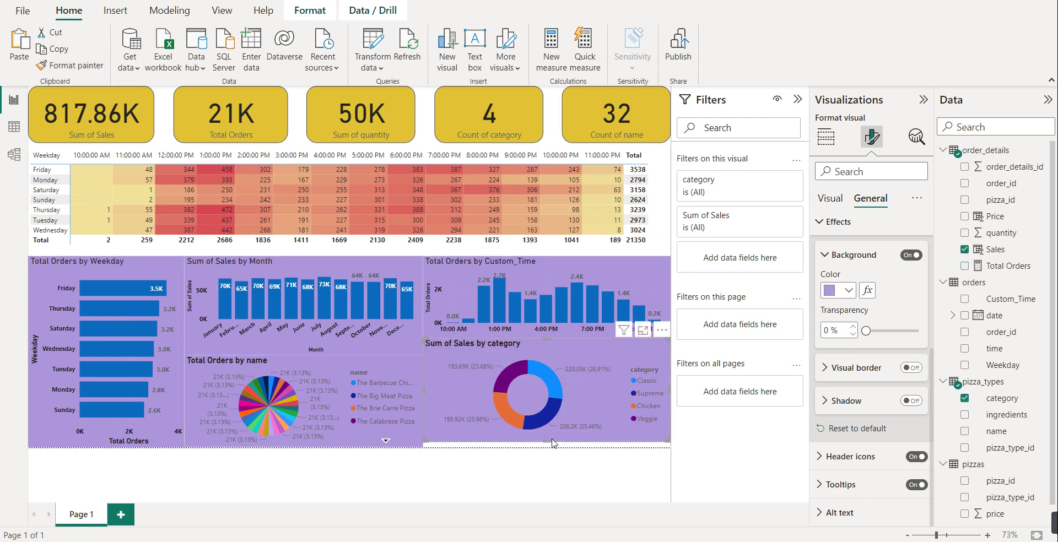
Step: Stretch the Sum of Sales by category donut to the page's lower edge and extend the Total Orders by Custom_Time chart down to the donut
drag(548, 439, 550, 460)
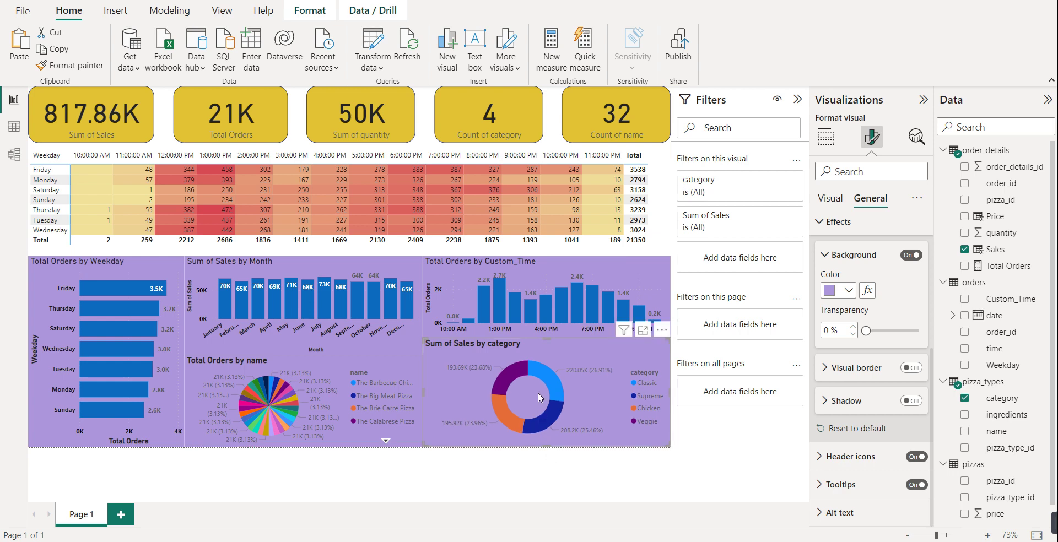
mouse_move(547, 337)
mouse_down()
mouse_move(550, 362)
mouse_move(547, 354)
mouse_up()
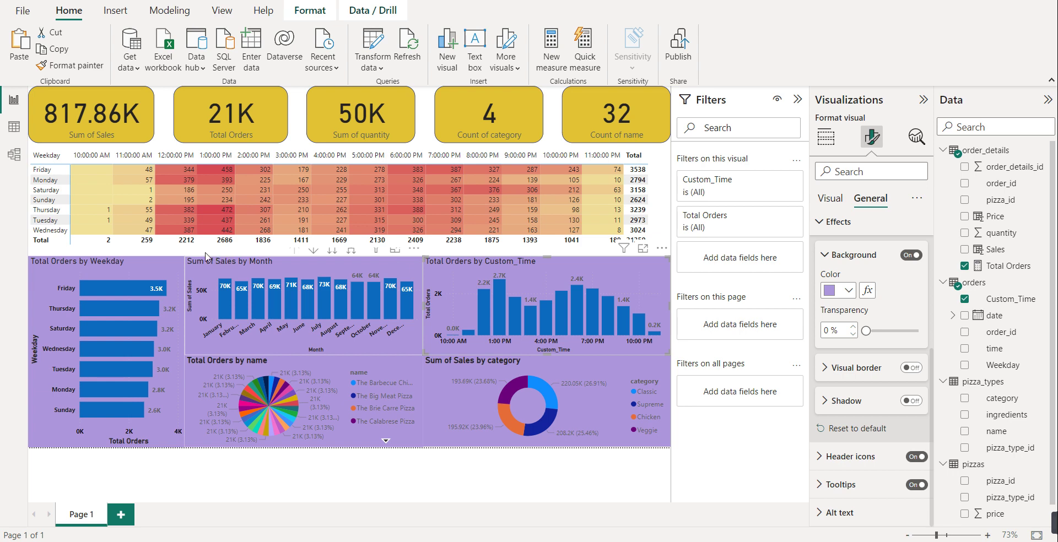
Step: Extend the weekday-by-hour matrix down to meet the charts and set its background color to the same light purple
click(150, 253)
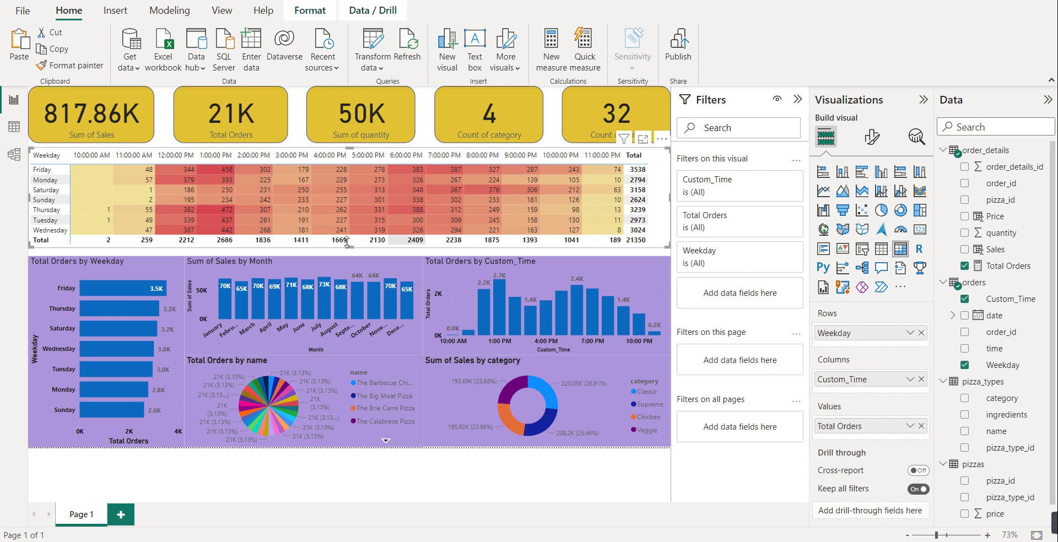
drag(350, 248, 352, 258)
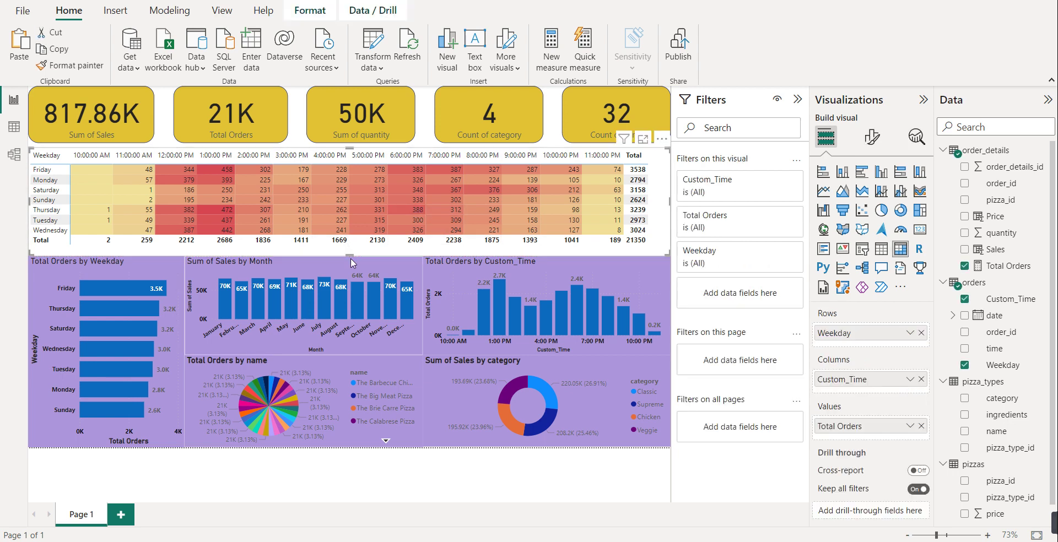
click(873, 137)
click(880, 199)
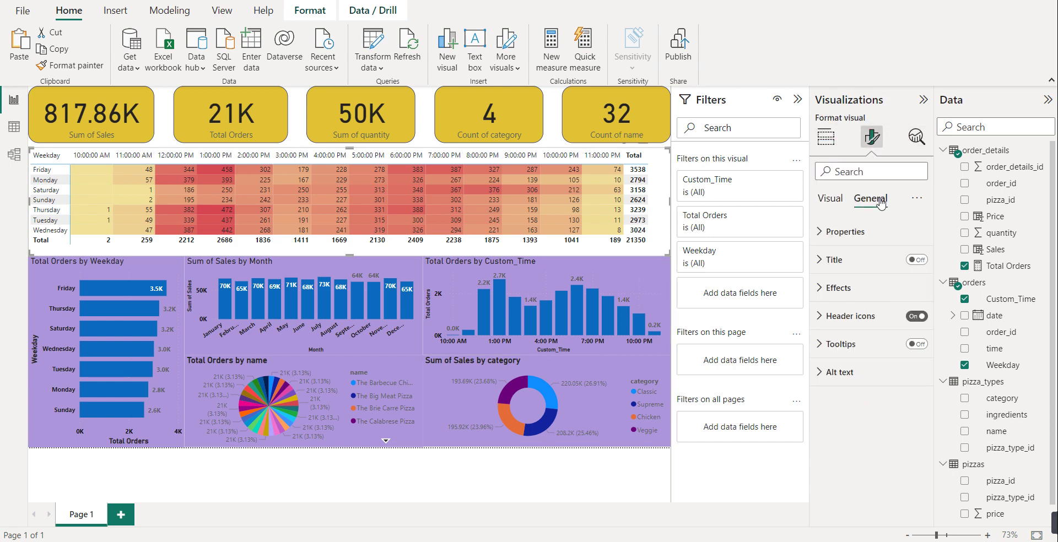
click(838, 288)
click(846, 357)
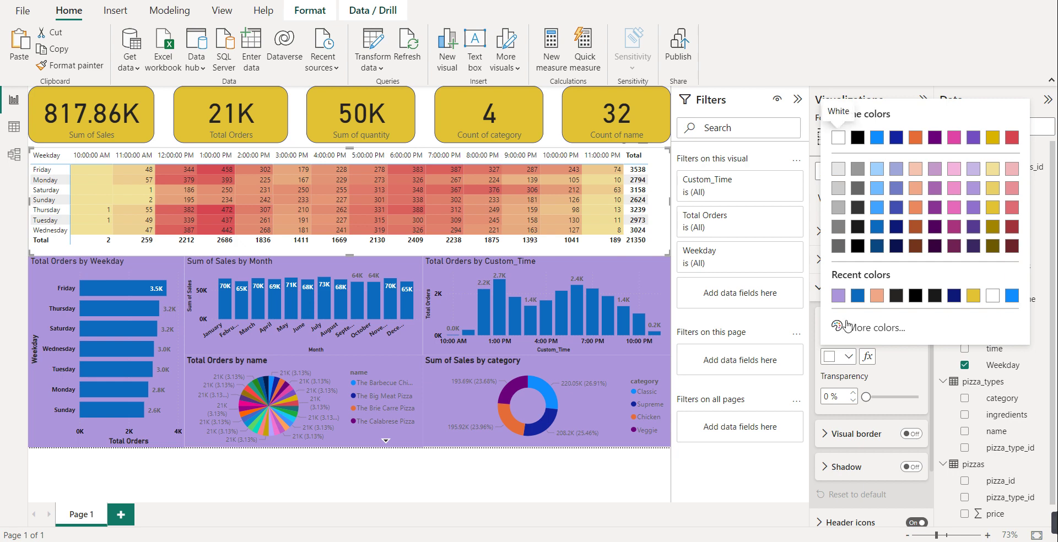
click(839, 300)
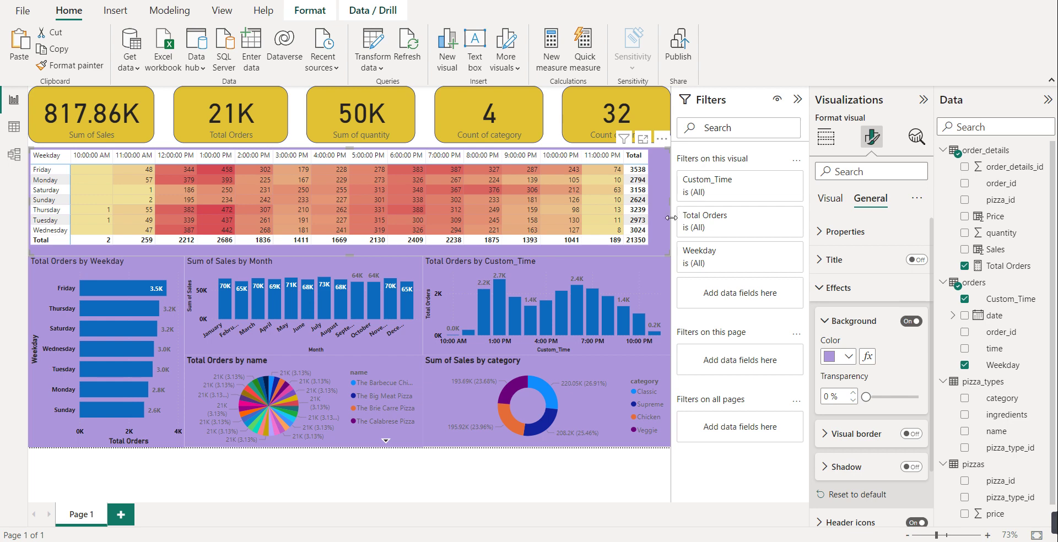
Step: Set the report page's canvas background to the same light purple with 0% transparency
click(300, 131)
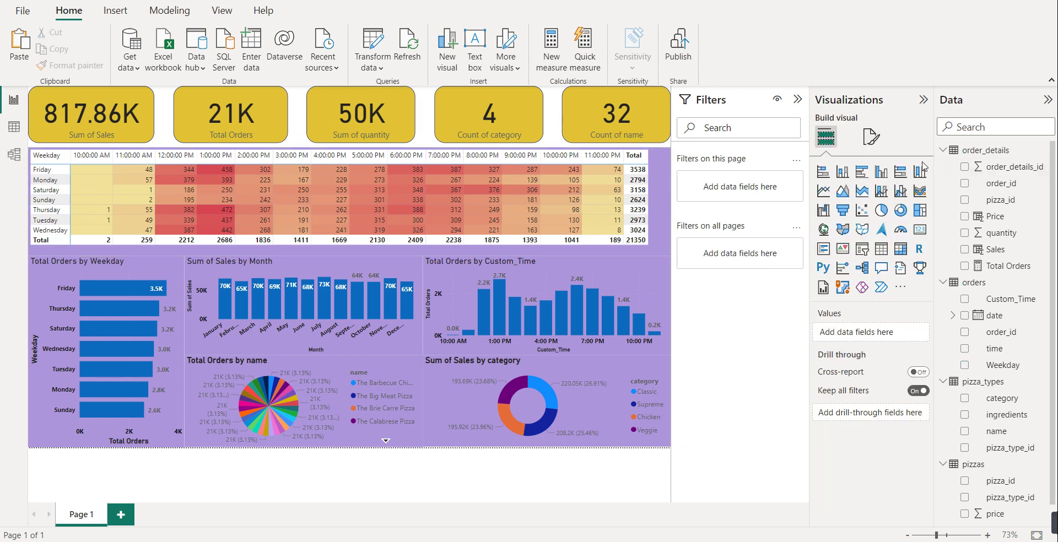
click(876, 138)
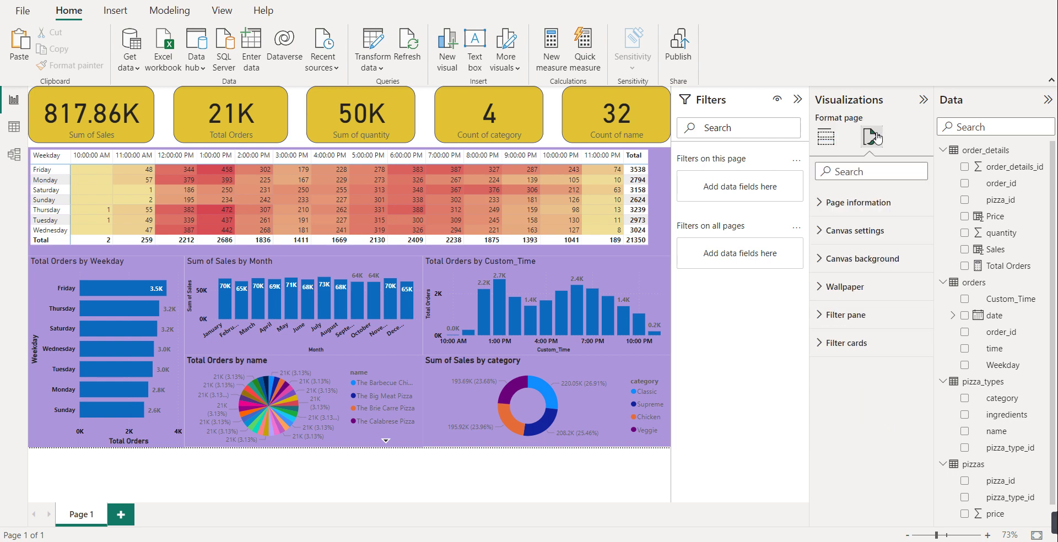
click(866, 208)
click(867, 208)
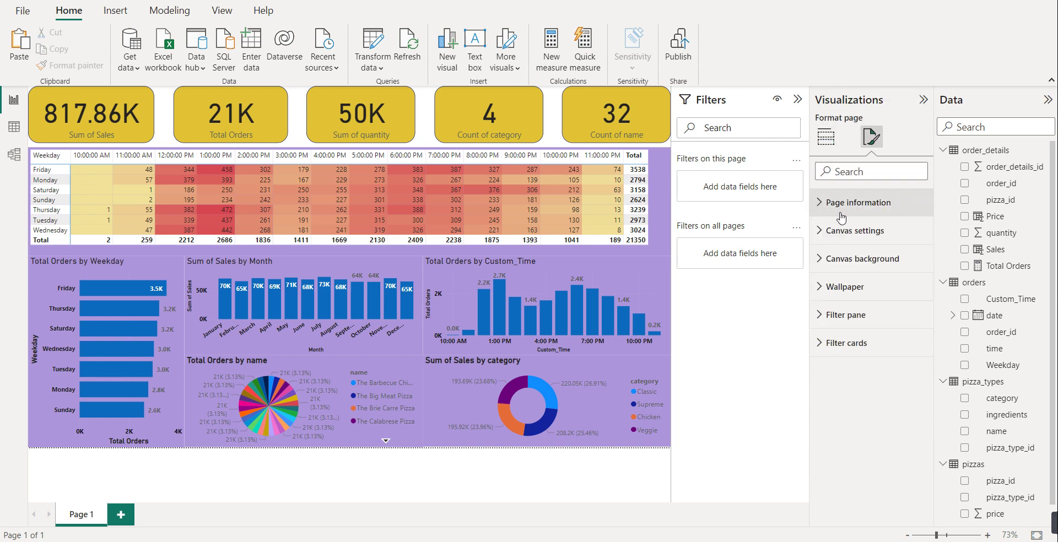
click(852, 230)
click(853, 232)
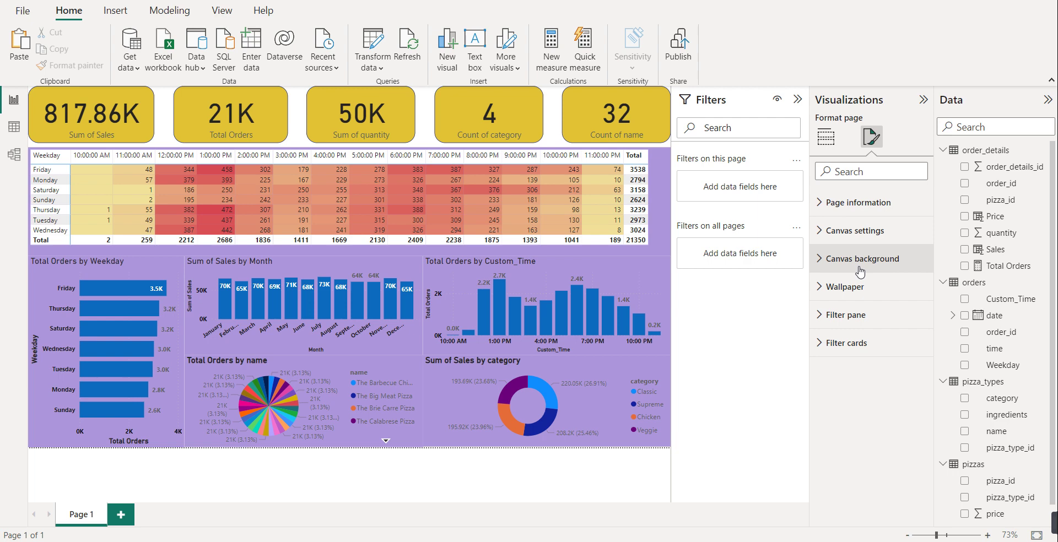
click(858, 258)
click(847, 307)
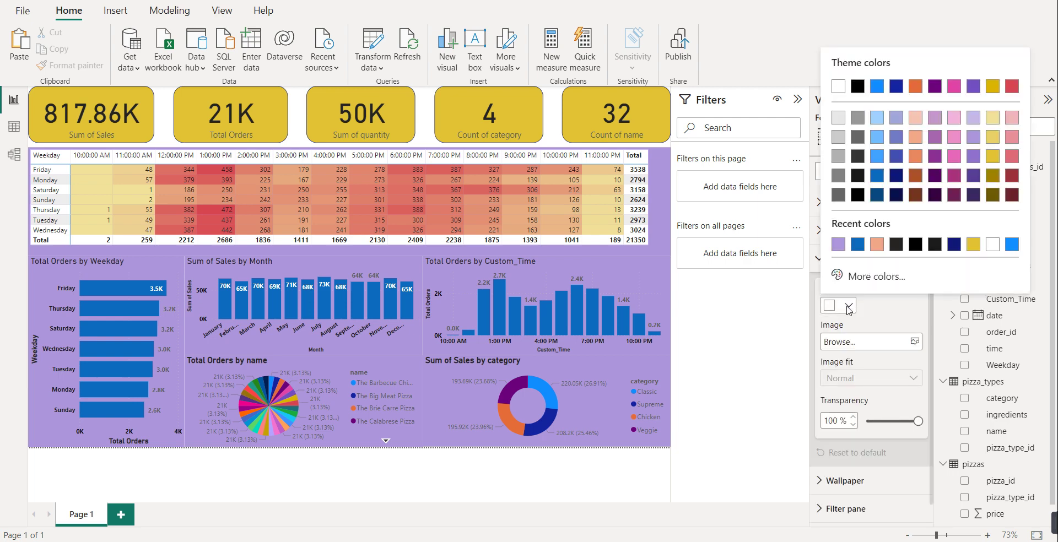
click(838, 248)
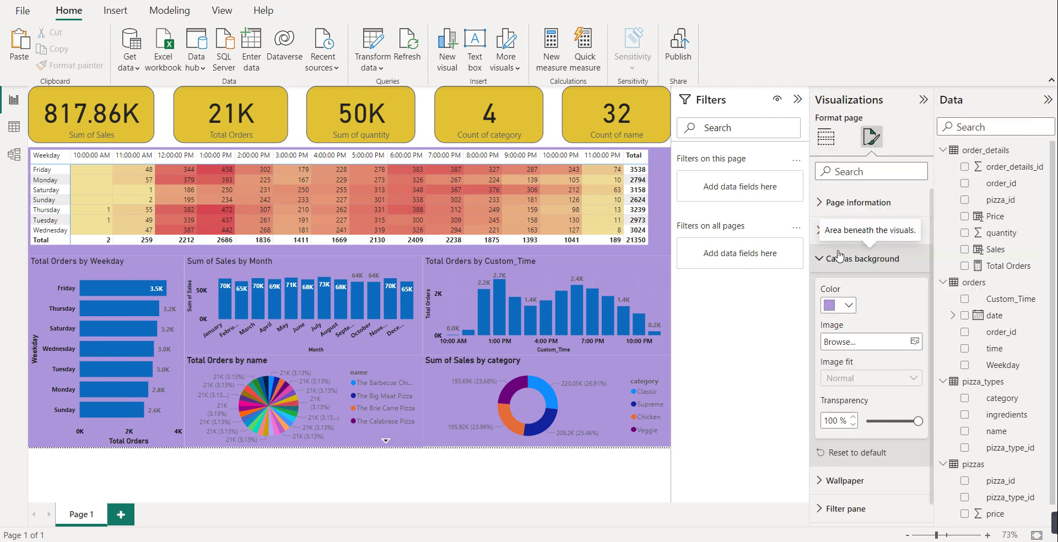
drag(918, 421, 857, 422)
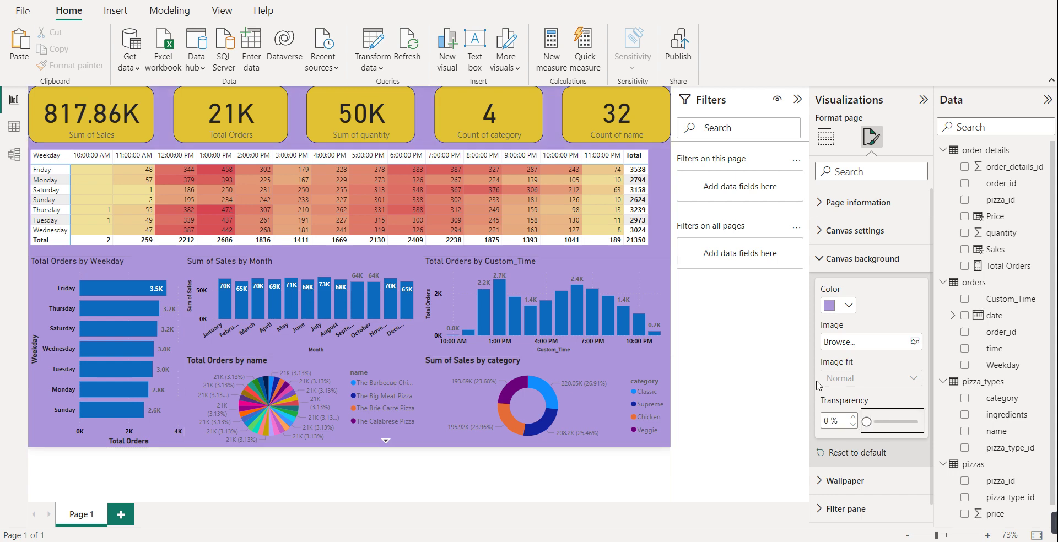
click(763, 377)
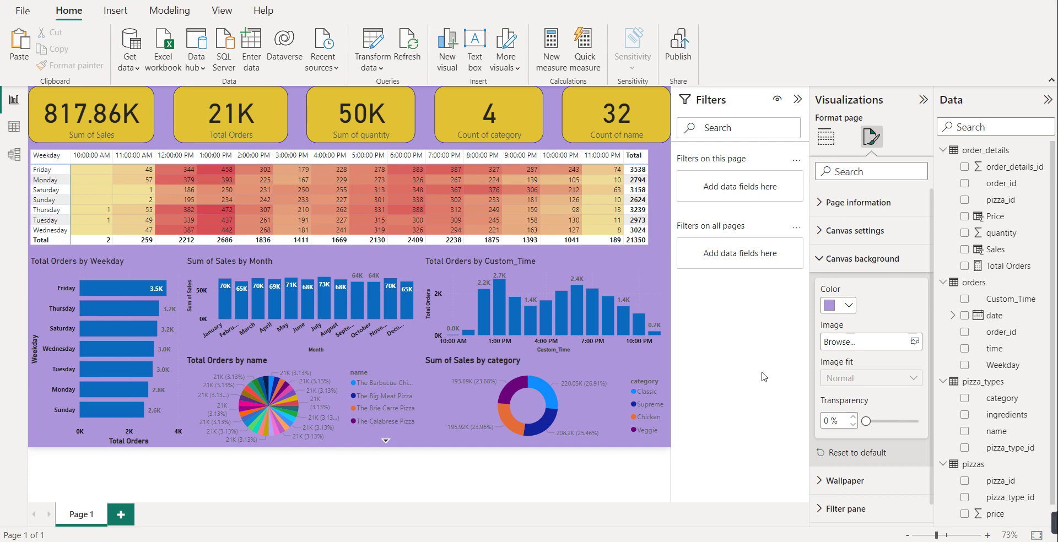
mouse_move(970, 536)
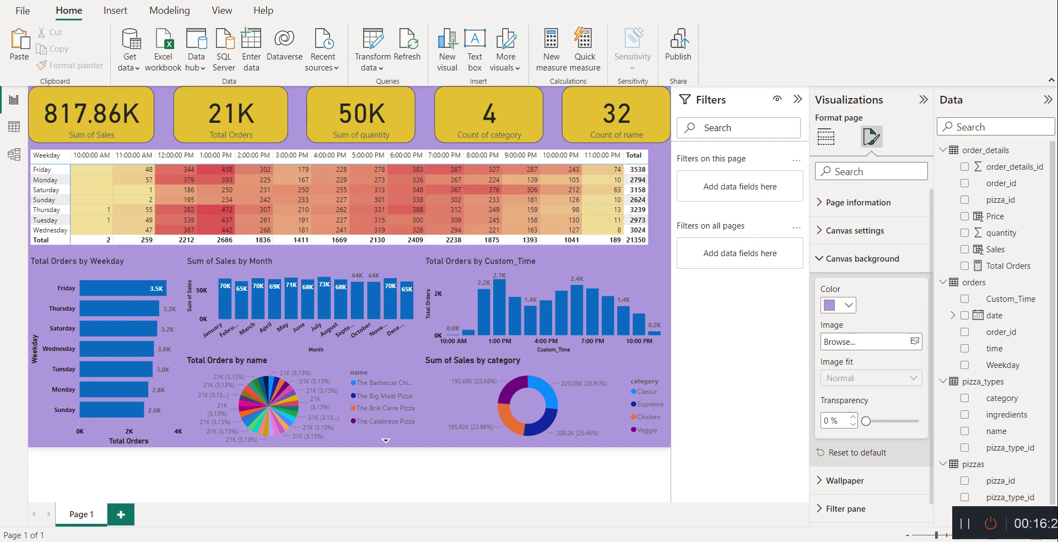